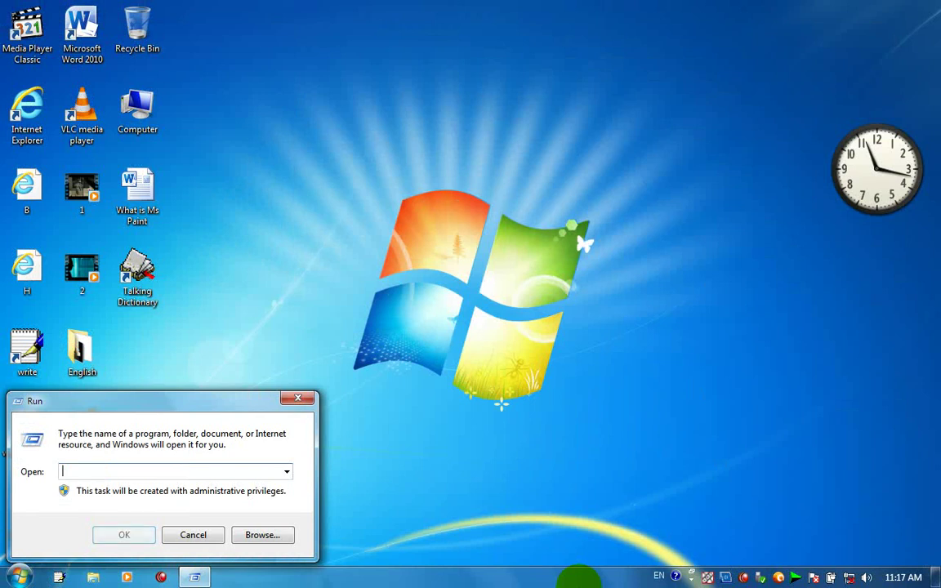
- Launch Paint with the Run command mspaint, and close the Paint window
text(mspaint)
key(Return)
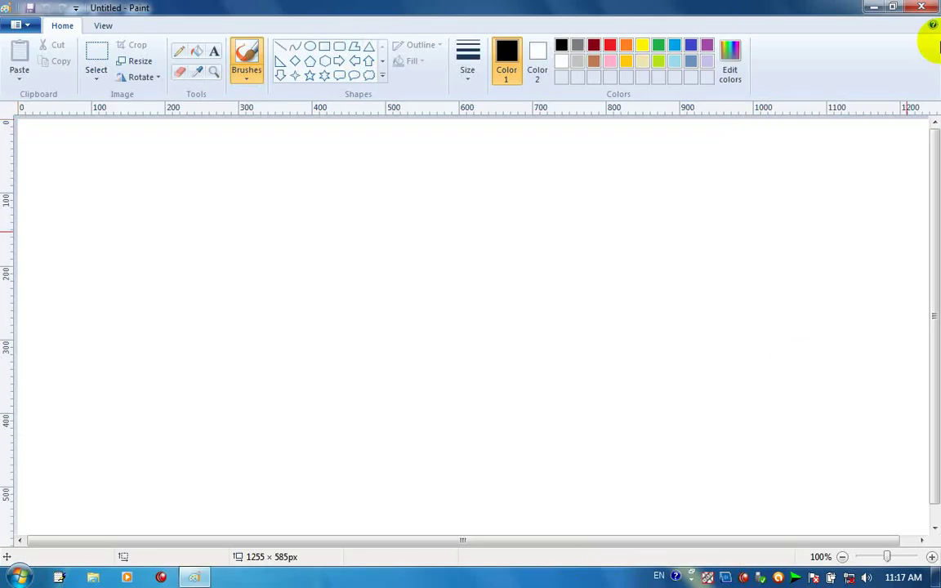
click(921, 7)
- Reopen the Run dialog, launch Paint again with the remembered mspaint command, and close it
click(18, 577)
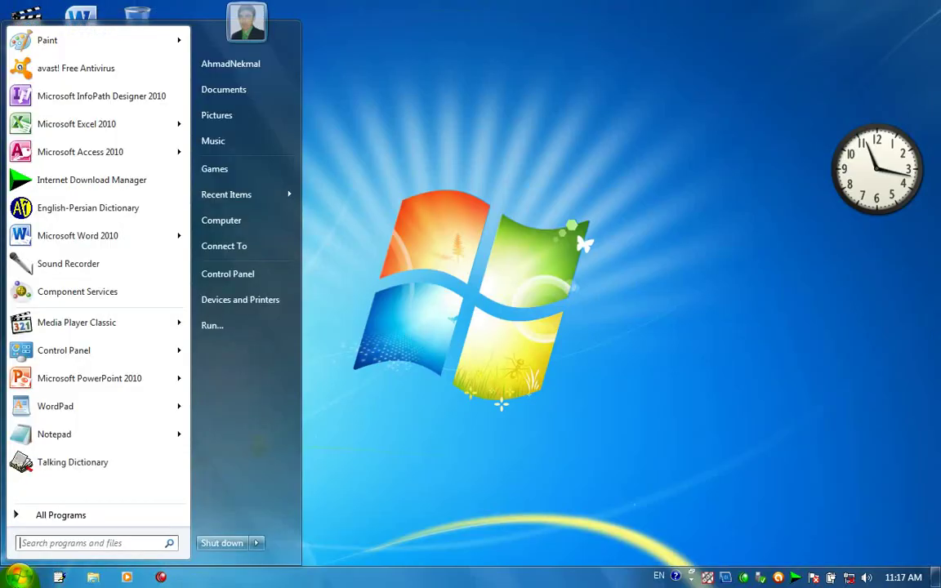
click(200, 577)
key(super+r)
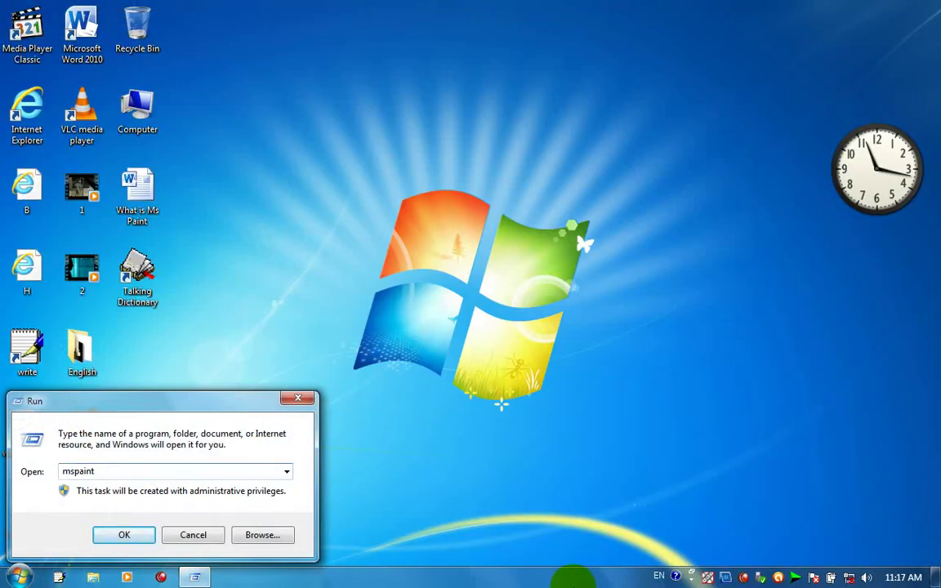
key(Return)
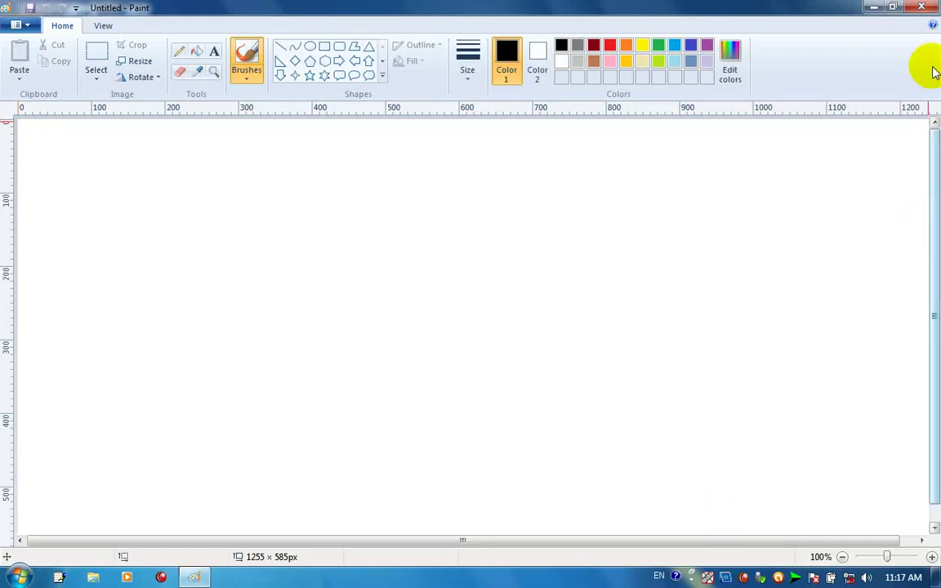
click(921, 7)
- Launch Paint from the Run dialog with the pbrush command, and close it
click(20, 576)
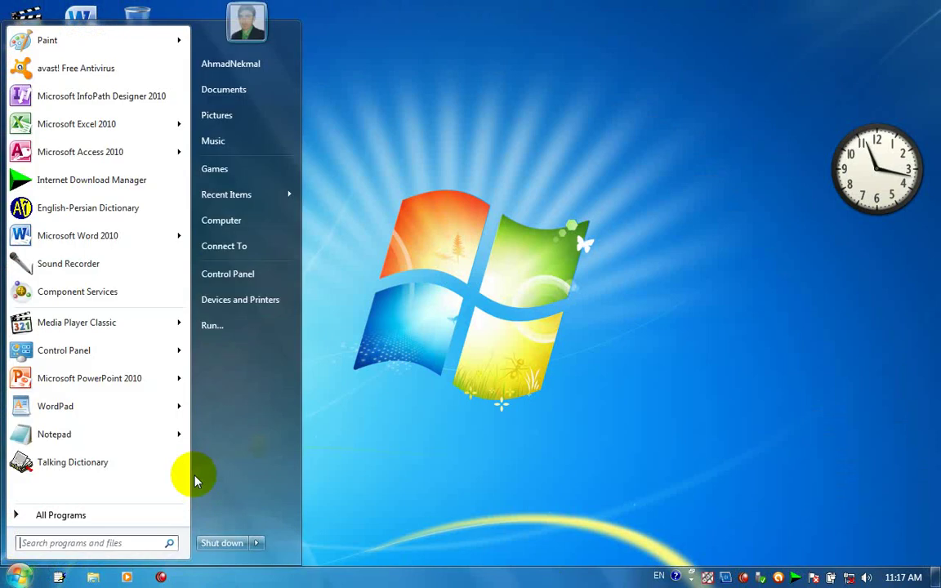
click(255, 330)
text(p)
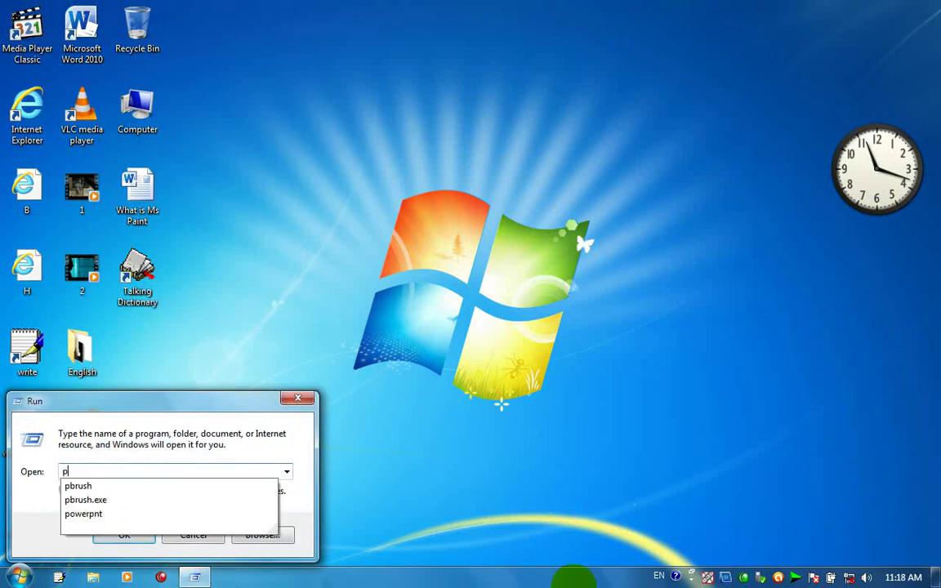
key(Down)
key(Return)
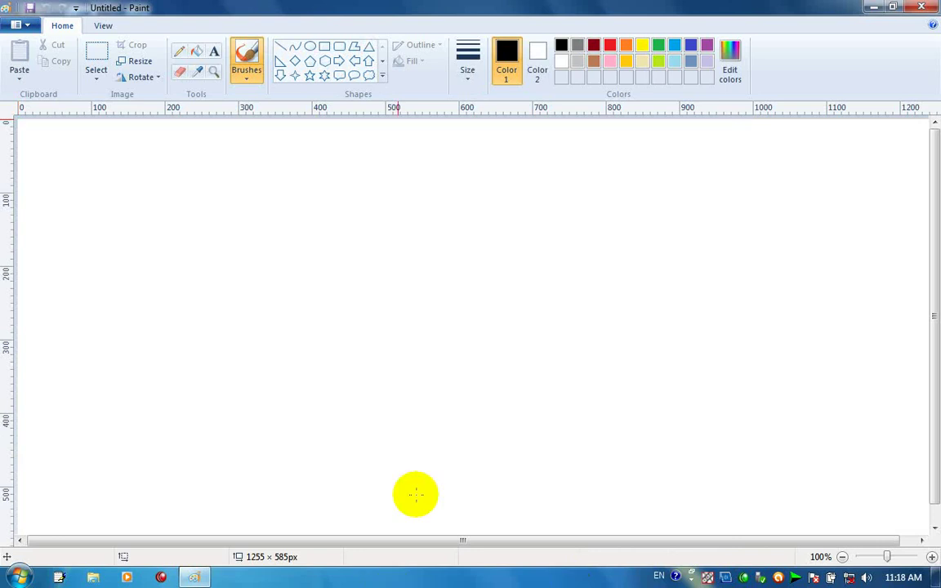
click(922, 8)
- Launch Paint from the Run dialog with the full file name pbrush.exe, and close it
click(18, 576)
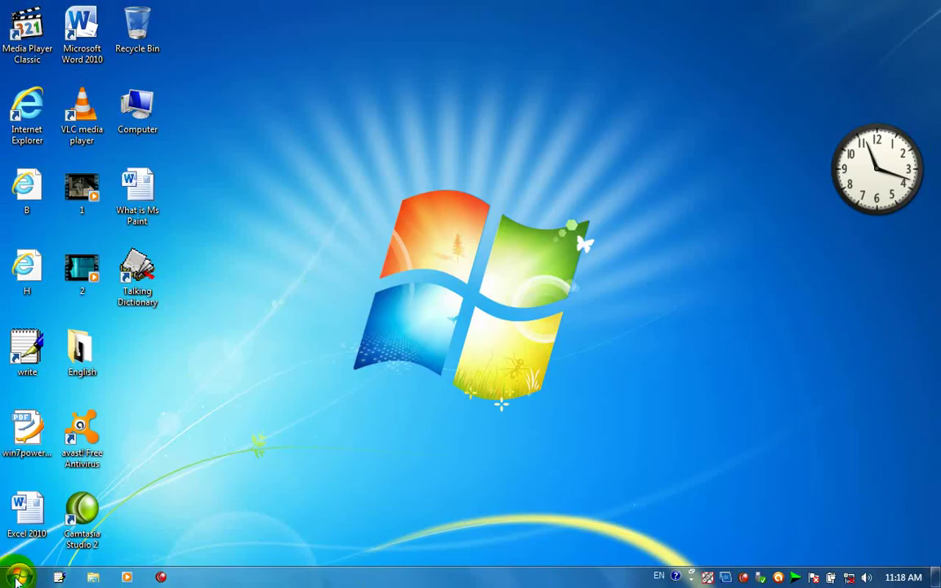
click(202, 323)
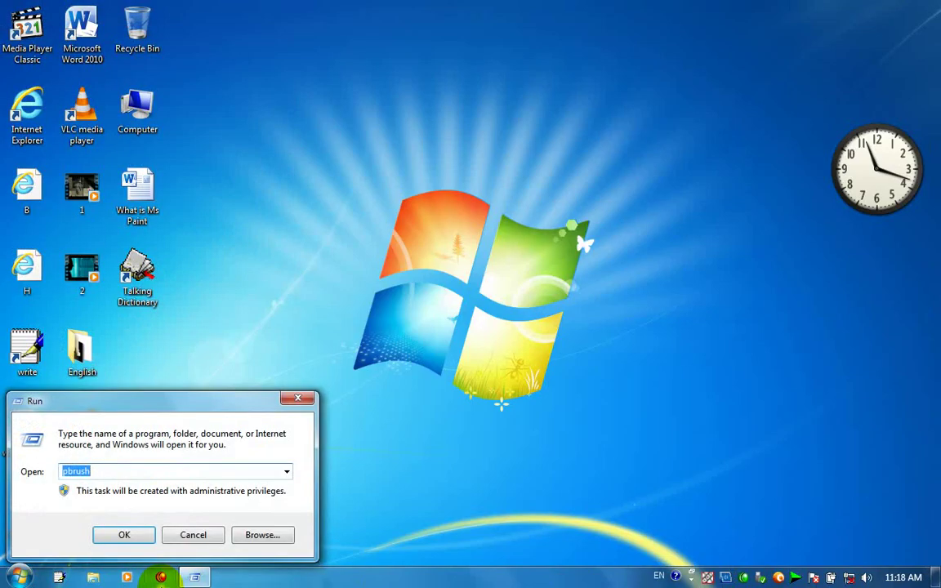
key(End)
text(.exe)
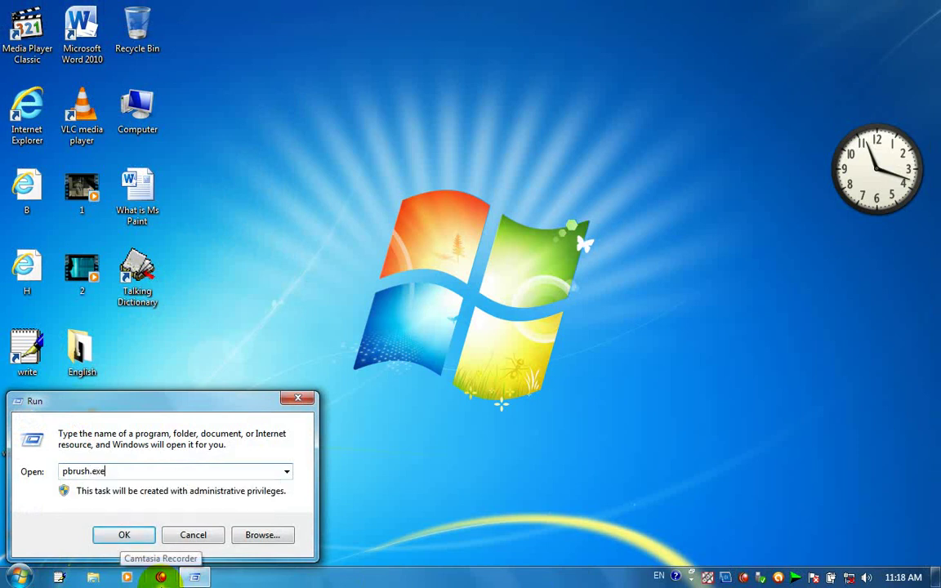
key(Return)
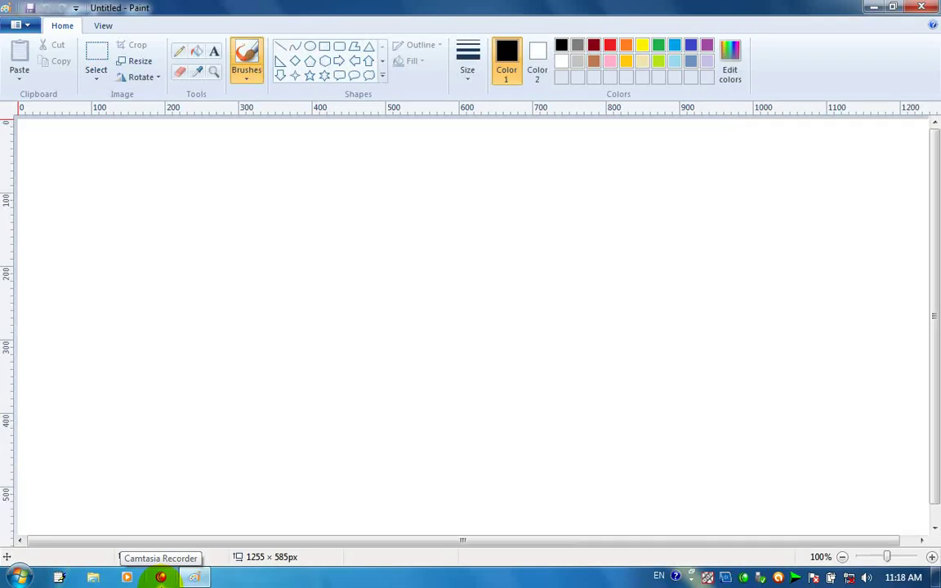
key(alt+F4)
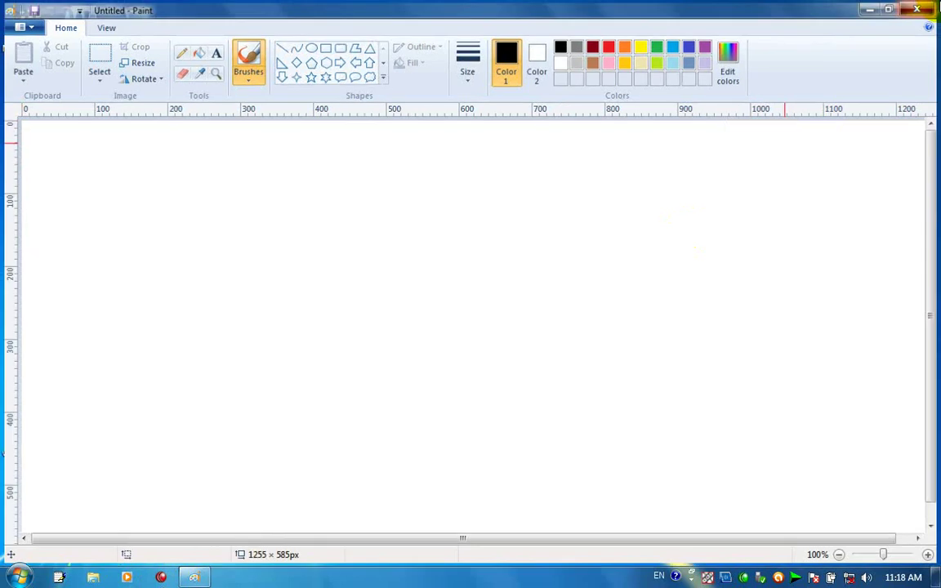
- Open a command prompt from the Run dialog with the cmd command
key(super)
click(211, 325)
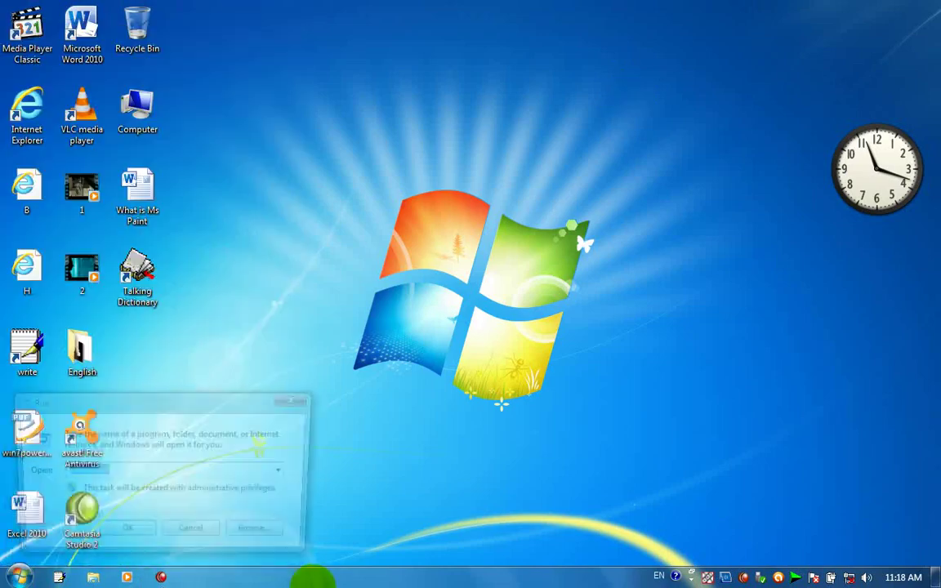
text(cmd)
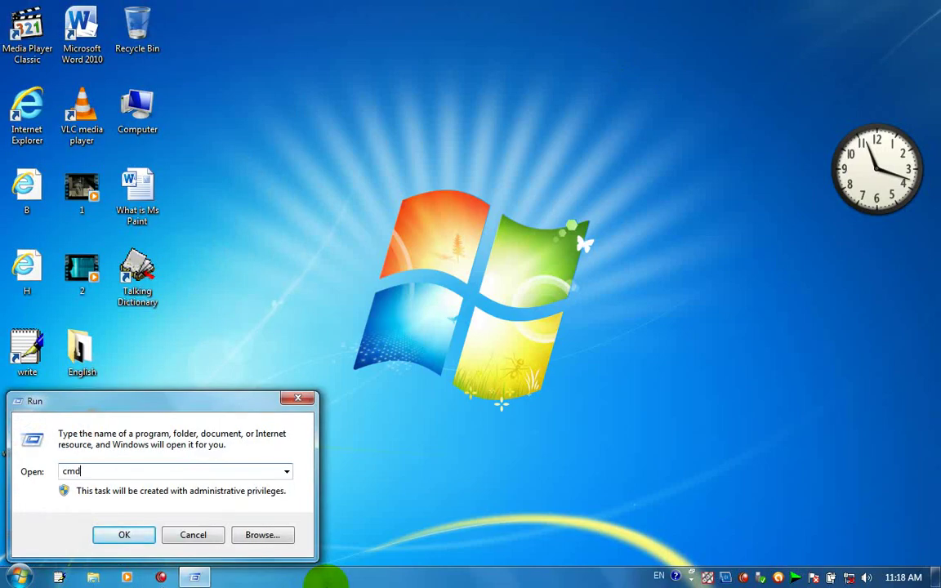
key(Return)
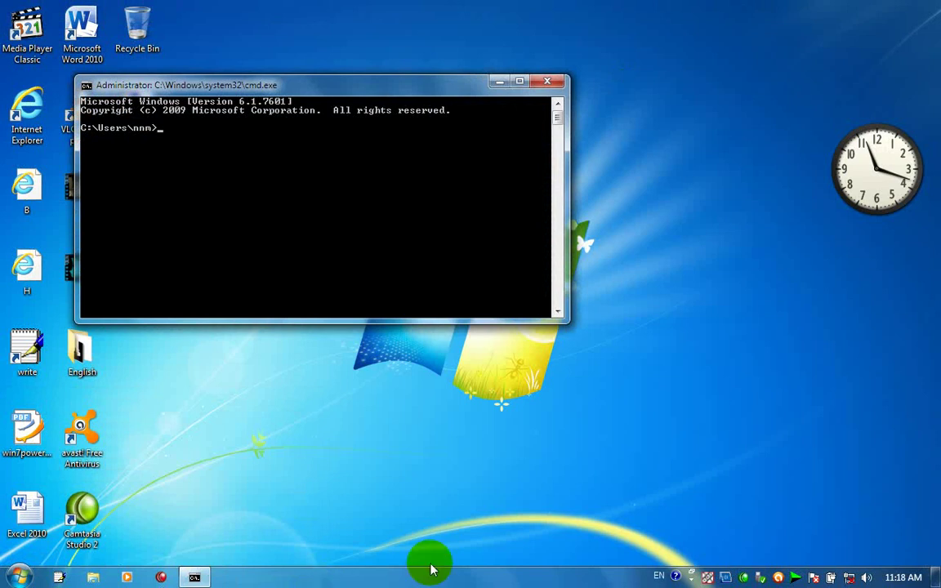
- Launch Paint from the command prompt with start mspaint, and close the Paint window
text(start)
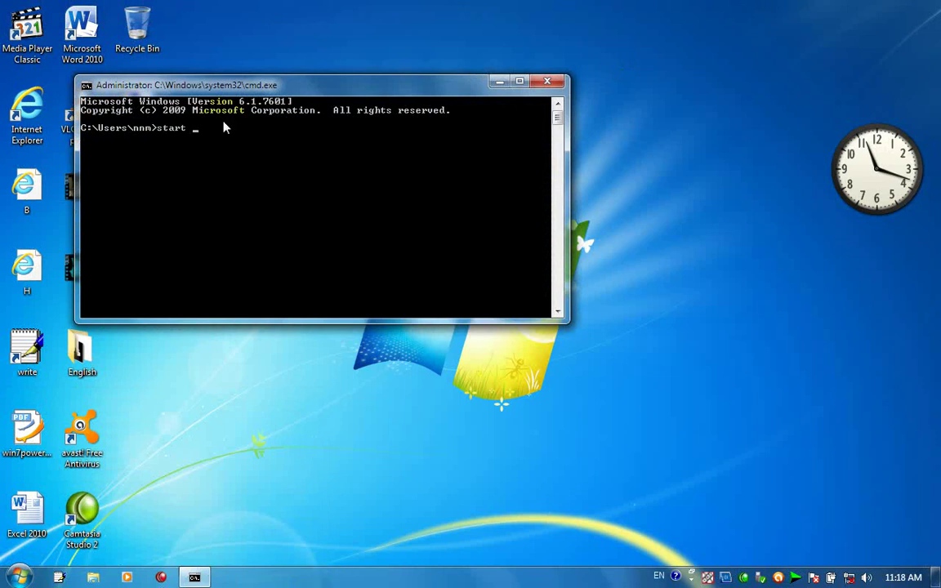
text( mspaint)
key(Return)
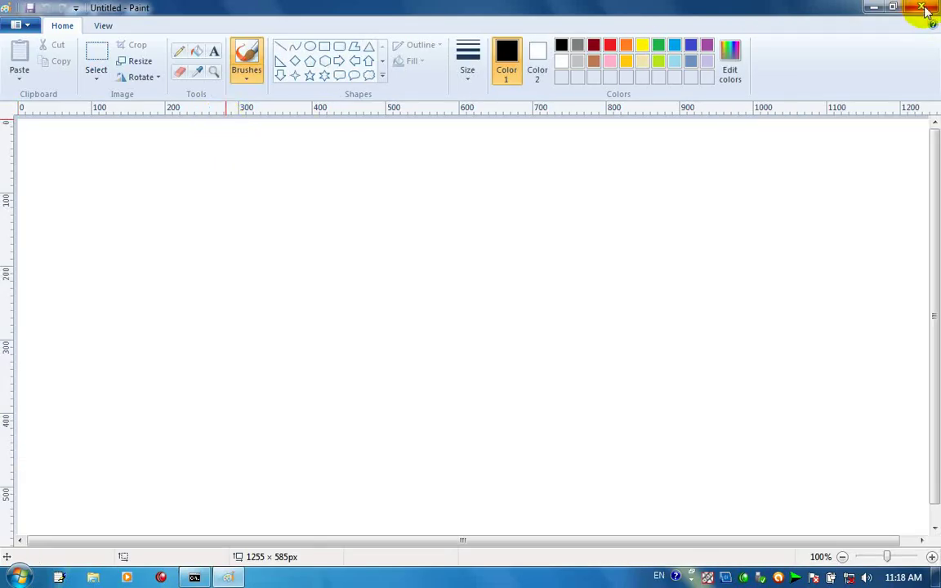
key(alt+F4)
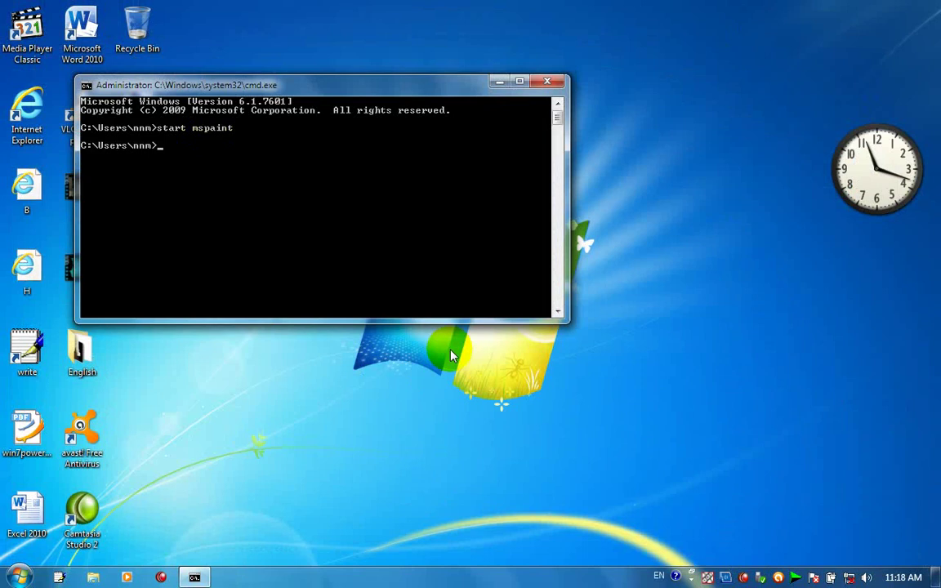
- Launch Paint from the command prompt with start mspaint.exe, and close both Paint and the command prompt
text(stsart)
key(BackSpace)
key(BackSpace)
key(BackSpace)
key(BackSpace)
text(art mspaint.exe)
key(Return)
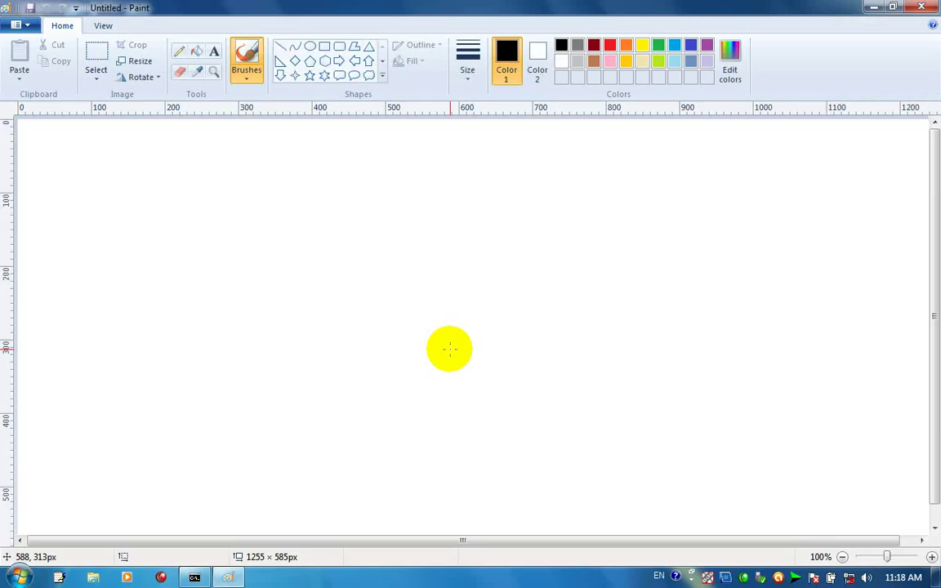
click(921, 8)
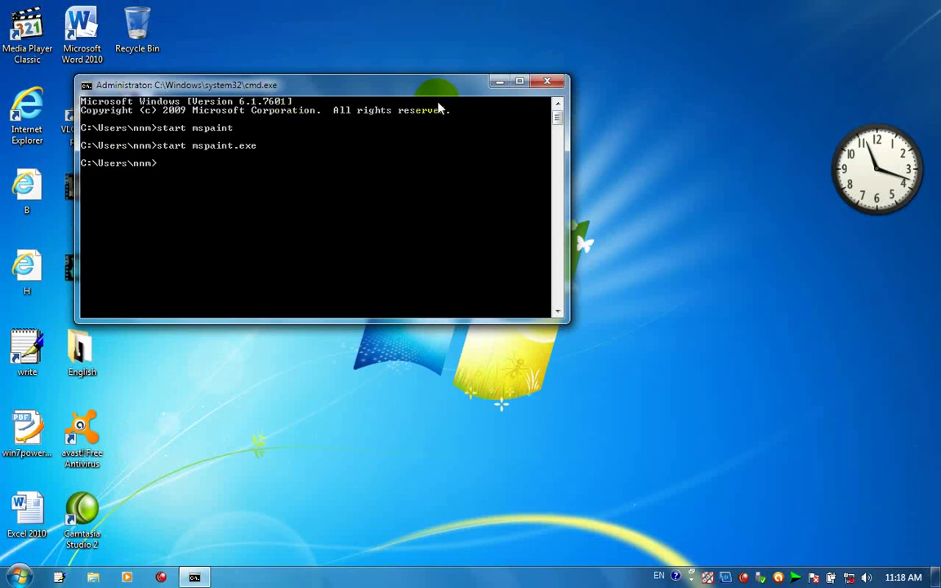
click(558, 82)
- Launch Paint from the Run dialog by reusing a previously entered Paint command
click(18, 577)
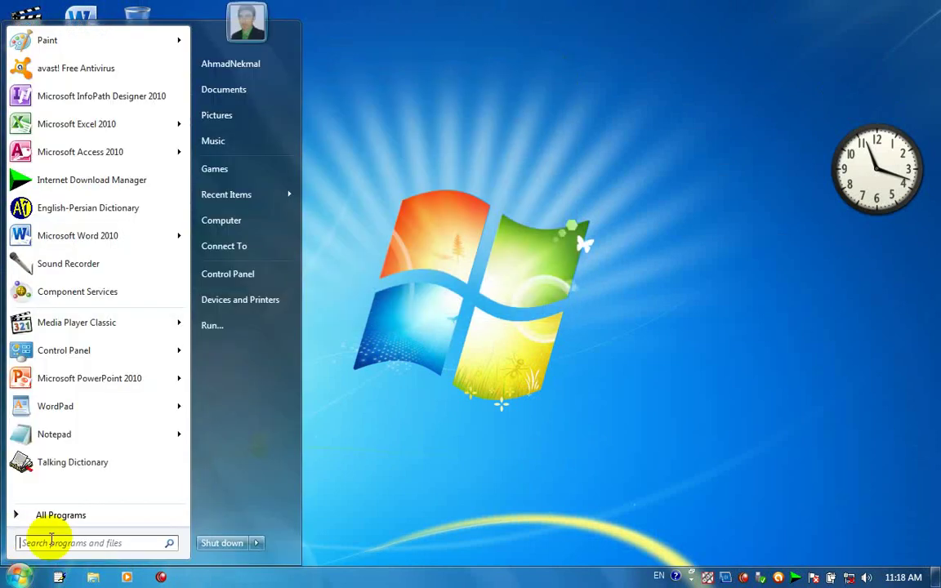
click(239, 331)
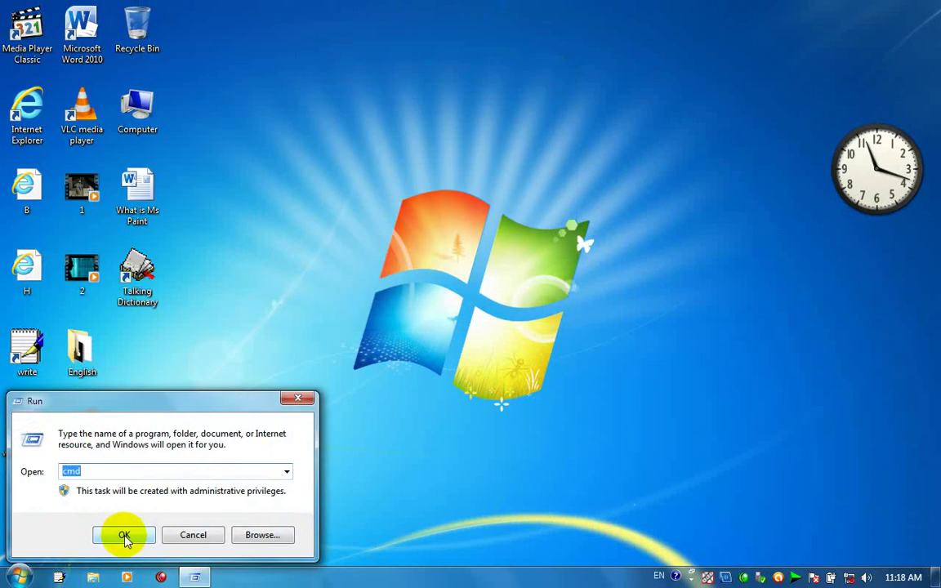
key(Down)
key(Down)
key(Down)
click(124, 536)
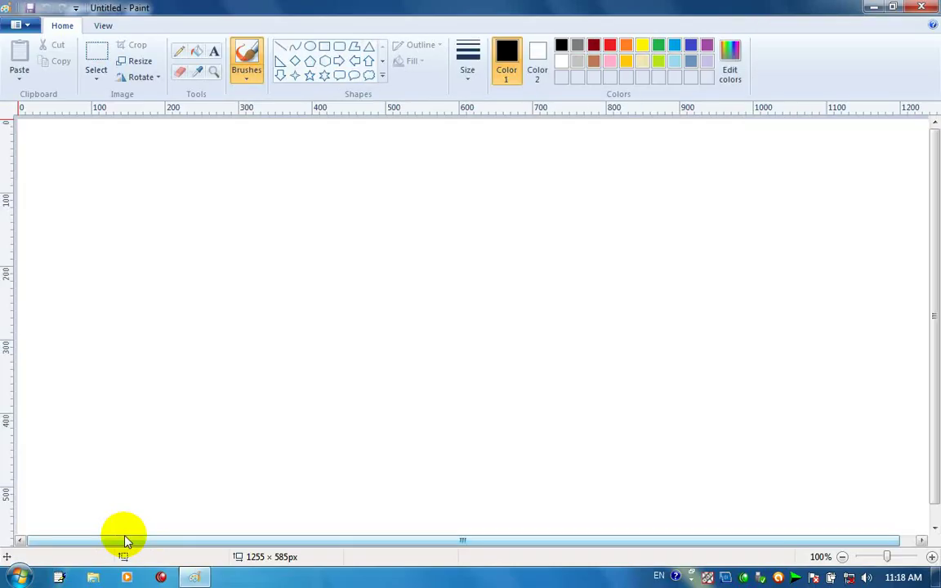
- Restore the Paint window to its smaller size, maximize it, and restore it down again
double_click(242, 15)
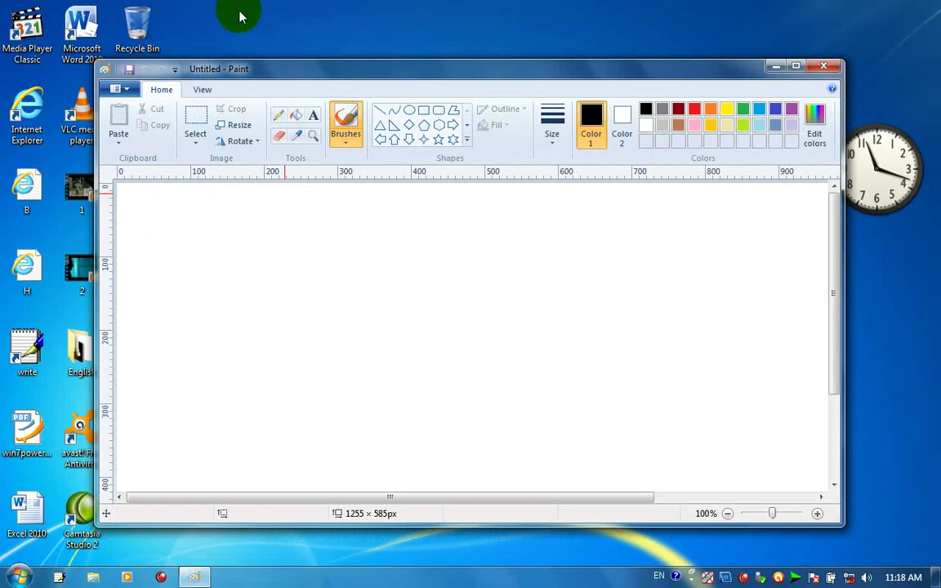
double_click(257, 72)
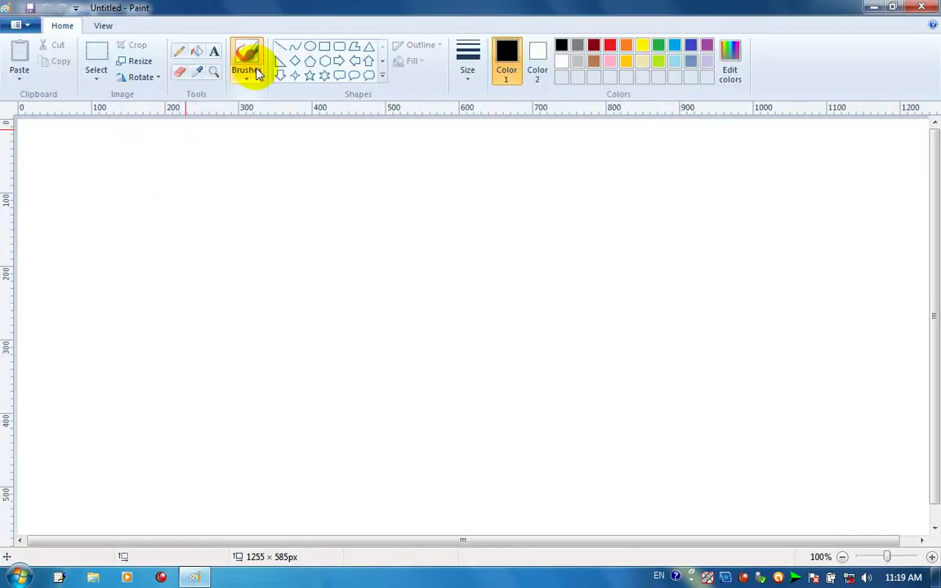
double_click(266, 16)
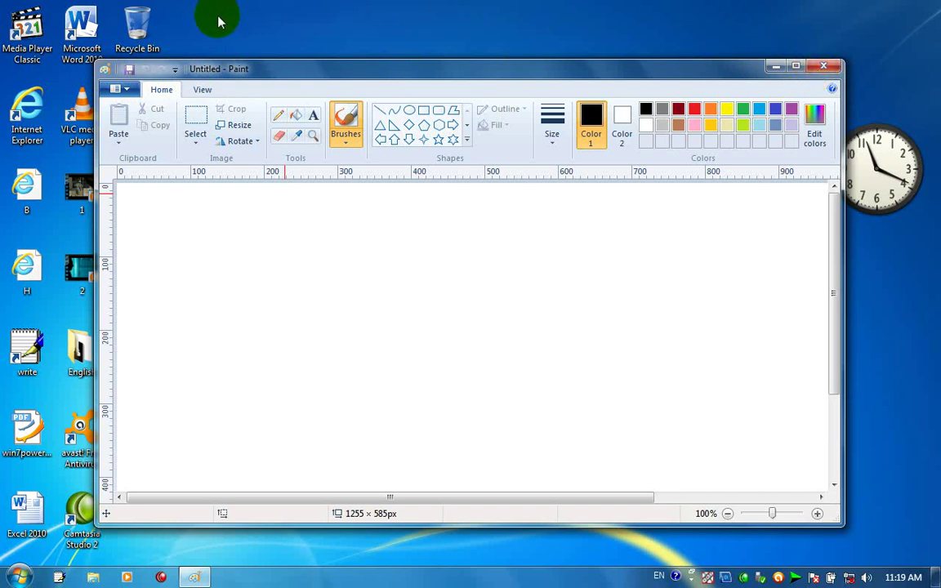
- Examine Paint's file commands and View options, and return to the Home drawing tools
click(125, 92)
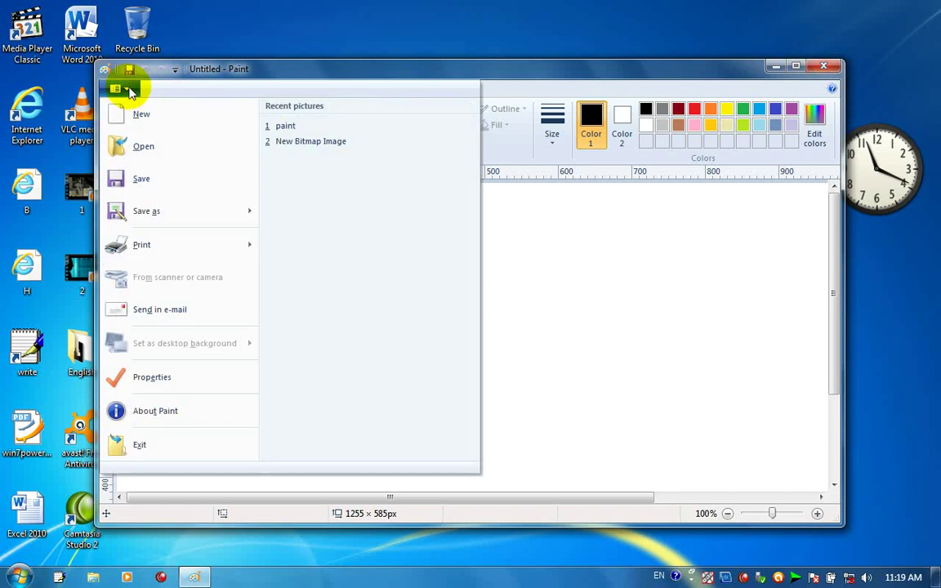
click(128, 92)
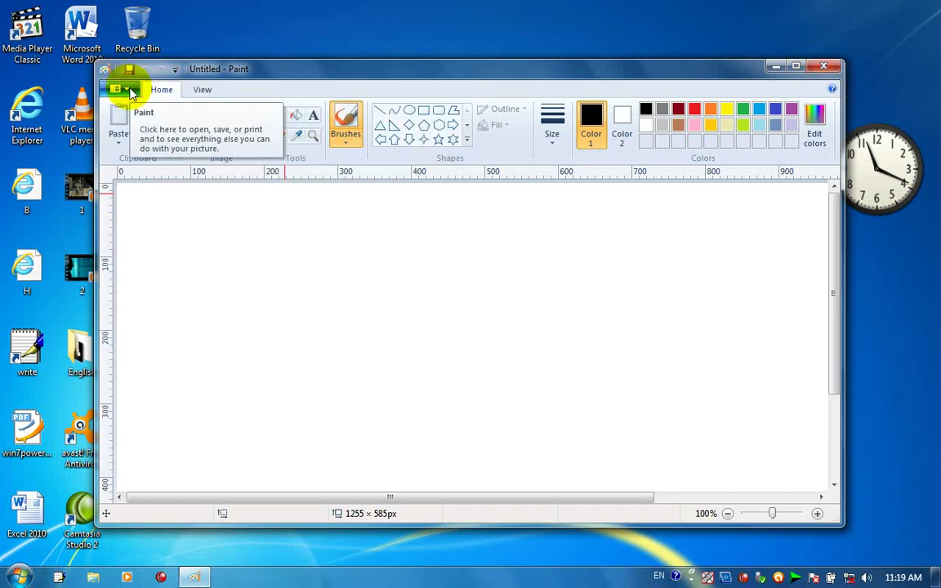
click(200, 91)
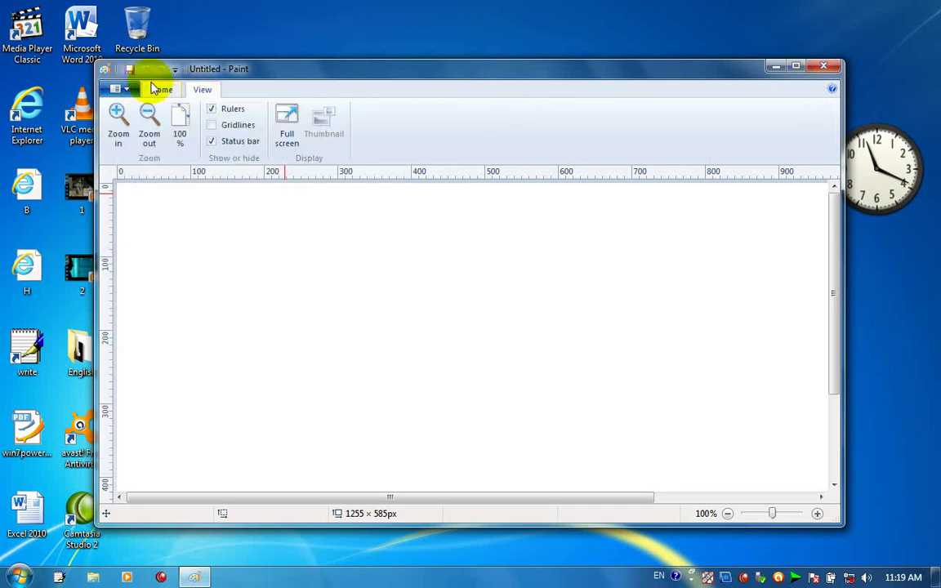
click(119, 91)
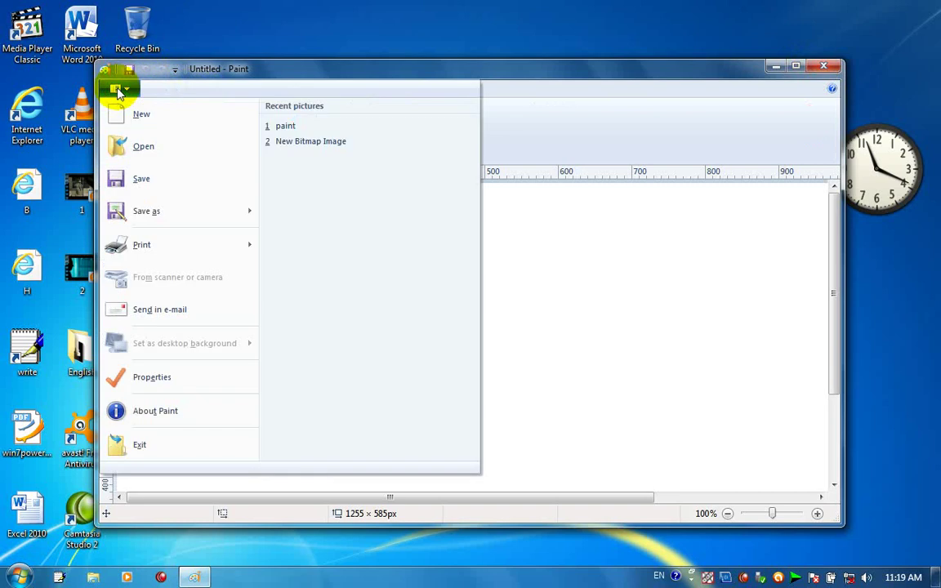
click(747, 304)
click(157, 89)
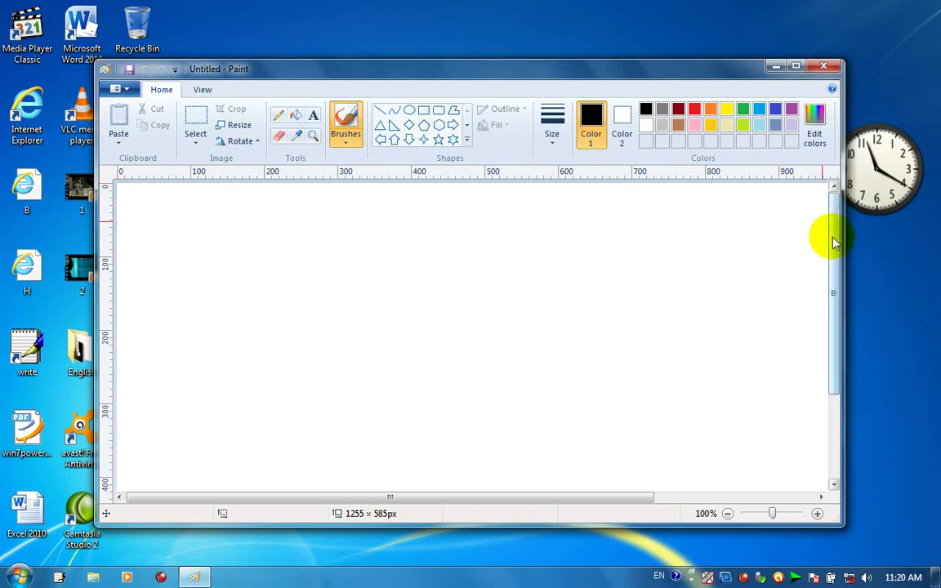
- Brush a looping black freehand line about 320 px wide and 280 px high on the canvas, and maximize the Paint window
drag(833, 237, 820, 217)
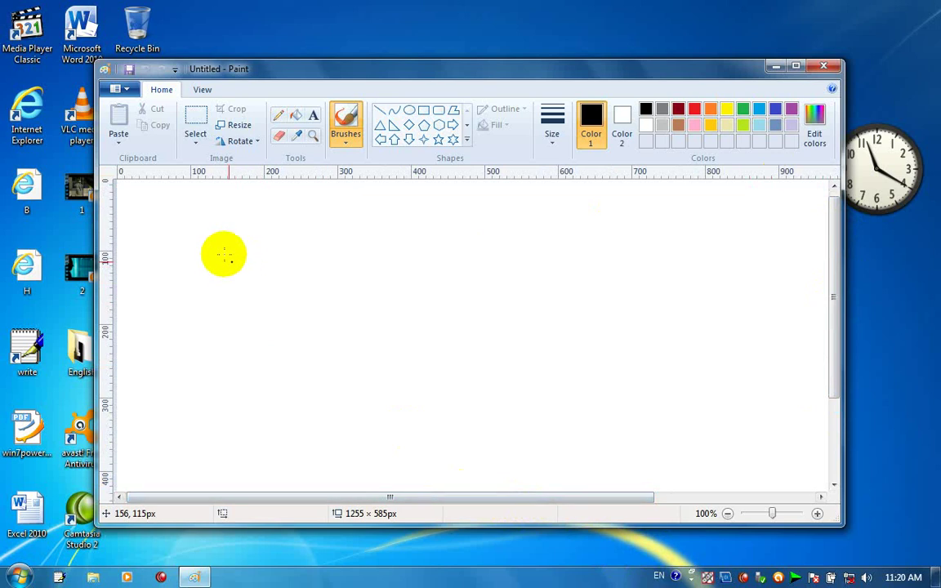
mouse_move(224, 217)
mouse_down()
mouse_move(456, 388)
mouse_move(262, 317)
mouse_move(423, 243)
mouse_up()
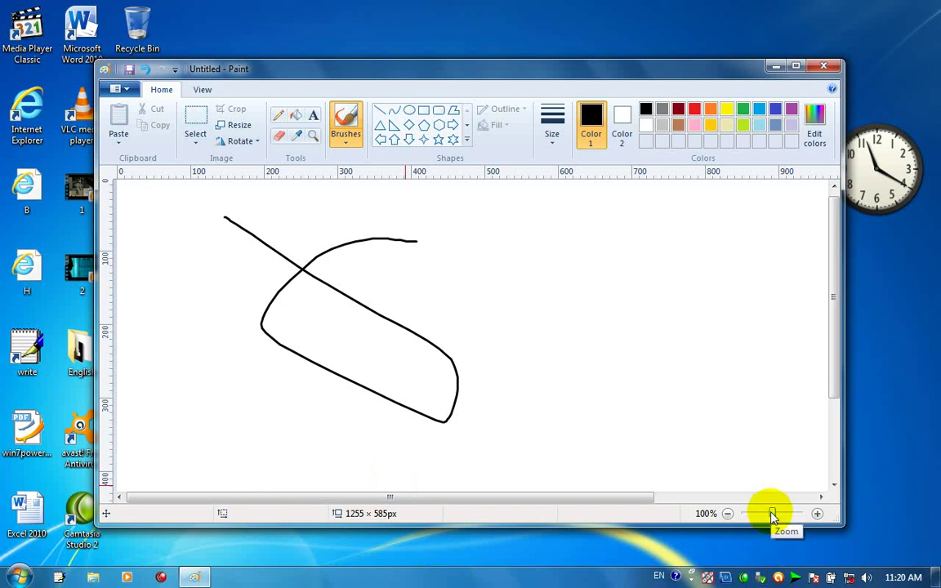
click(795, 66)
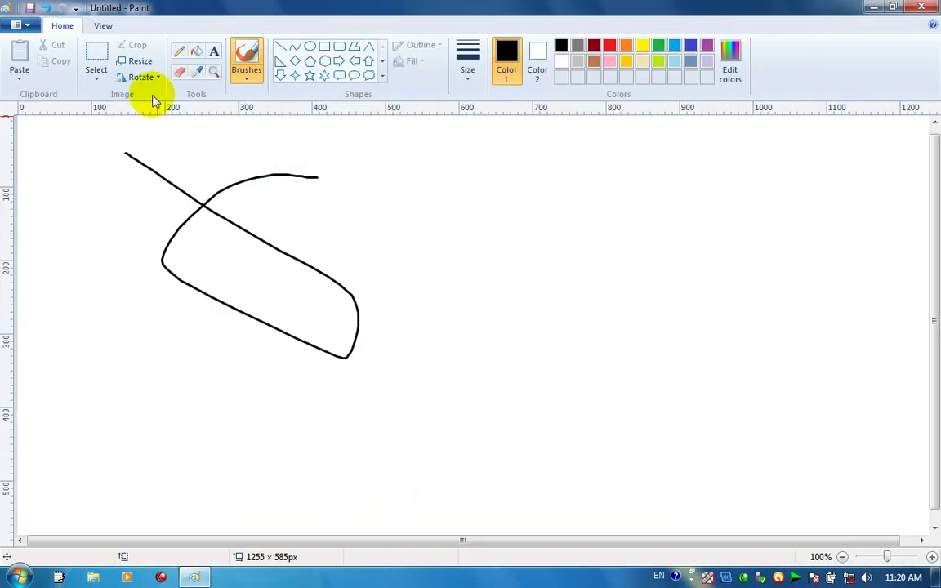
- Brush overlapping black freehand scribbles across the canvas and draw a black right triangle about 339 × 363 px beside them
click(20, 25)
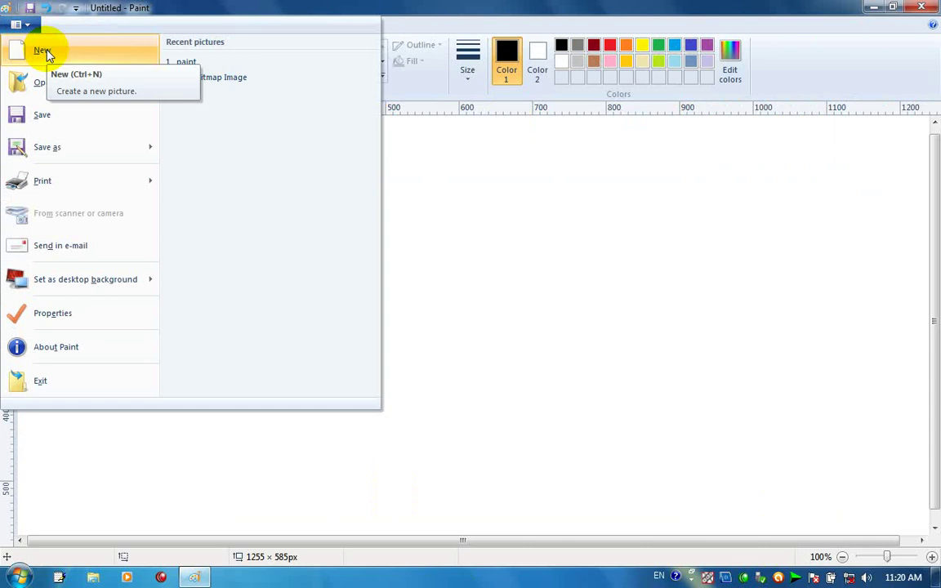
click(426, 231)
drag(379, 182, 455, 376)
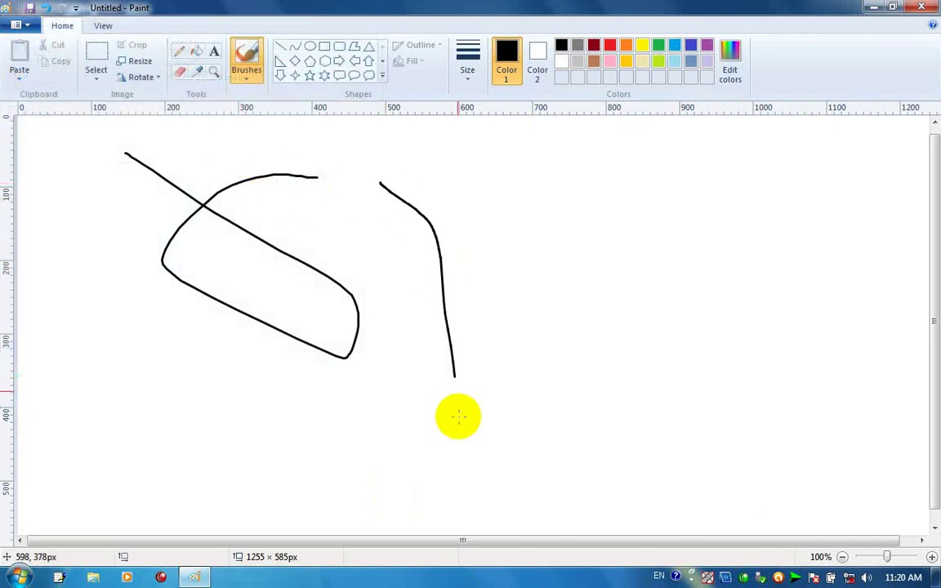
mouse_move(459, 416)
mouse_down()
mouse_move(647, 261)
mouse_move(408, 437)
mouse_move(172, 416)
mouse_move(152, 275)
mouse_move(585, 260)
mouse_move(575, 274)
mouse_up()
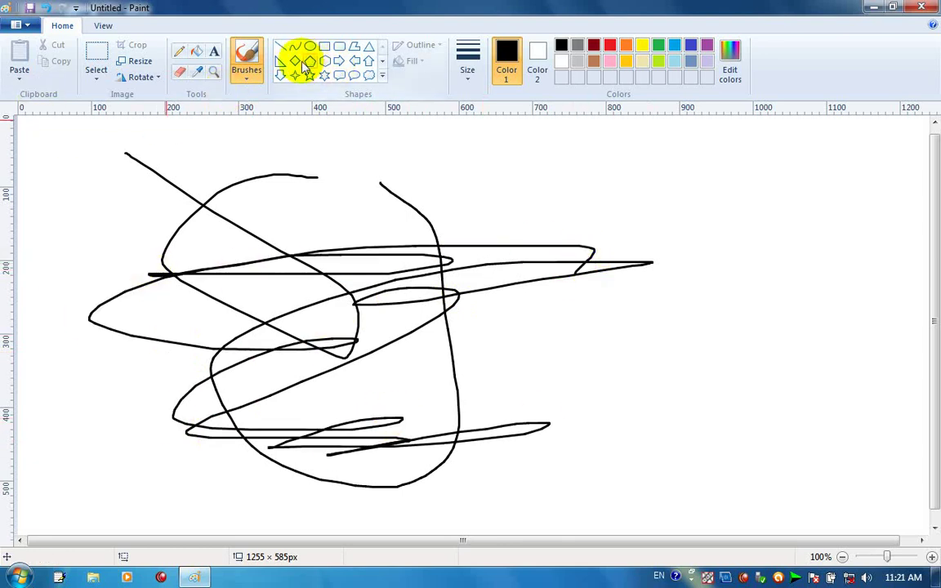
click(280, 60)
drag(627, 184, 874, 449)
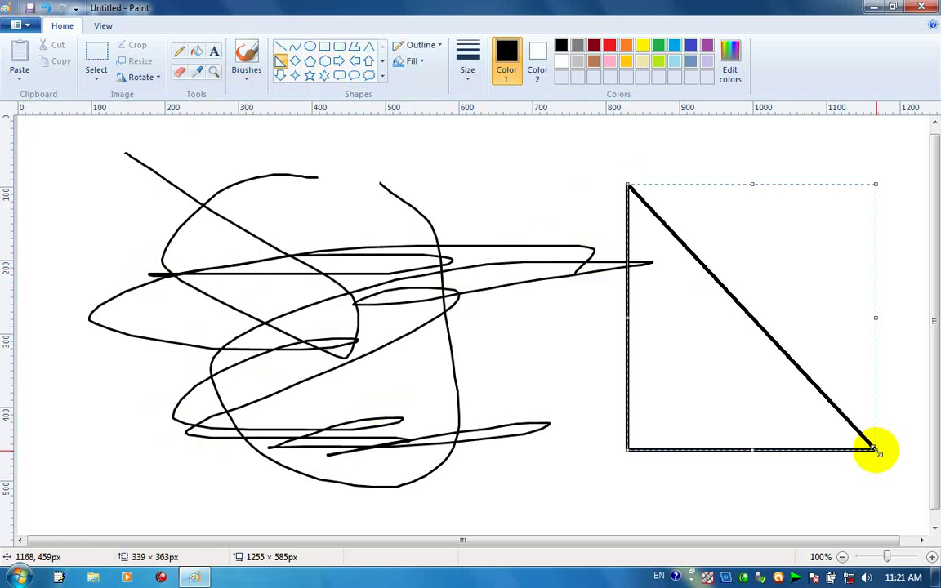
- Create a new blank picture and discard the changes to the untitled drawing
click(16, 25)
click(39, 51)
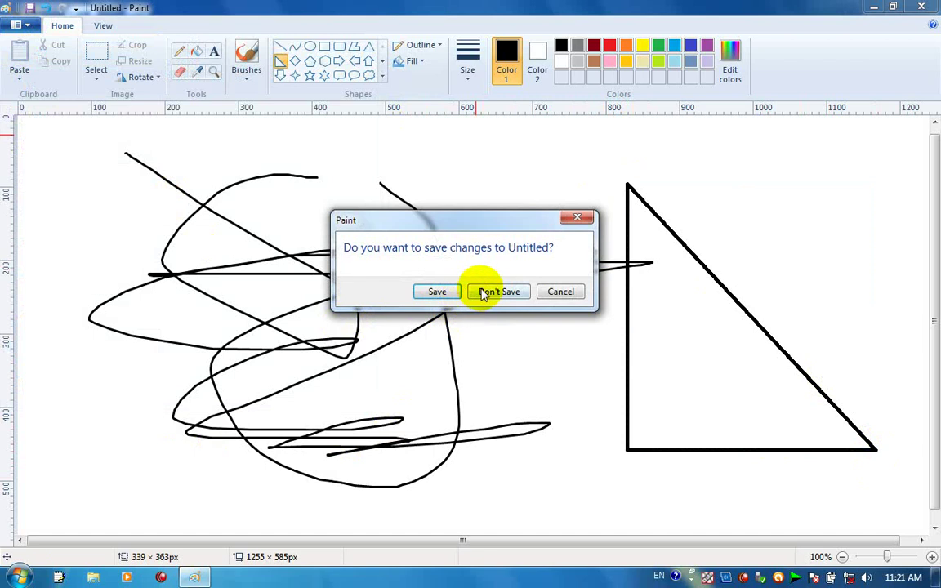
drag(431, 212, 428, 187)
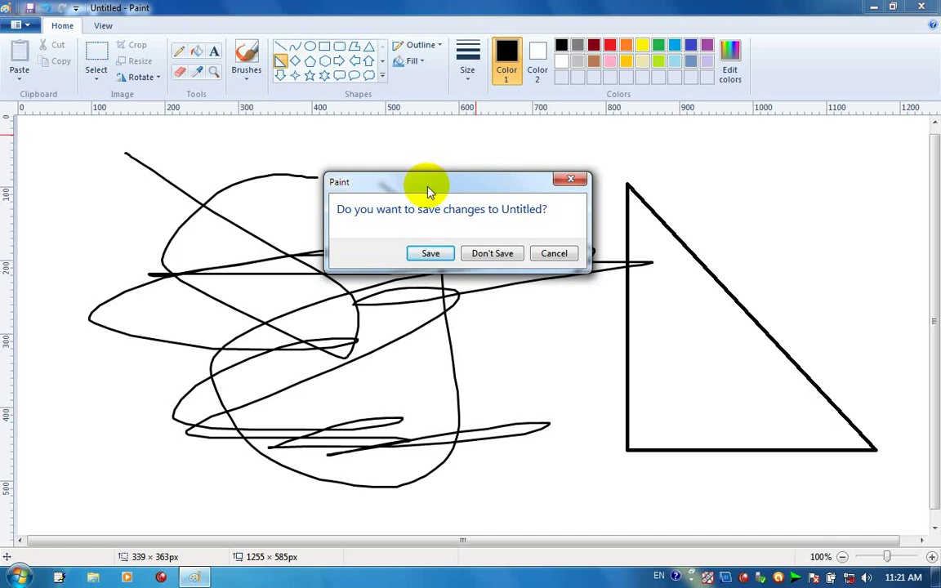
click(494, 253)
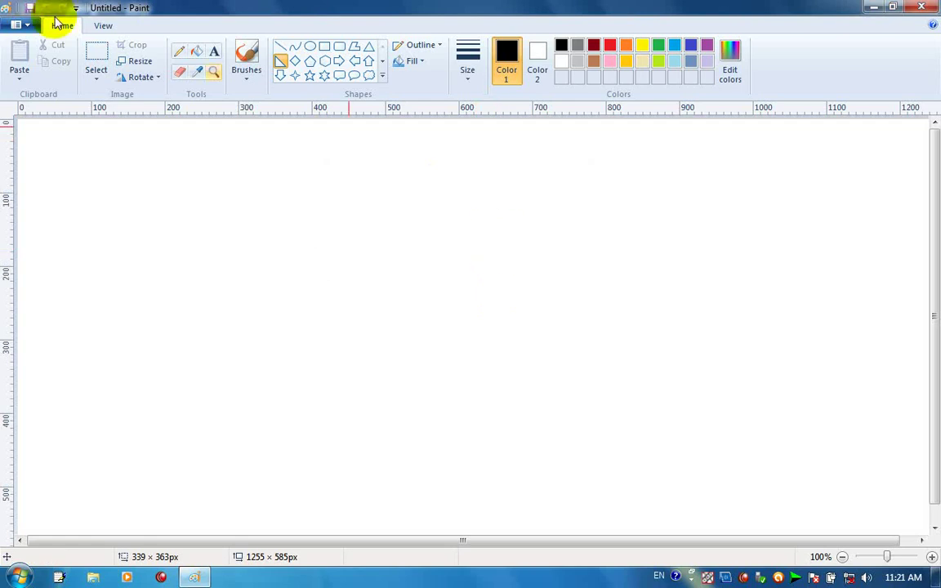
- Look at the dialog for opening an existing picture and dismiss it without choosing a file
click(23, 25)
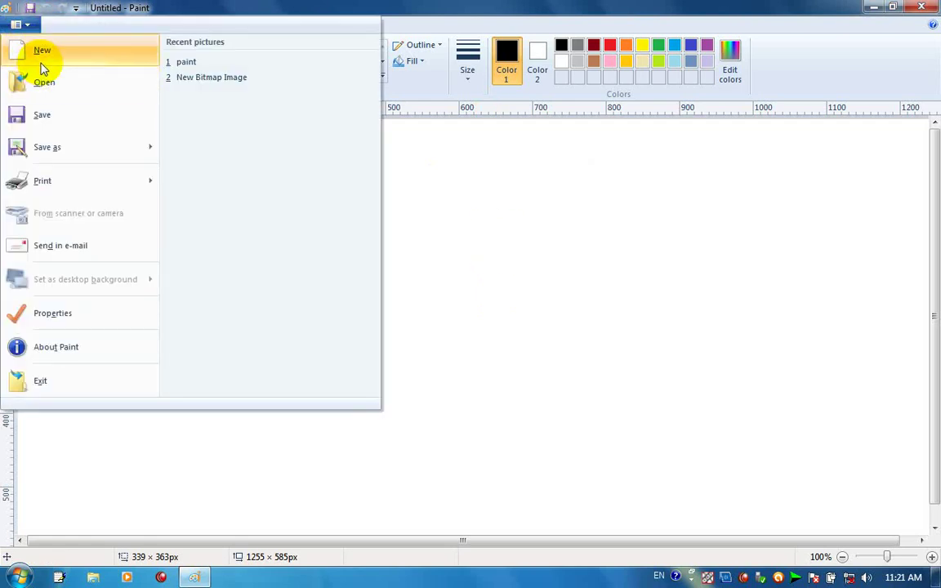
click(46, 85)
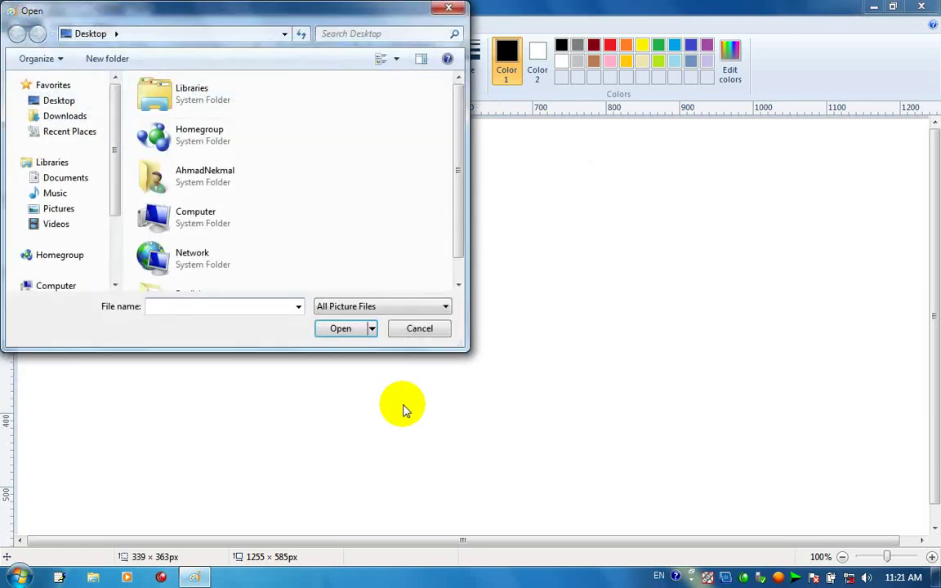
click(422, 328)
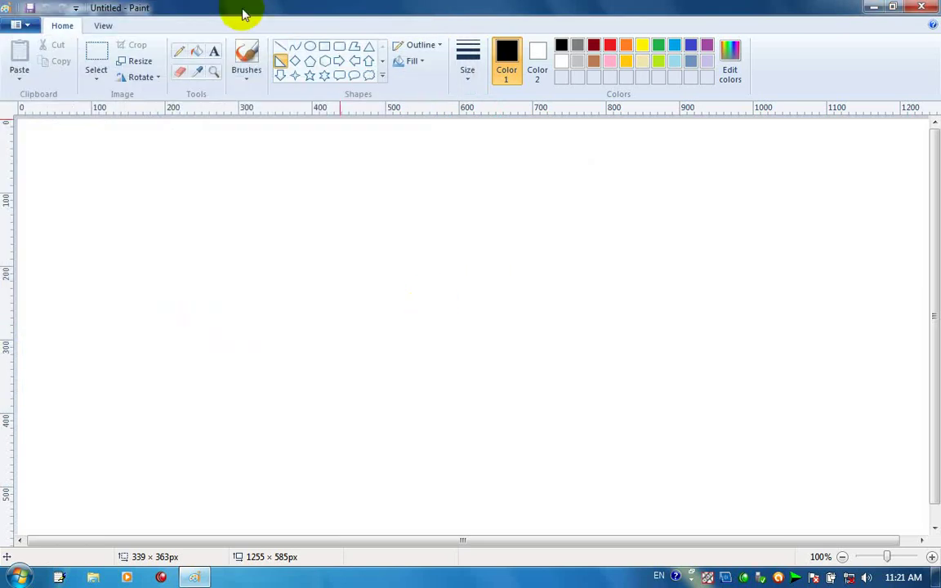
- Draw a right triangle about 403 × 403 px near the middle of the canvas with a red outline
mouse_move(232, 164)
mouse_down()
mouse_move(326, 301)
mouse_move(526, 457)
mouse_up()
click(577, 61)
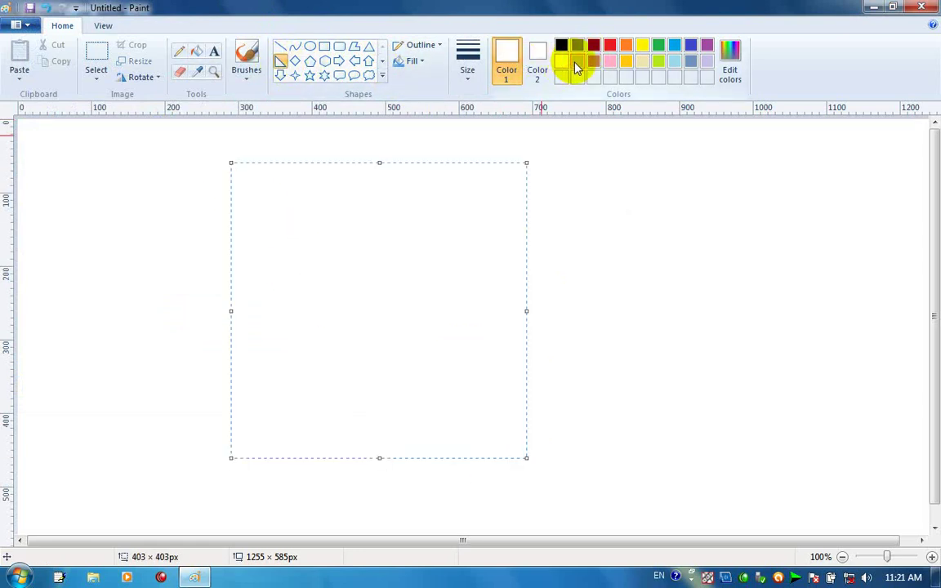
click(625, 45)
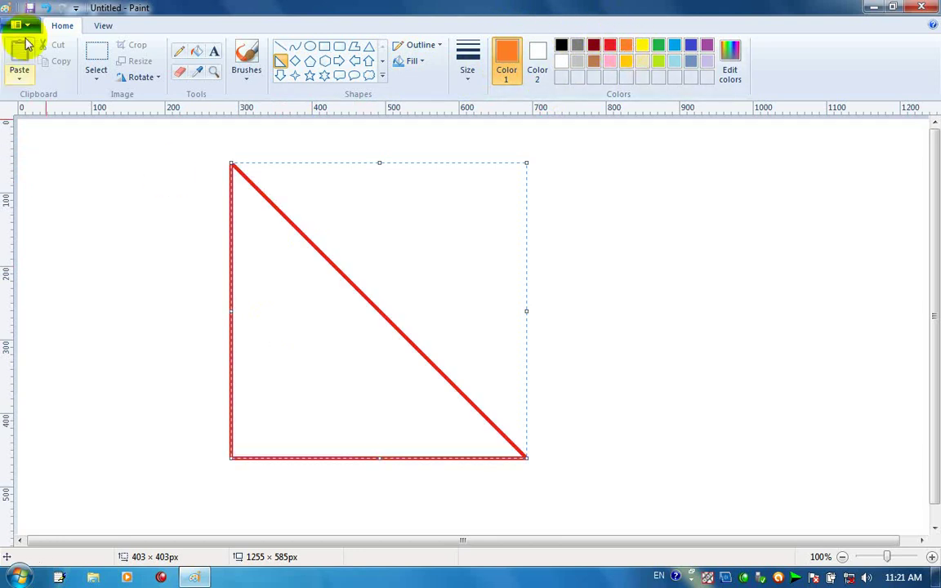
- Save the triangle drawing to the Desktop as a PNG picture named a
click(23, 25)
click(36, 116)
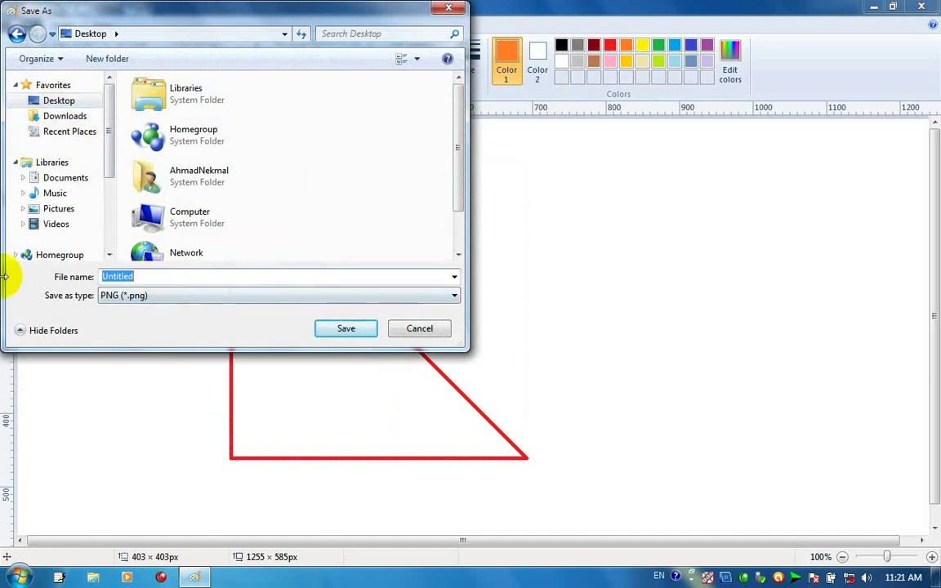
text(a)
click(346, 330)
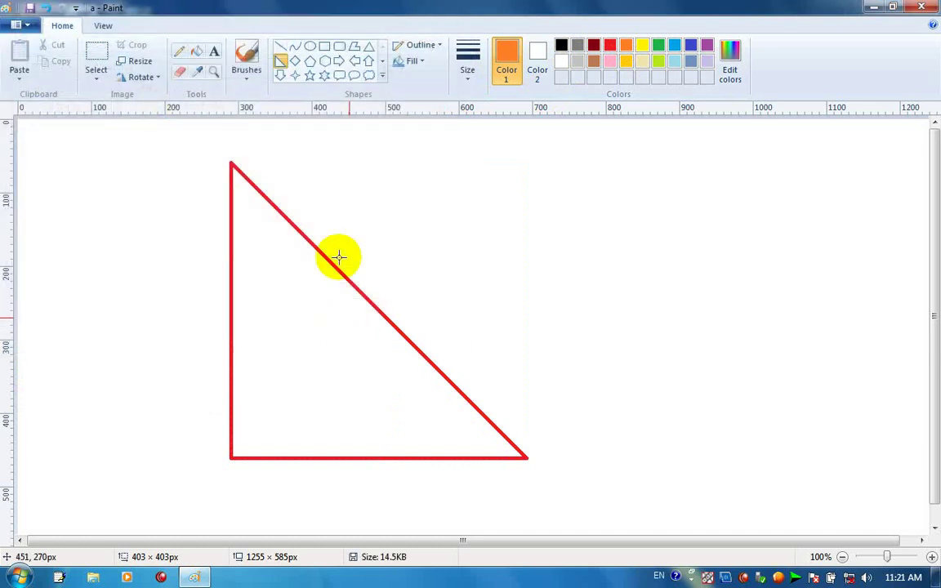
- Create a new blank picture and reopen the saved PNG picture a from the Desktop
click(16, 25)
click(42, 53)
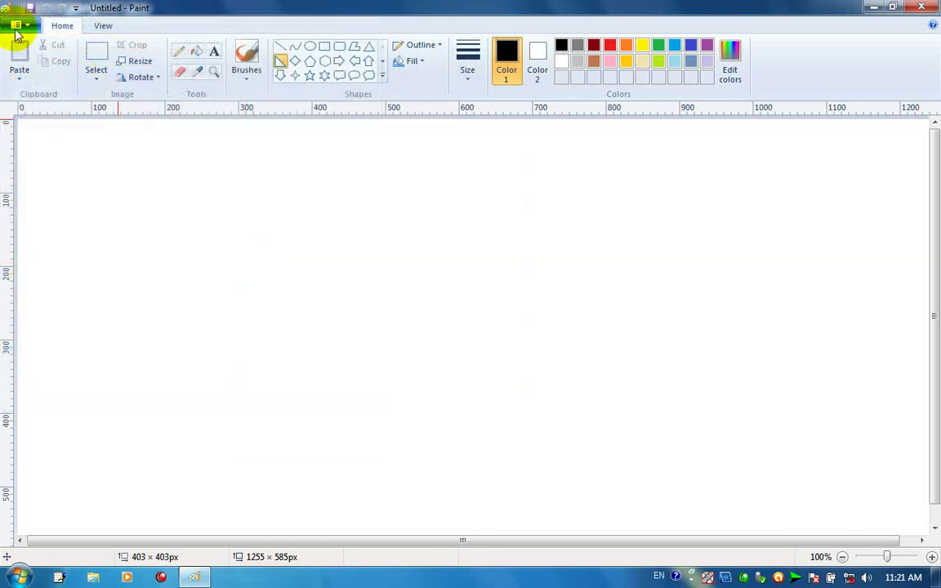
click(19, 25)
click(39, 81)
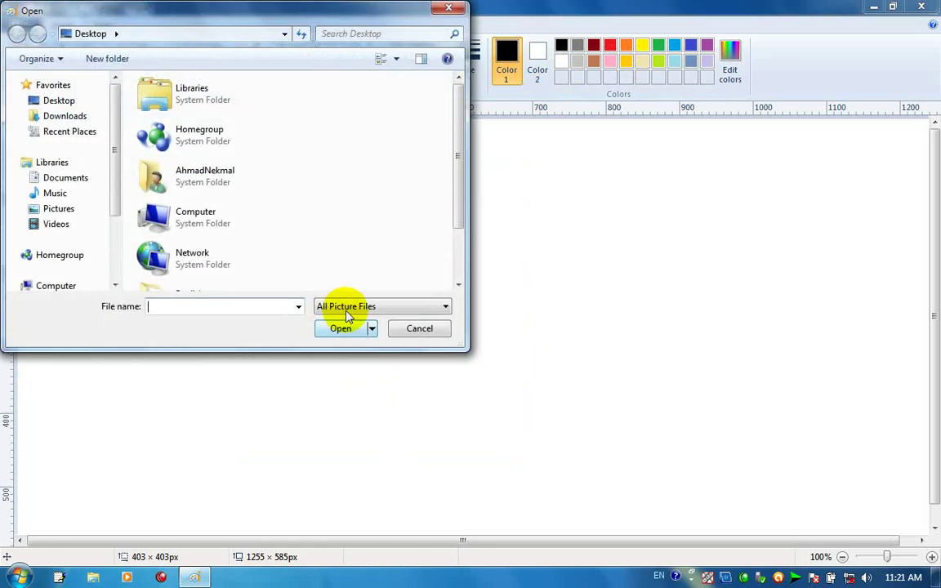
click(91, 105)
drag(455, 130, 477, 195)
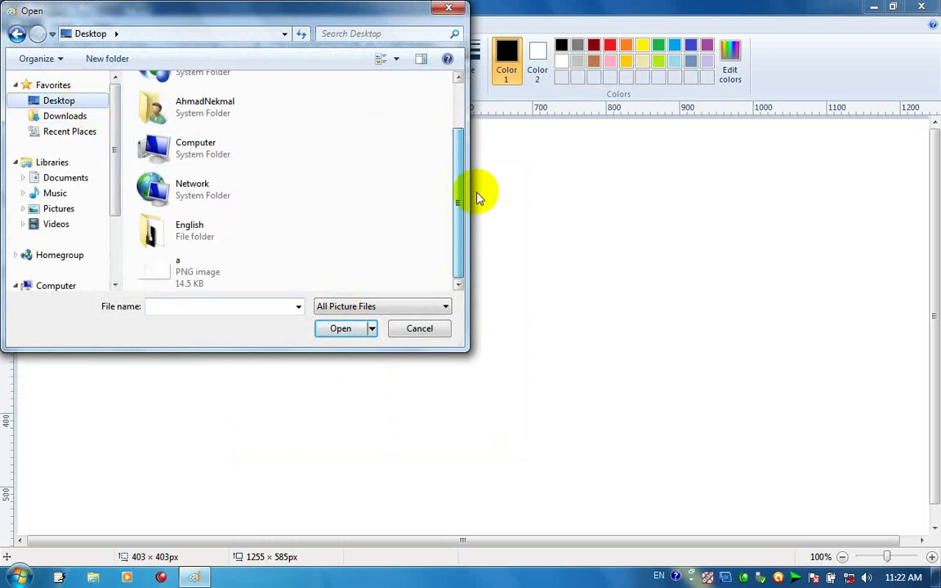
click(165, 280)
click(345, 331)
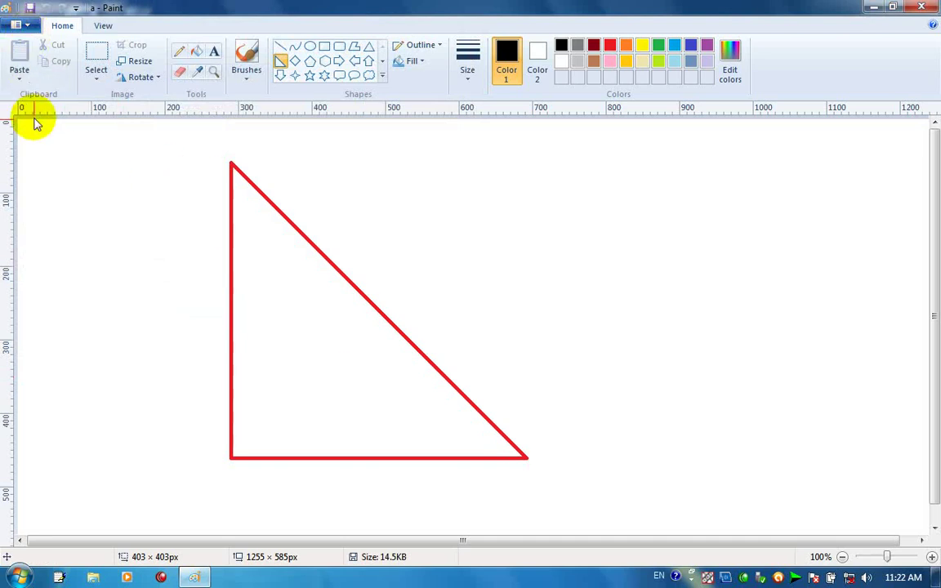
- Try to save the picture again on the Desktop under the same PNG name a using Save As
click(16, 24)
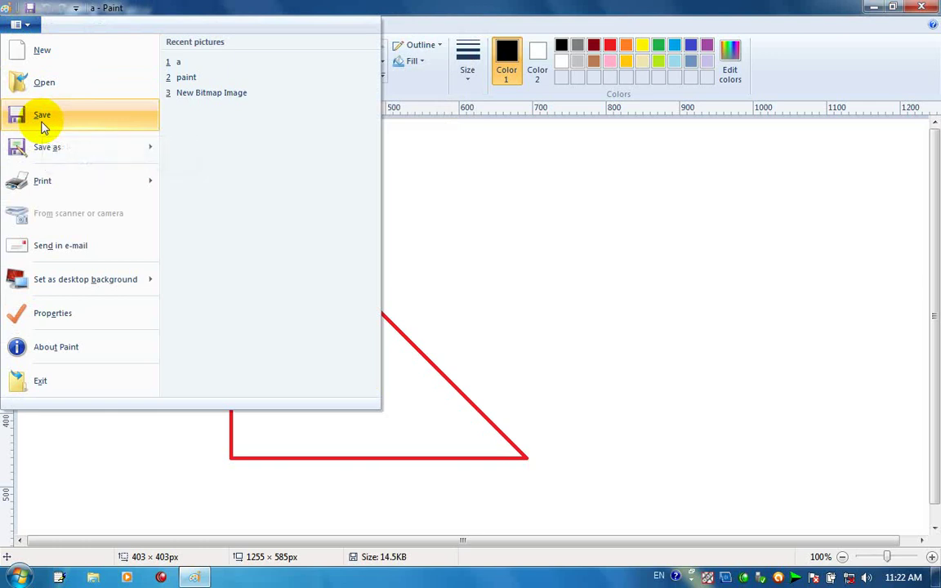
click(42, 147)
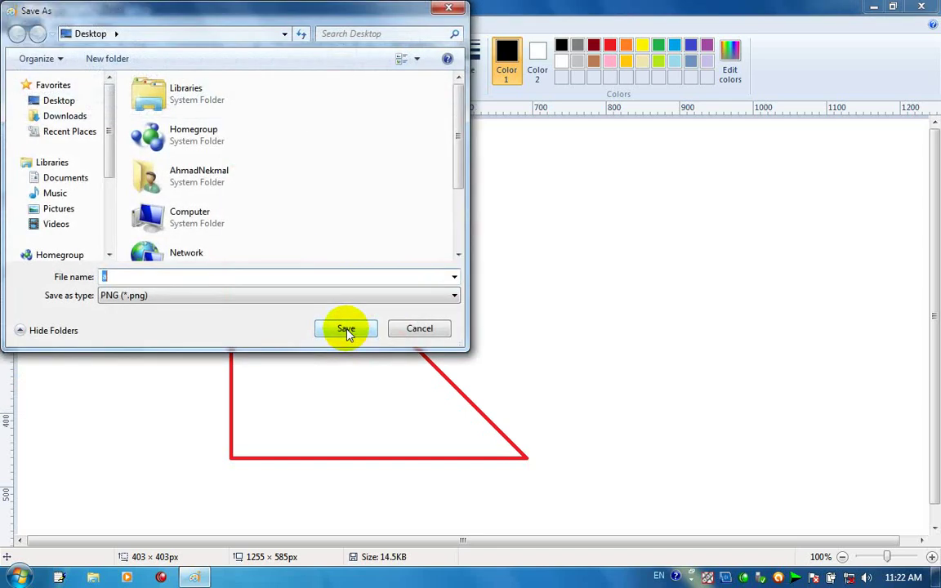
click(347, 331)
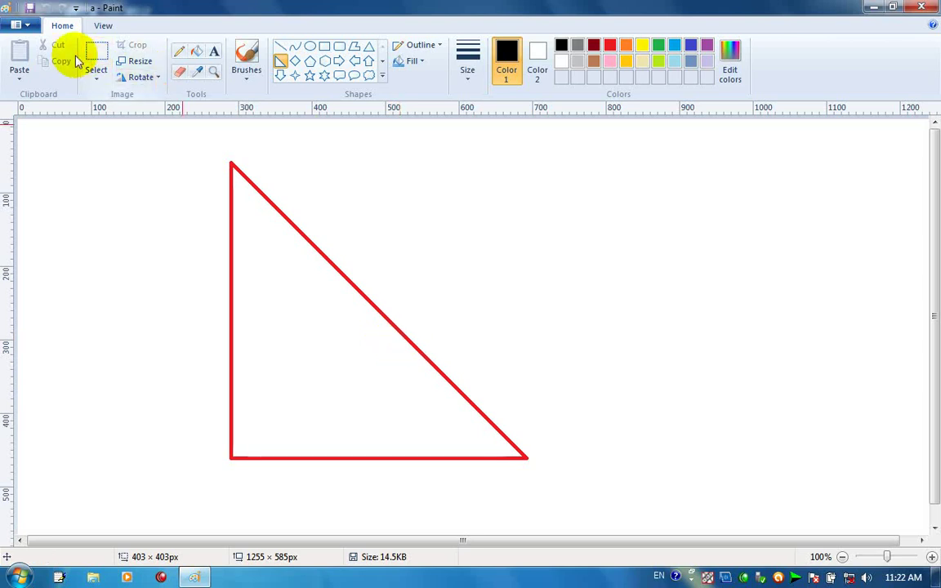
- Save a copy of the triangle picture to the Desktop in PNG format with the name png
click(30, 31)
mouse_move(152, 156)
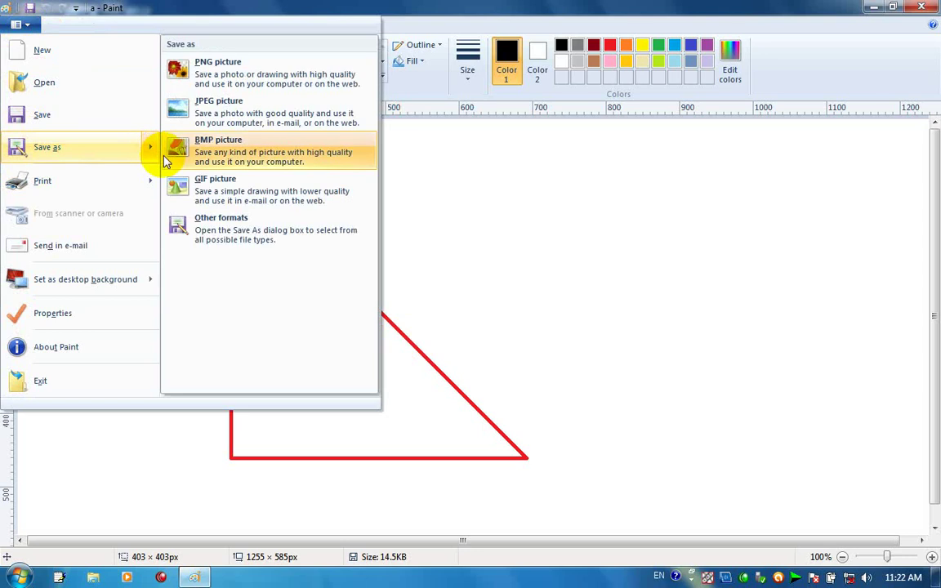
click(244, 82)
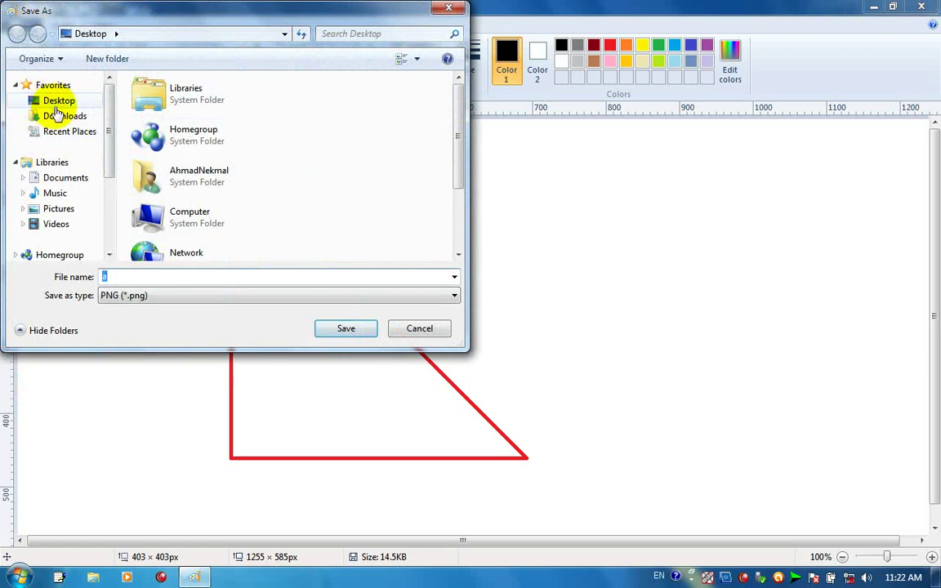
click(174, 295)
click(120, 295)
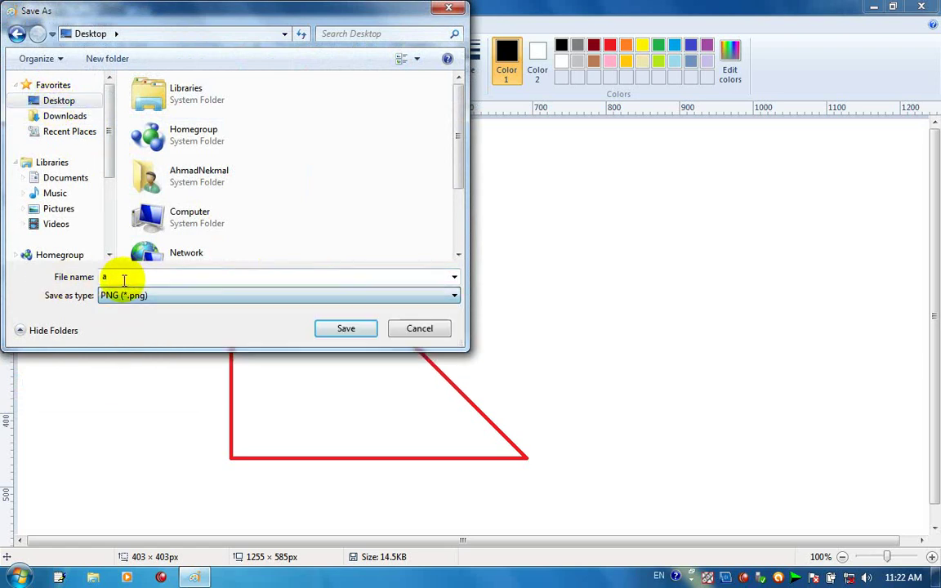
key(shift+Tab)
text(p)
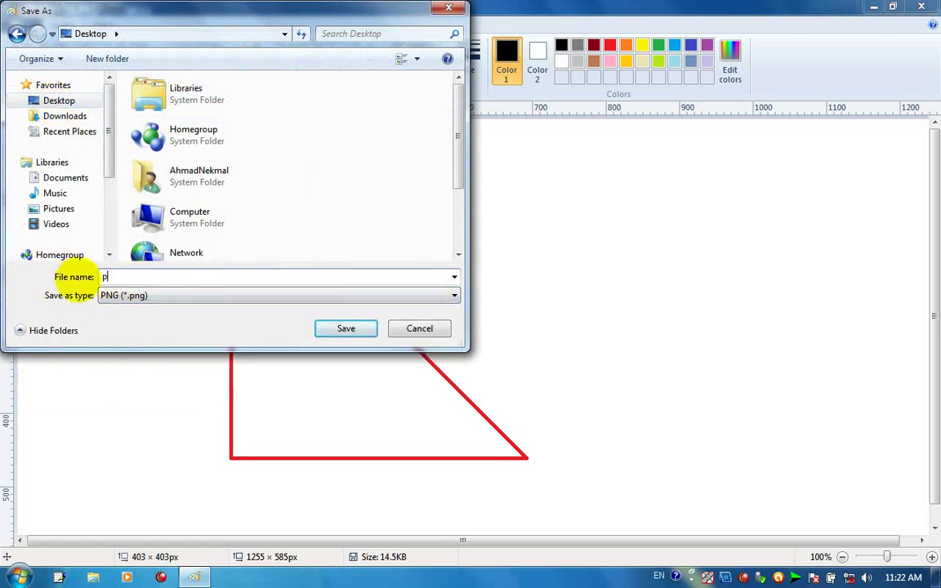
text(ng)
key(Return)
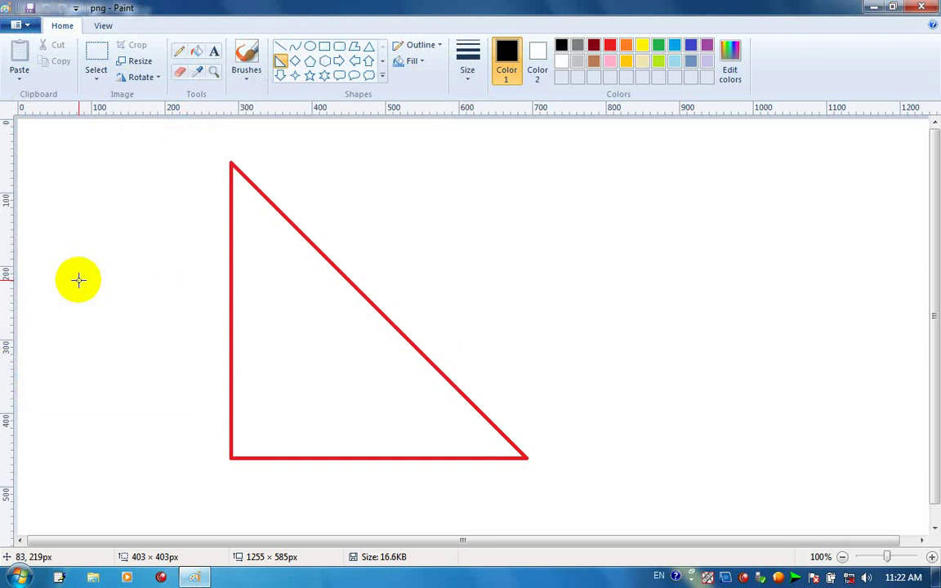
- Save a copy of the triangle picture to the Desktop in JPEG format with the name jpeg
click(21, 31)
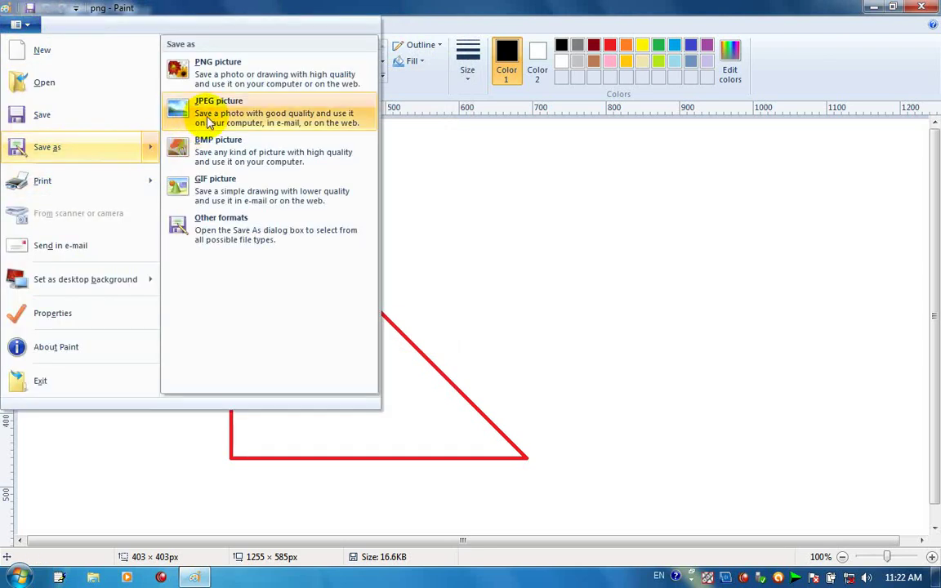
click(208, 121)
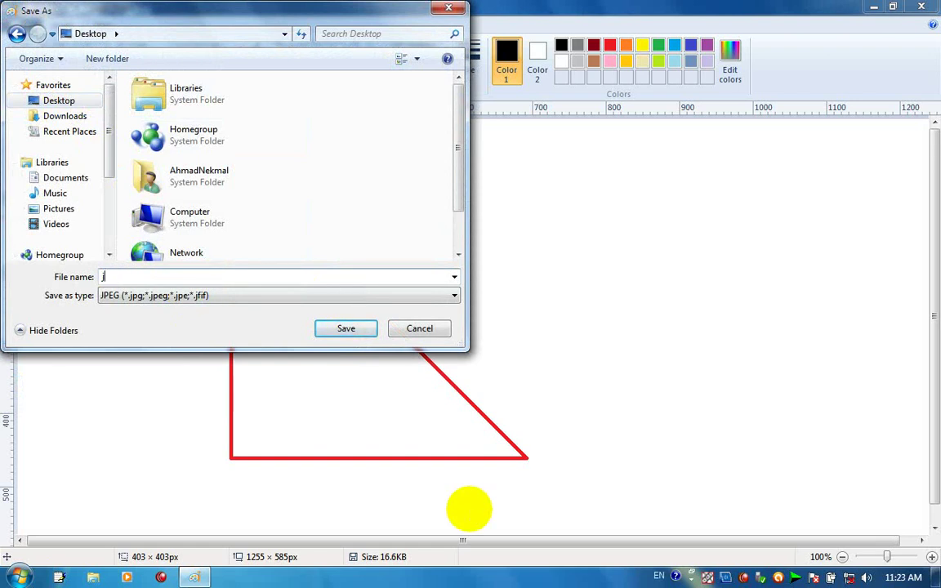
text(jpeg)
key(Return)
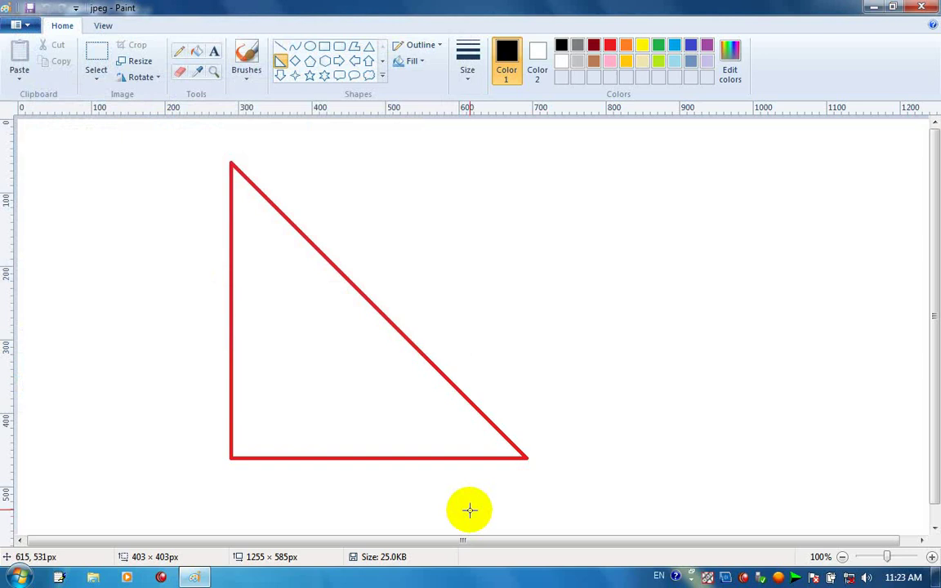
- Save a copy of the triangle picture to the Desktop as a 24-bit Bitmap named bmp
click(22, 31)
mouse_move(151, 150)
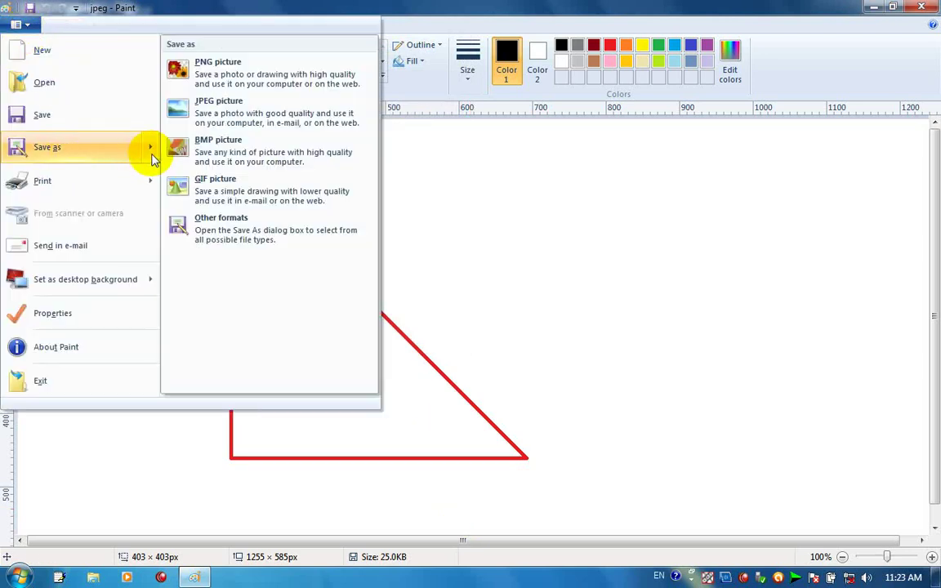
click(219, 161)
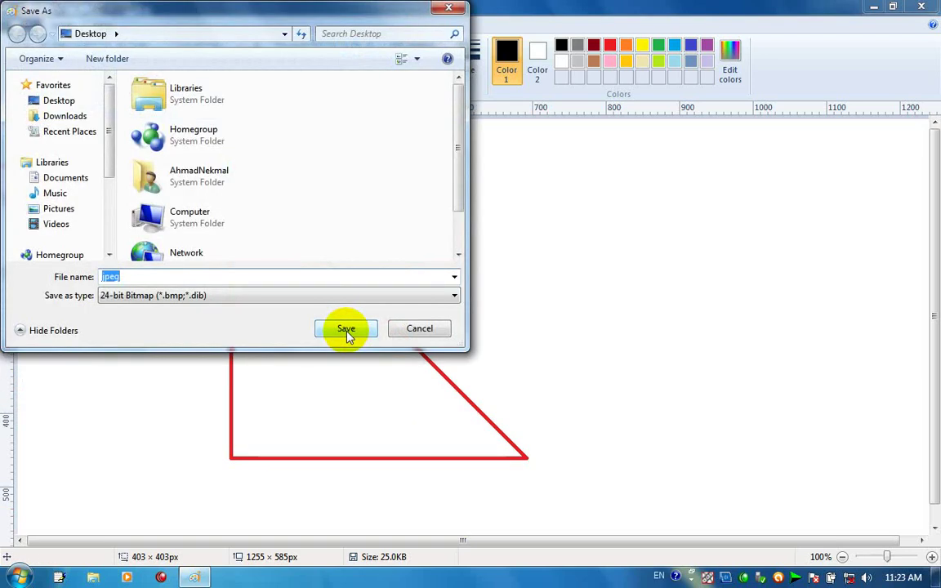
click(42, 102)
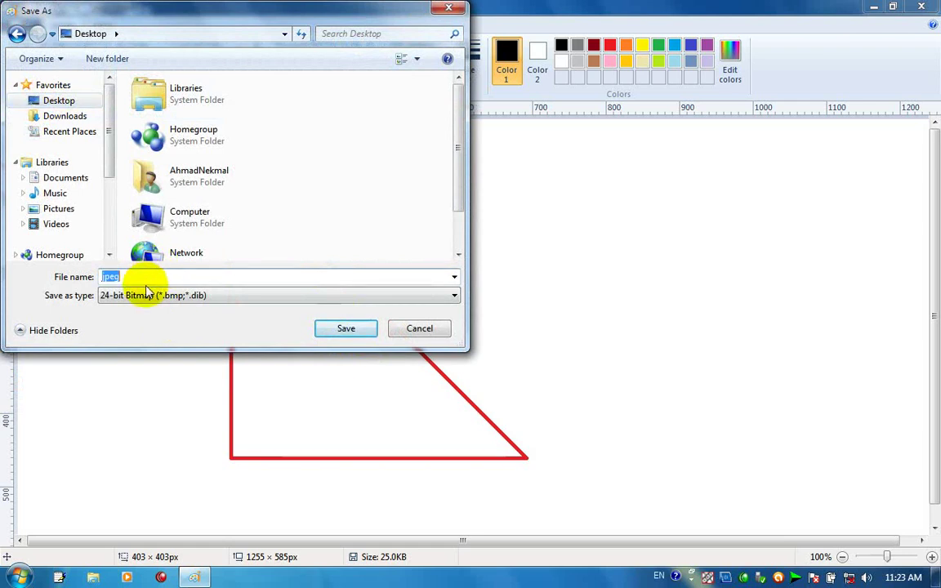
text(bmp)
key(Return)
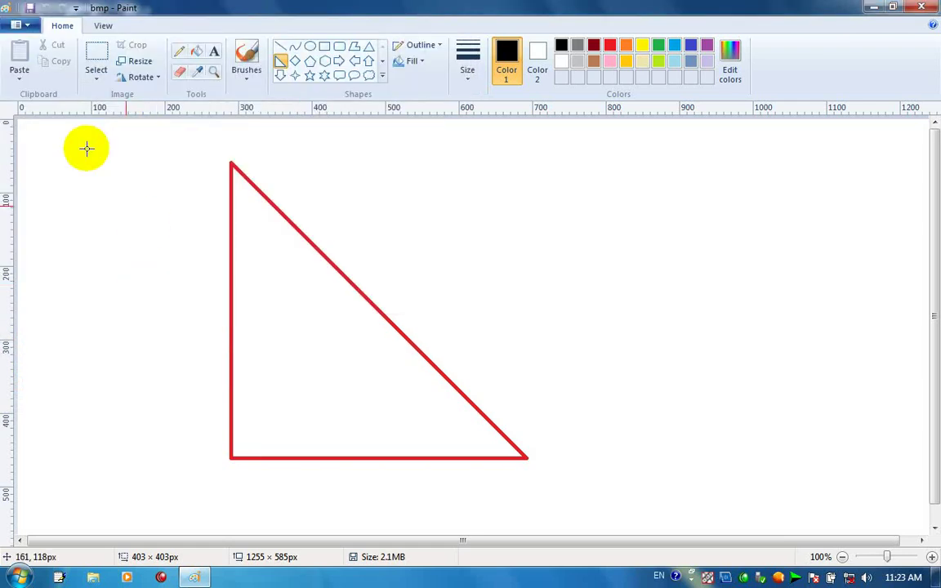
- Save a copy of the triangle picture to the Desktop in GIF format with the name gif, accepting reduced color quality
click(17, 25)
mouse_move(145, 150)
click(196, 192)
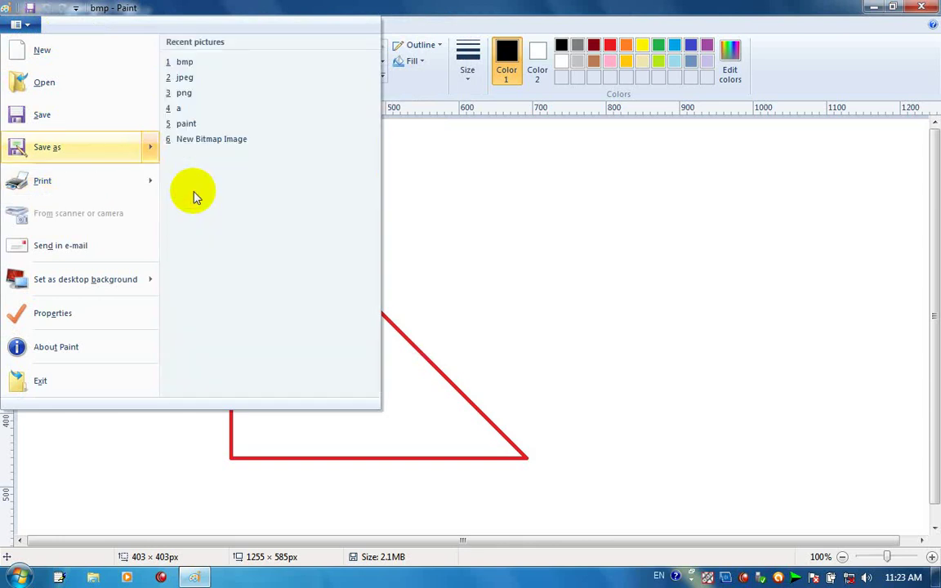
click(61, 103)
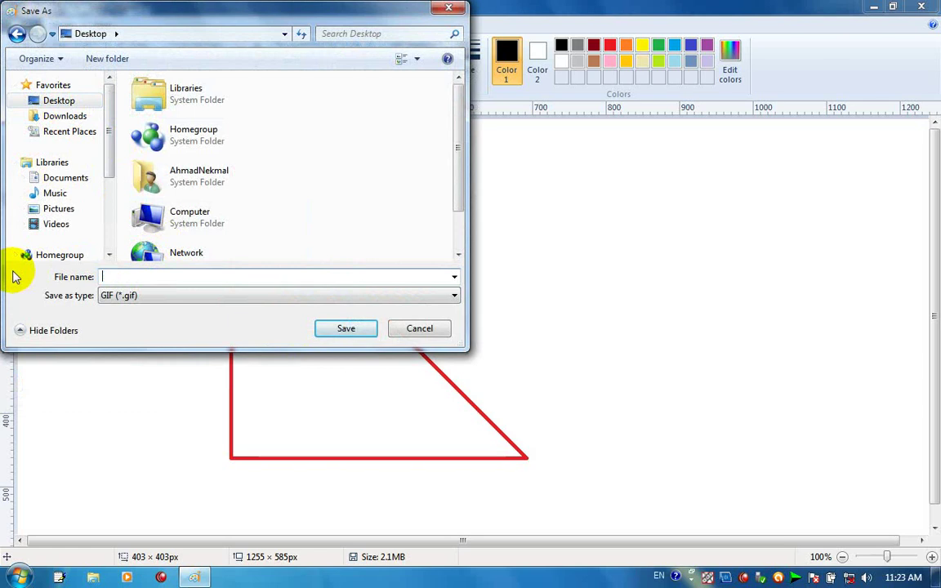
text(gif)
click(345, 328)
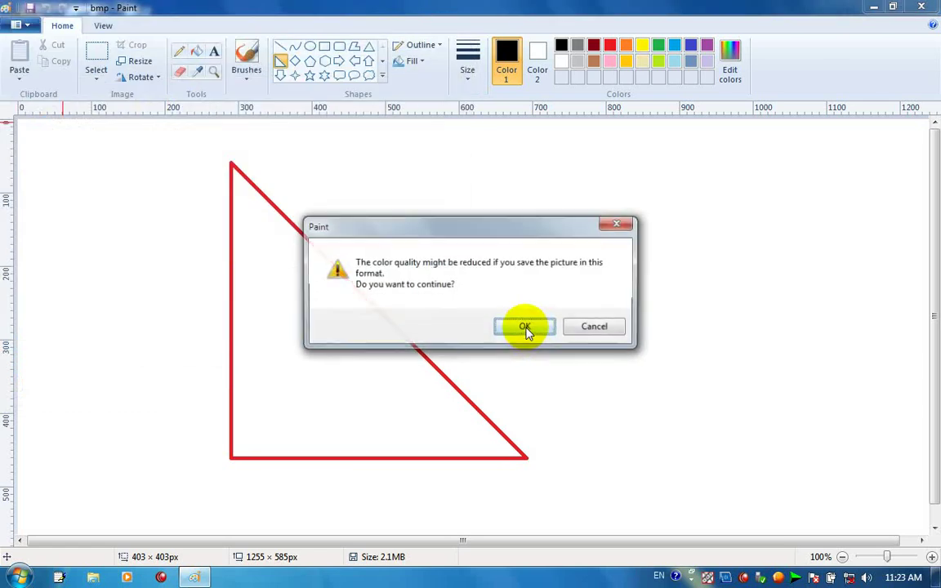
click(522, 325)
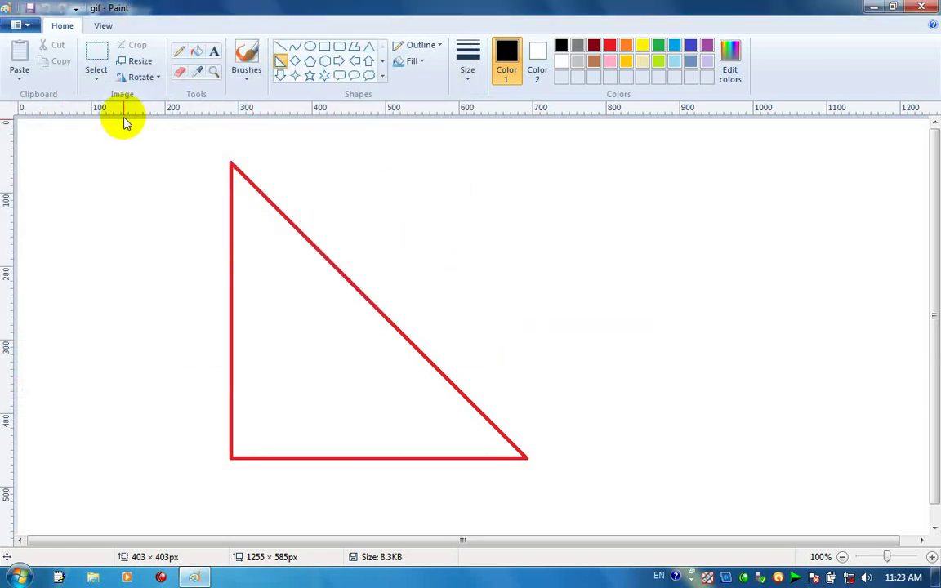
- Review the file types offered when saving the picture in other formats, and cancel without saving
click(20, 25)
mouse_move(150, 163)
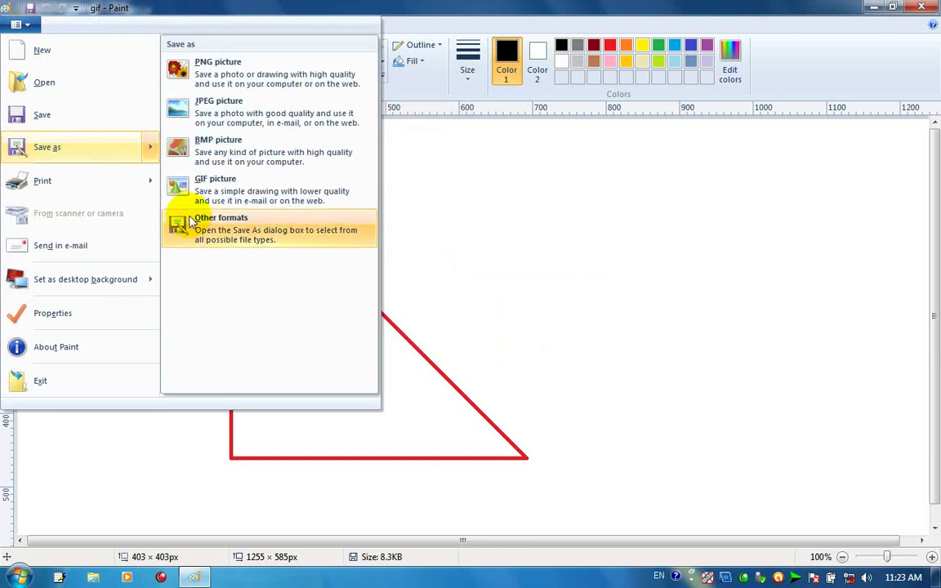
click(204, 232)
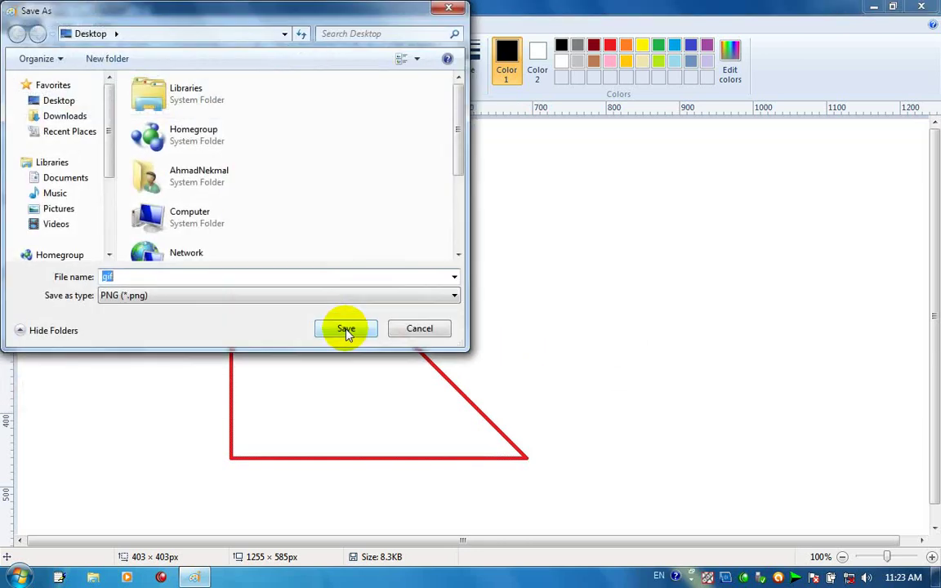
click(201, 297)
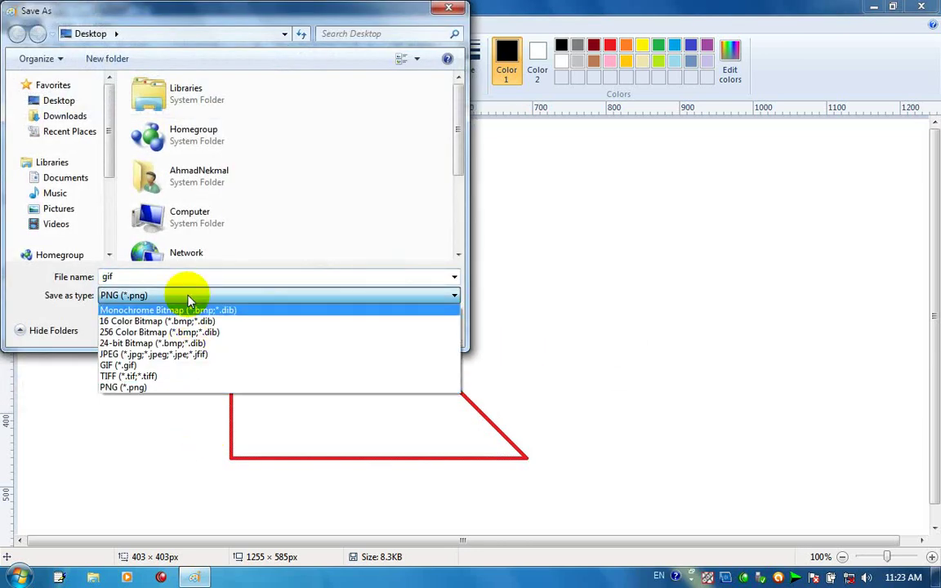
click(347, 210)
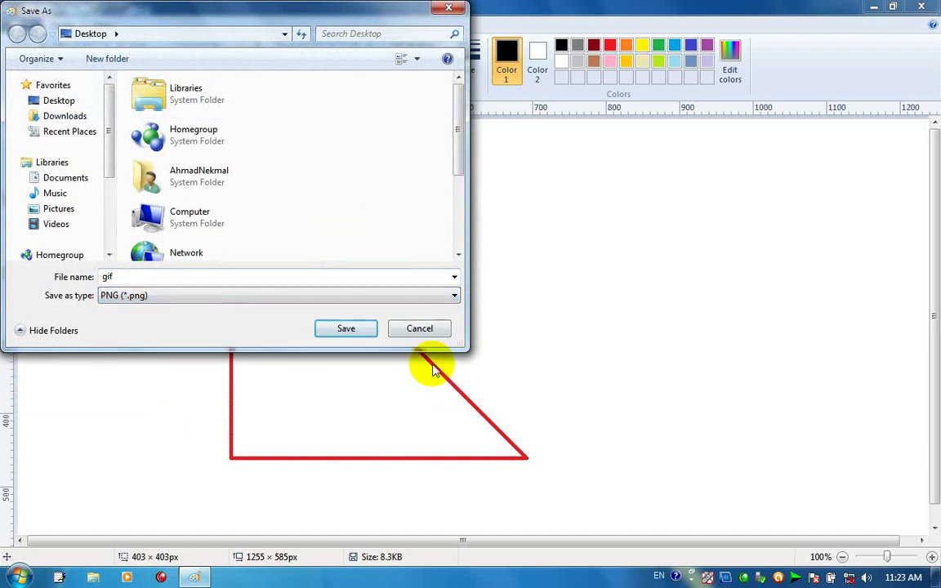
click(420, 328)
- Show the desktop and move the png, jpeg and a pictures into the column below bmp and gif
click(870, 7)
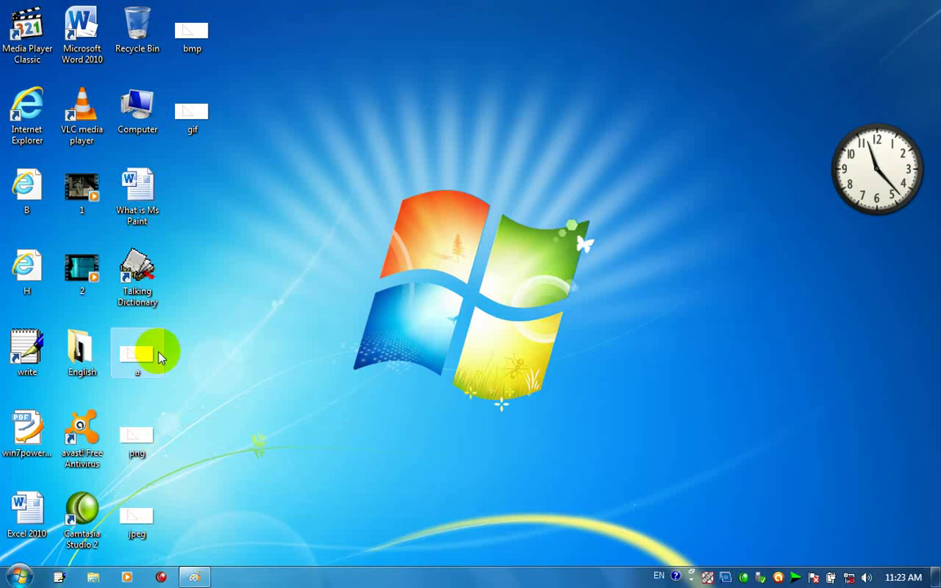
drag(187, 328, 119, 502)
drag(131, 464, 304, 173)
click(176, 264)
drag(197, 374, 105, 549)
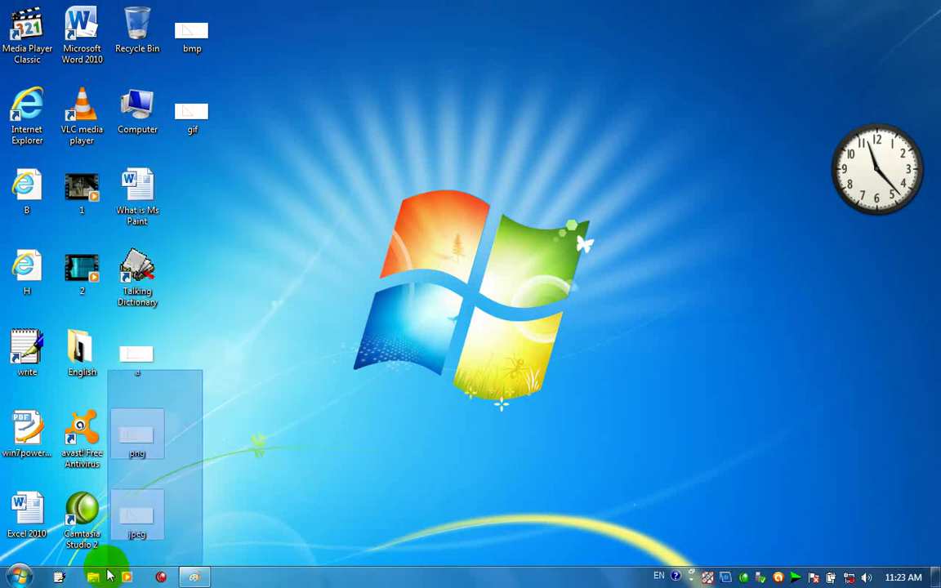
drag(131, 448, 186, 200)
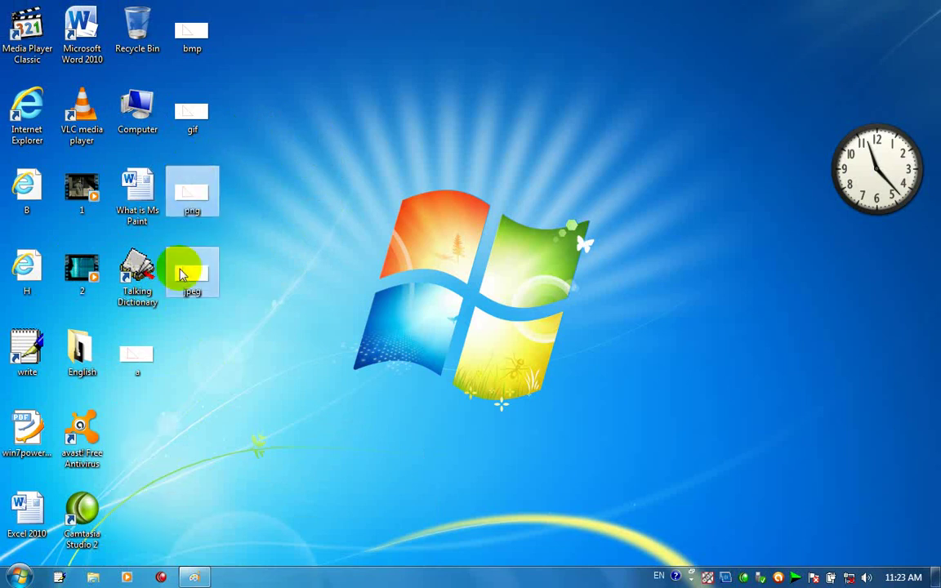
drag(149, 374, 206, 370)
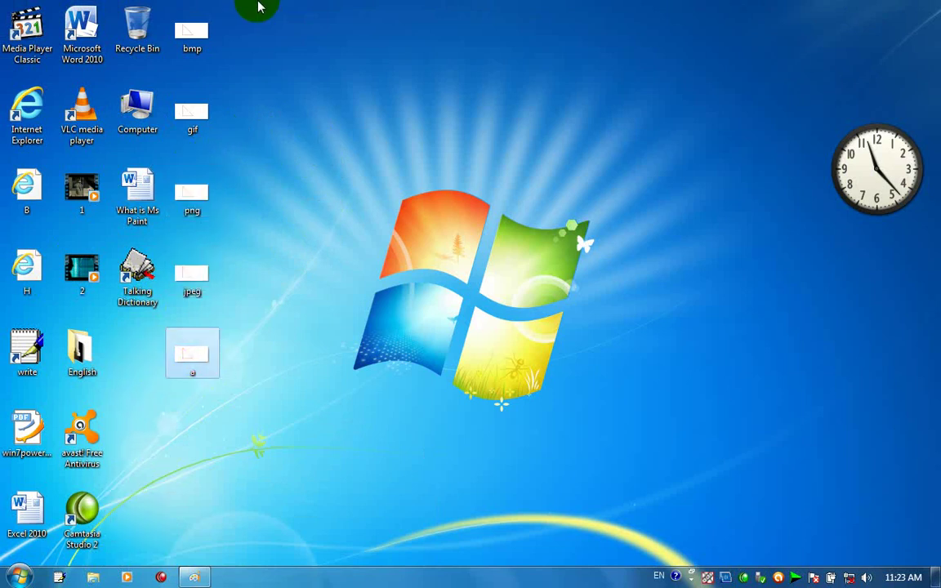
- Delete the saved pictures bmp, gif, png, jpeg and a from the desktop and return to Paint
drag(261, 2, 215, 194)
drag(211, 276, 179, 384)
click(126, 147)
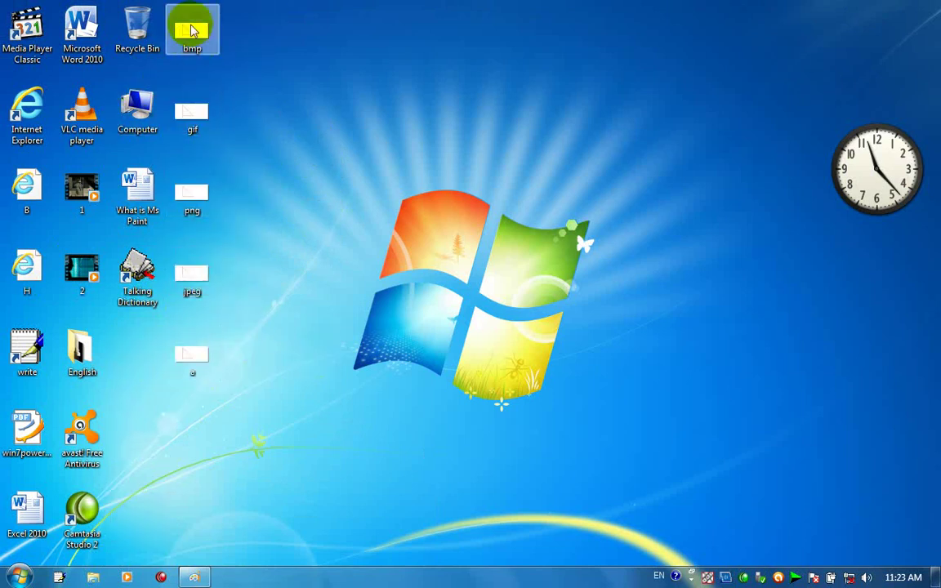
mouse_move(192, 33)
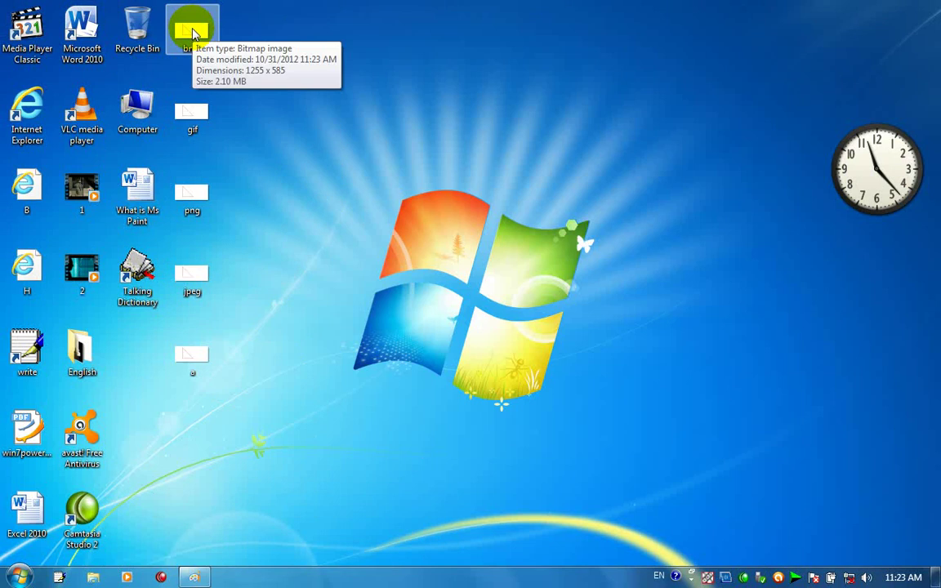
mouse_move(222, 425)
mouse_down()
mouse_move(180, 180)
mouse_move(184, 31)
mouse_move(476, 271)
mouse_move(258, 570)
mouse_move(193, 578)
mouse_up()
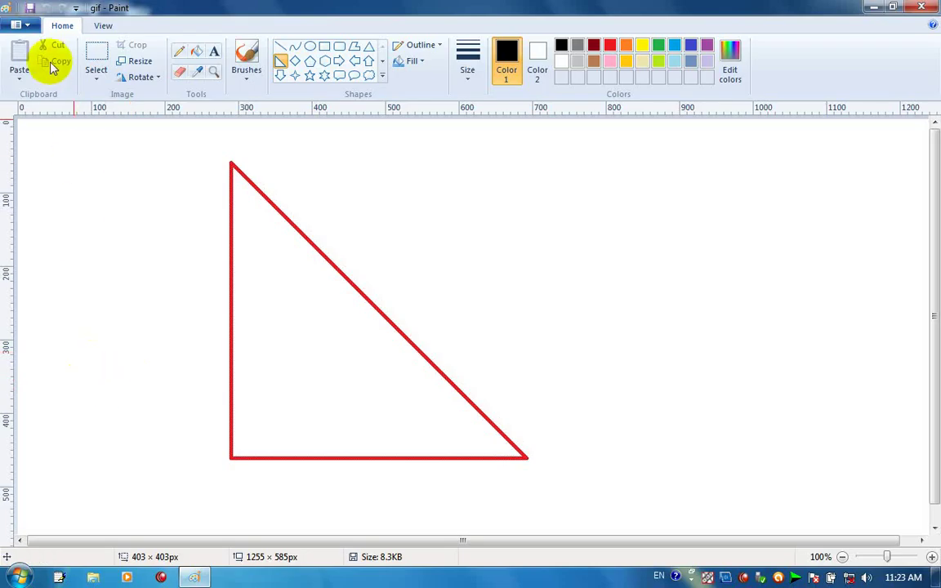
- Try to print all pages of the picture with the Microsoft XPS Document Writer, cancelling at the XPS file save
click(18, 24)
mouse_move(72, 189)
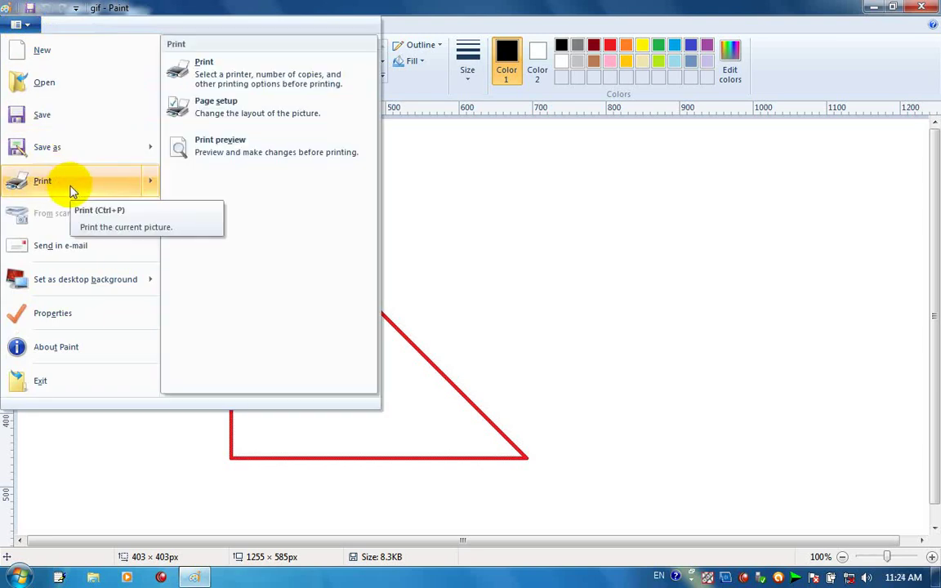
click(245, 78)
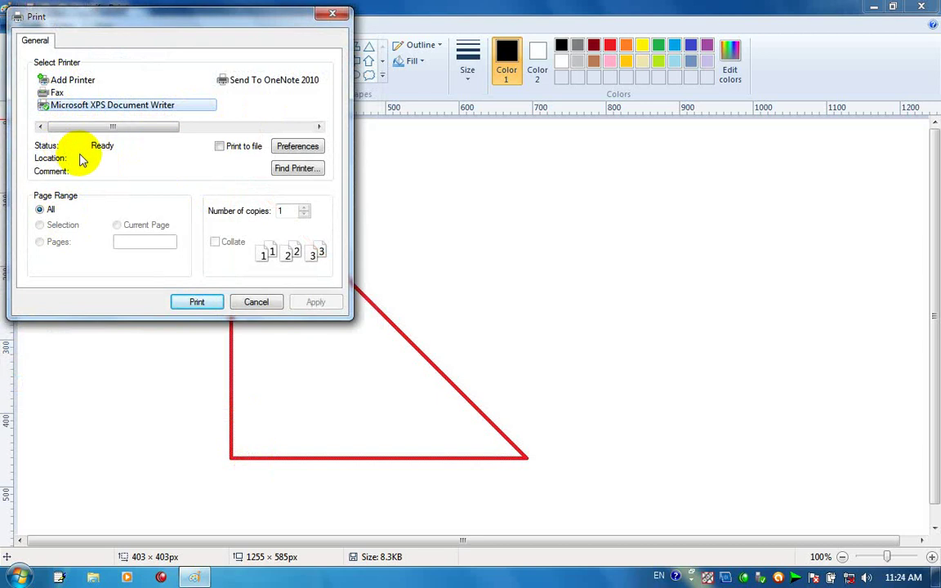
click(48, 215)
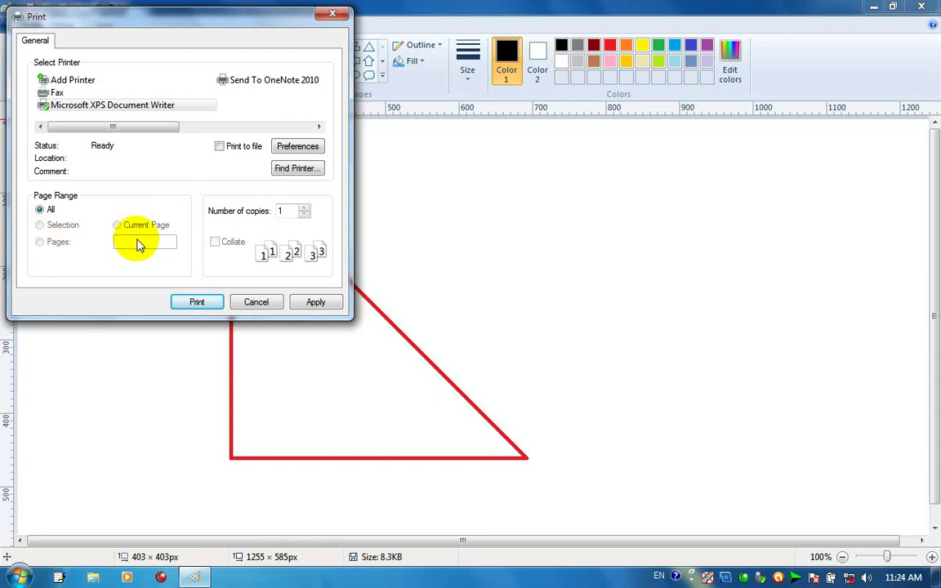
double_click(282, 210)
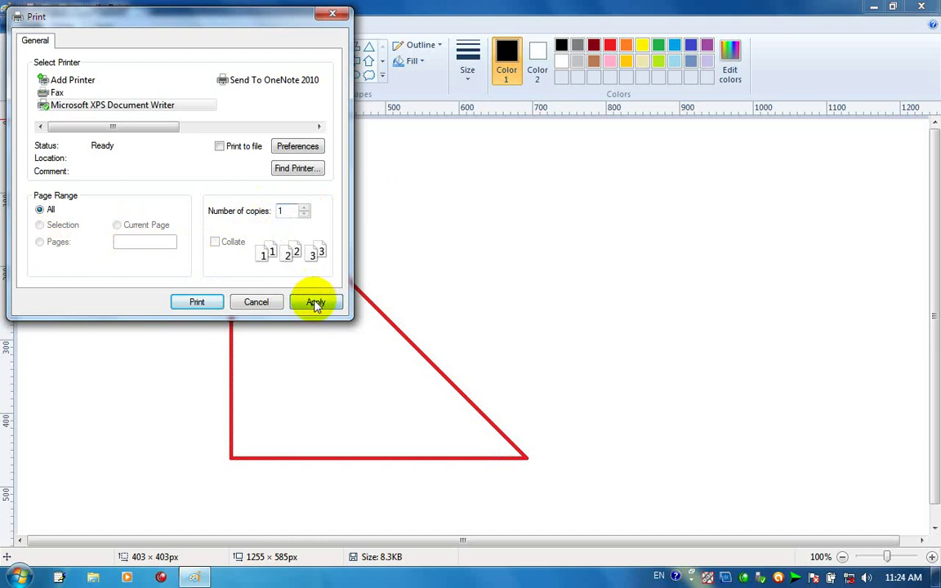
click(200, 302)
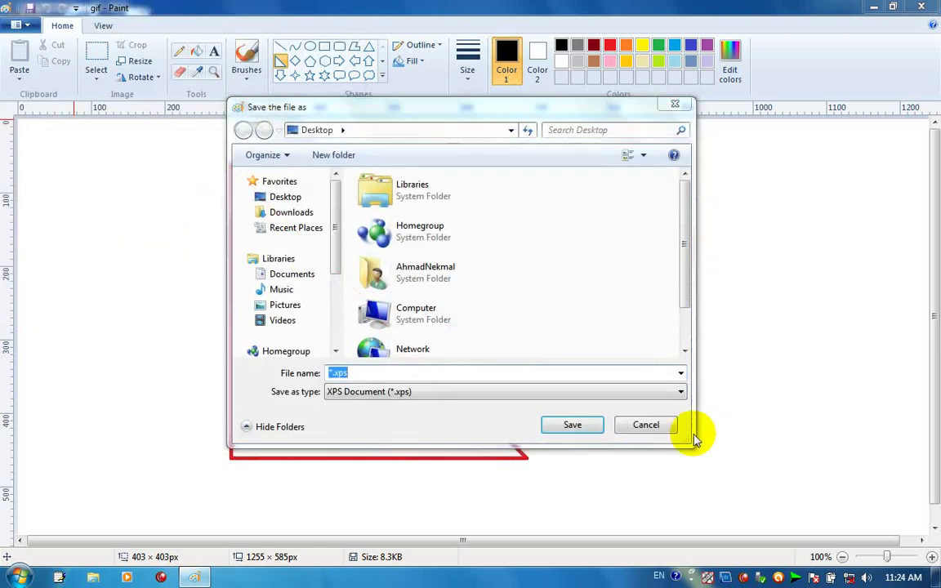
click(649, 425)
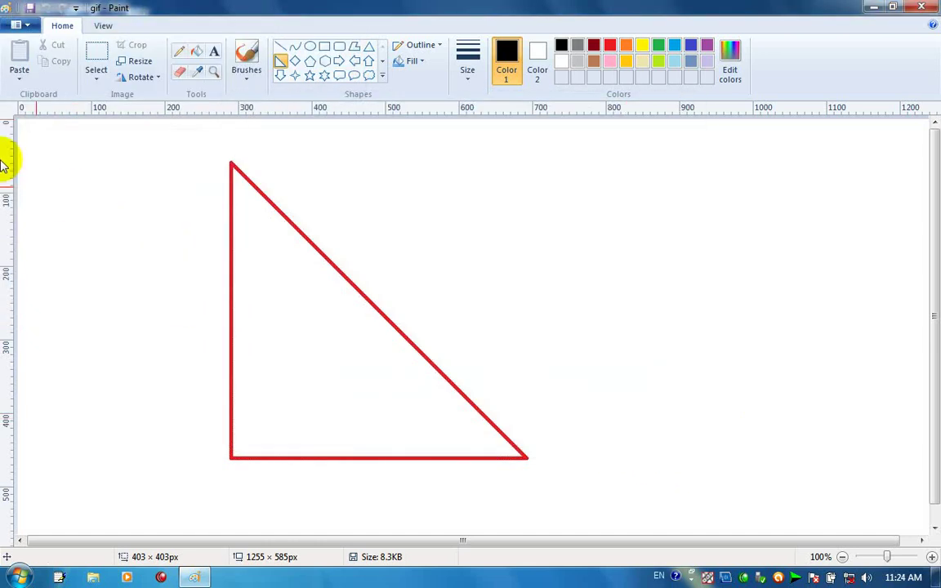
- Try to send the picture as an e-mail attachment and dismiss the Outlook message
click(20, 25)
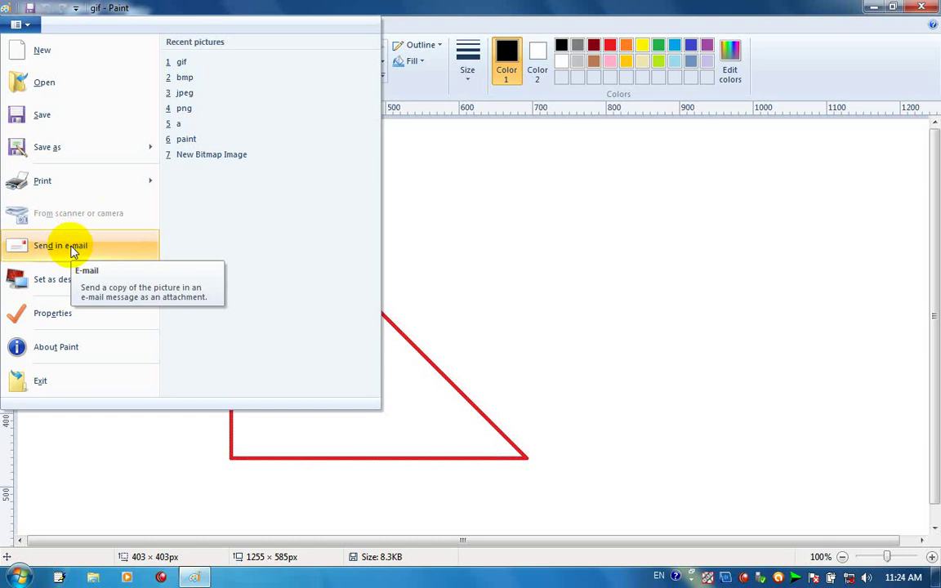
click(71, 249)
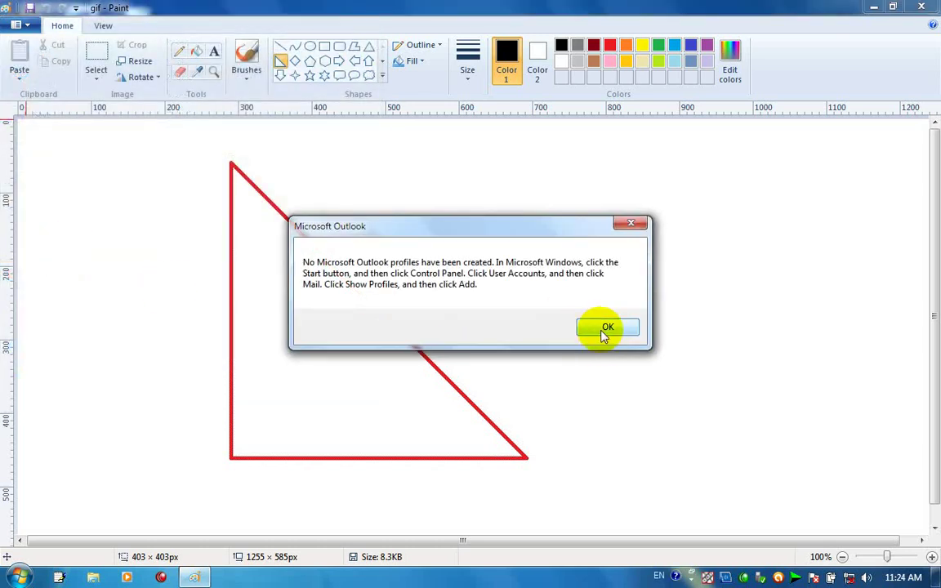
click(603, 330)
- Try to set the picture as the desktop background with the Fill option and check the desktop
click(26, 31)
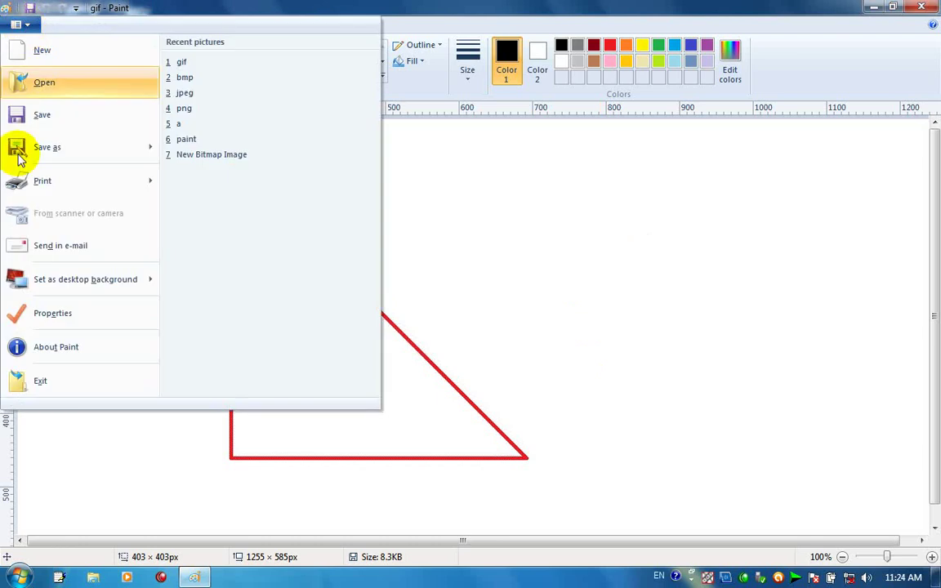
mouse_move(114, 294)
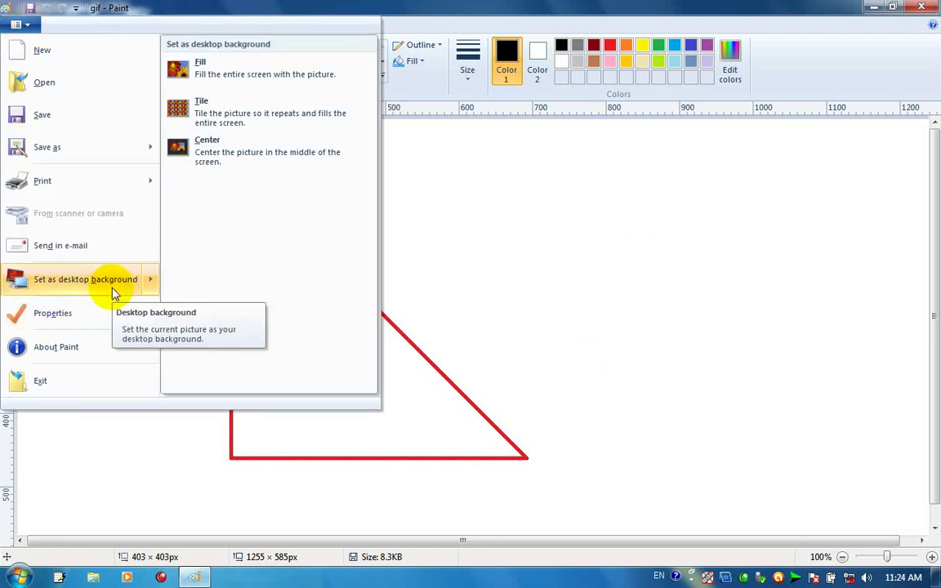
click(294, 76)
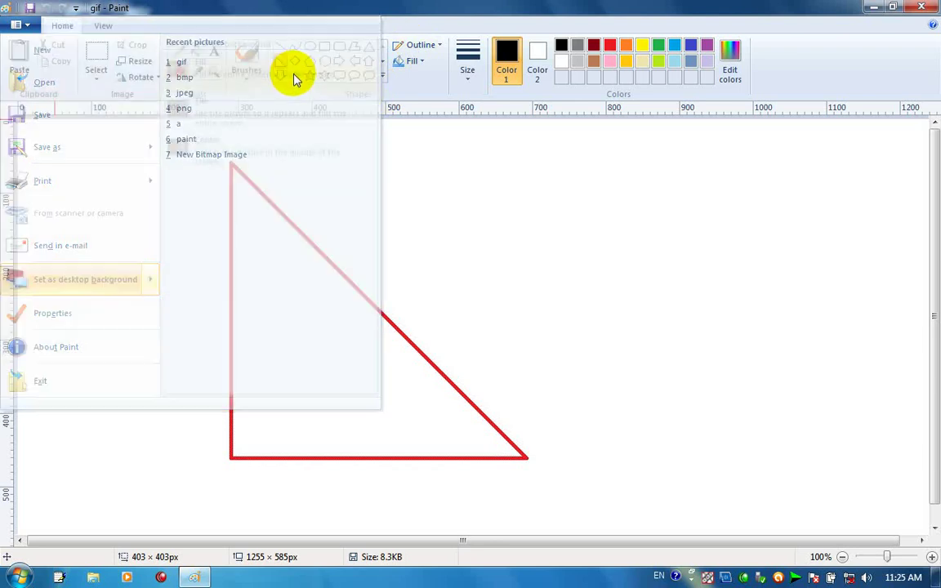
click(875, 10)
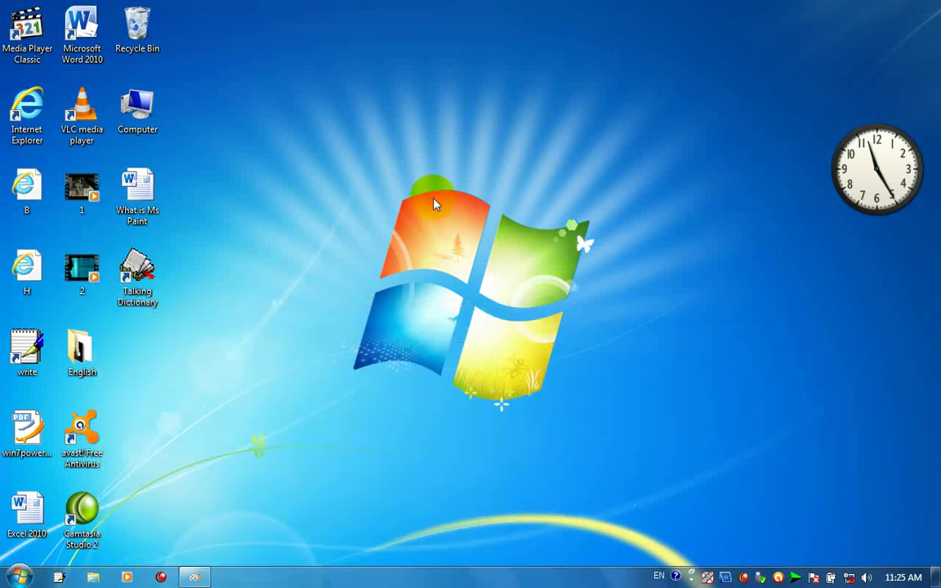
right_click(432, 201)
click(241, 529)
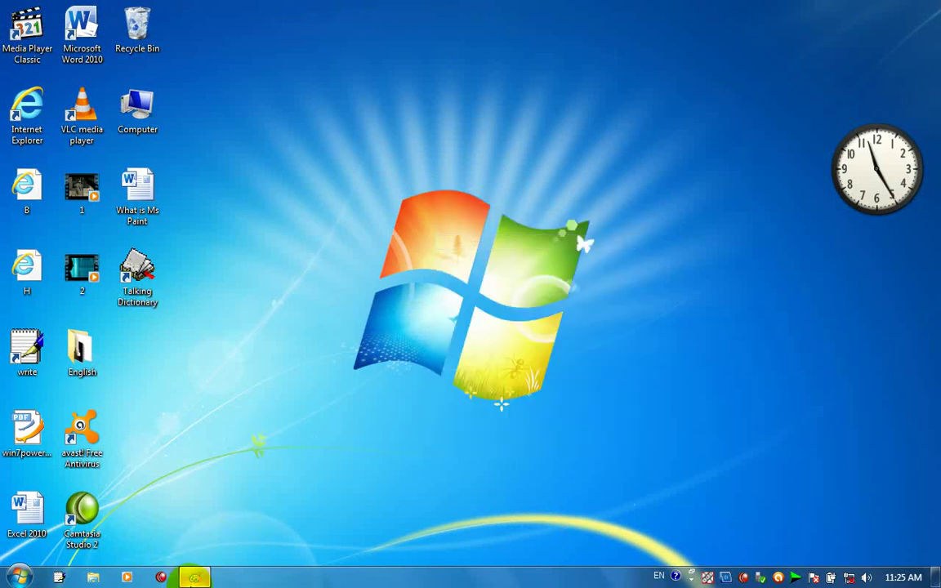
- Return to Paint, apply the picture as a Fill desktop background once more and close the program
click(194, 576)
click(16, 26)
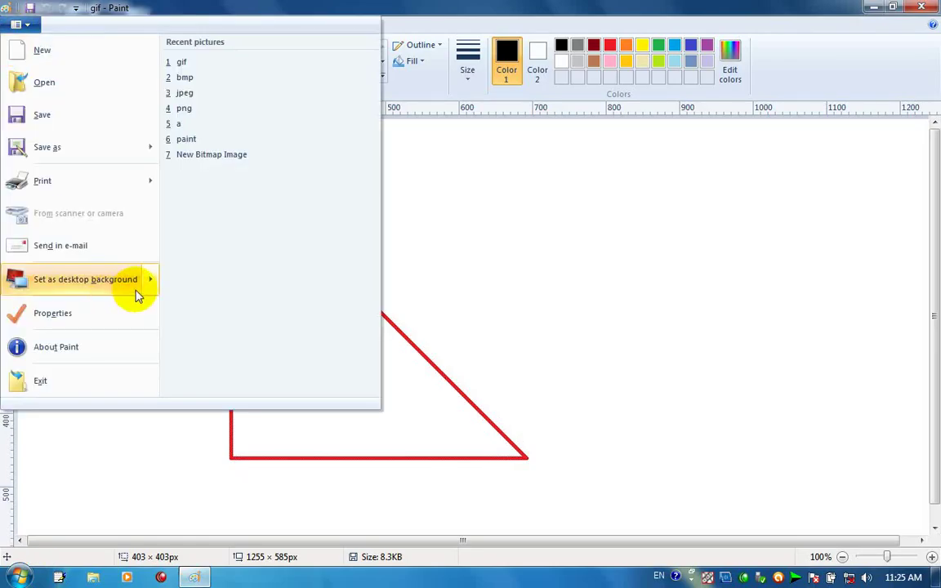
click(229, 83)
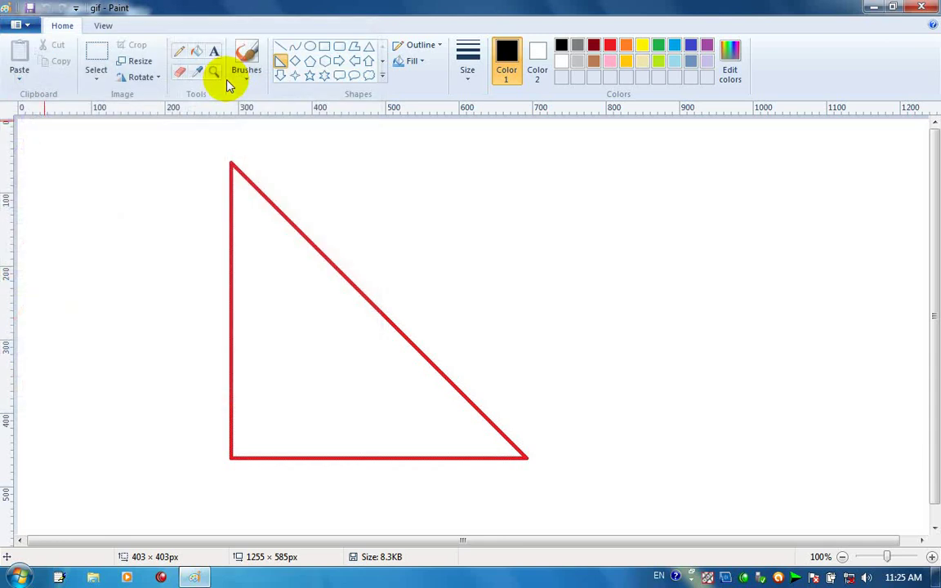
click(921, 8)
- Refresh the desktop three times to check the background
right_click(525, 162)
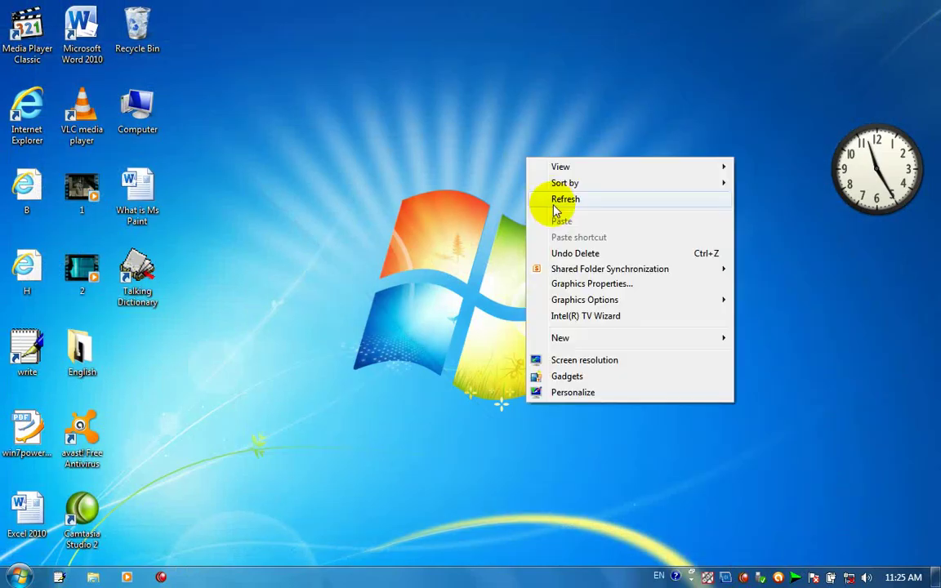
click(551, 194)
right_click(511, 150)
click(543, 193)
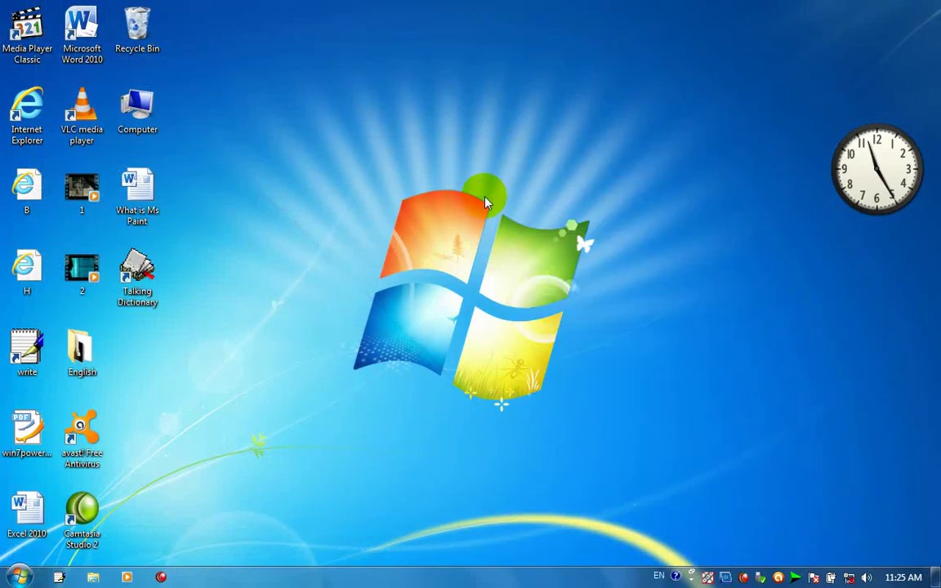
right_click(433, 155)
click(460, 190)
- Open Paint and draw a large right arrow of about 819 × 346 px in the lower part of the canvas
click(18, 576)
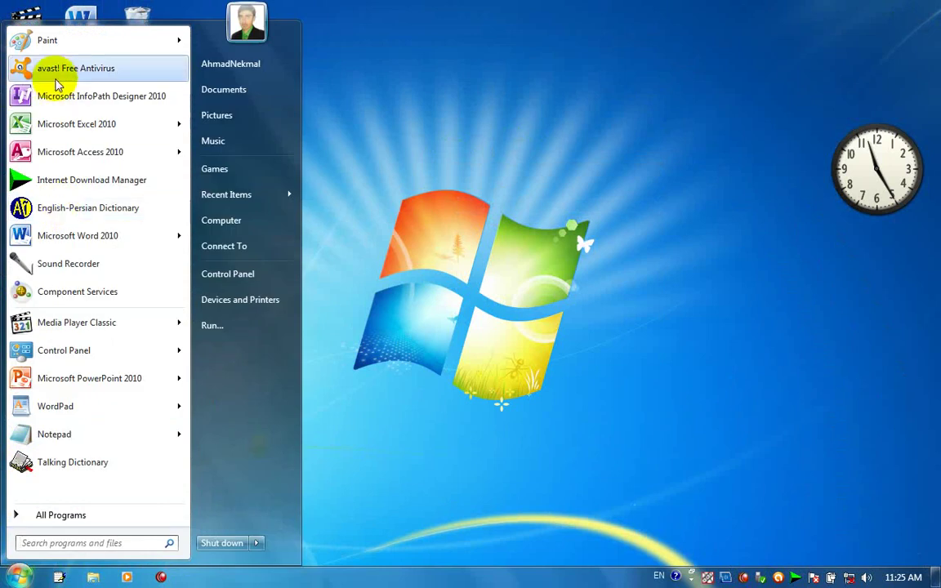
click(37, 40)
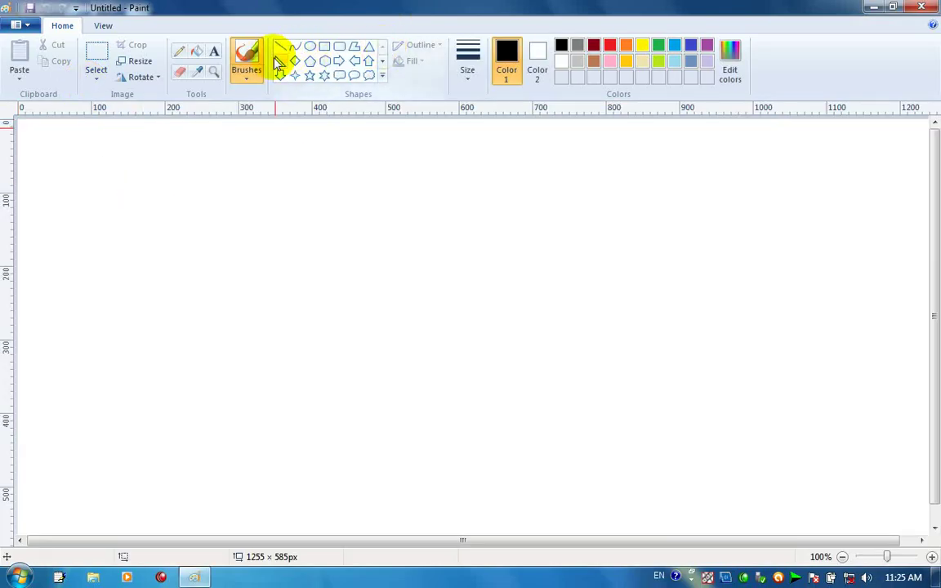
click(339, 62)
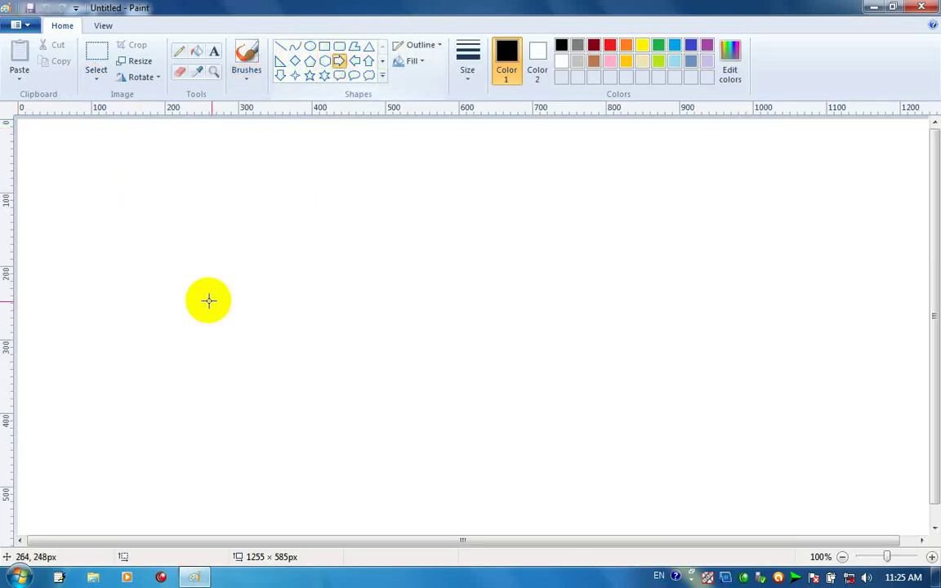
drag(198, 302, 799, 554)
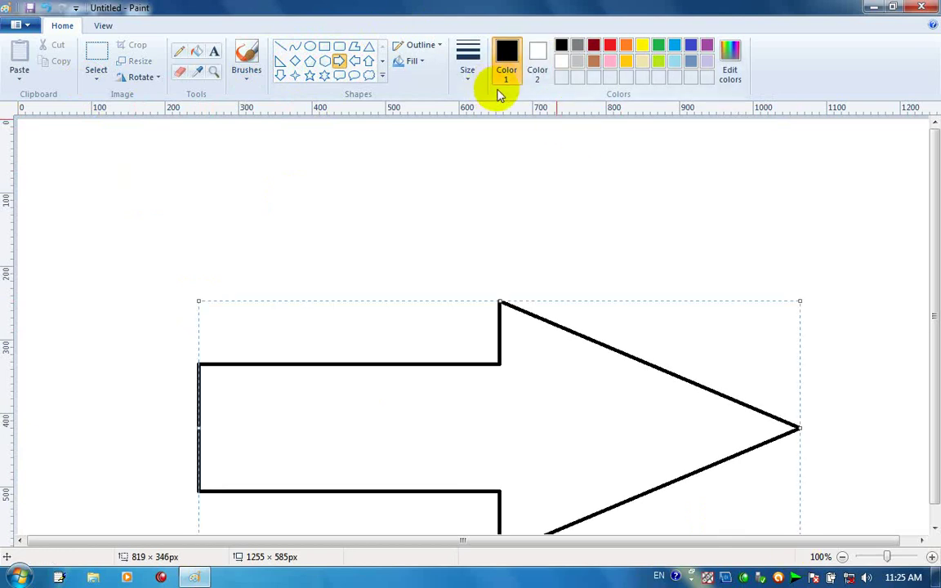
- Set Color 2 to a basic orange in the colour editor and fill the arrow with the black Color 1
click(533, 64)
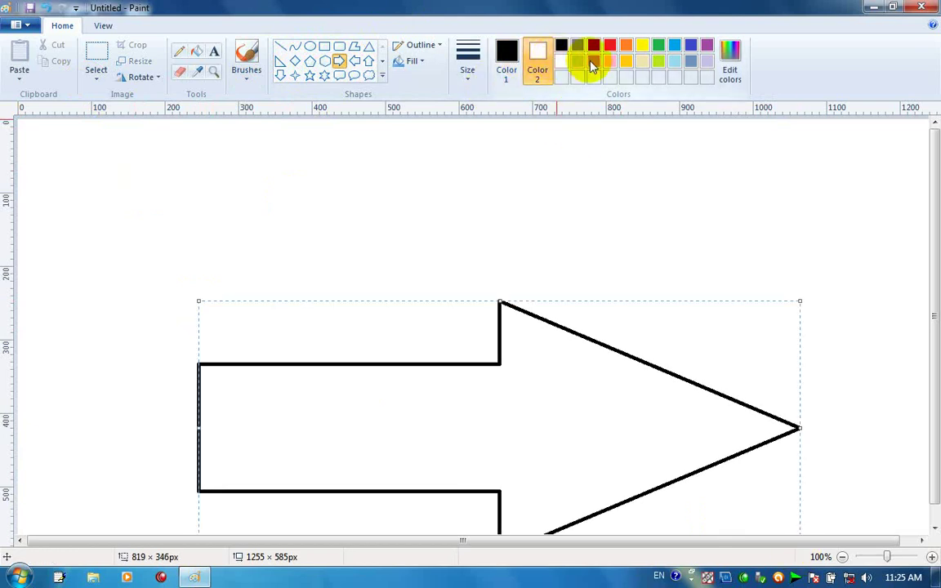
click(730, 55)
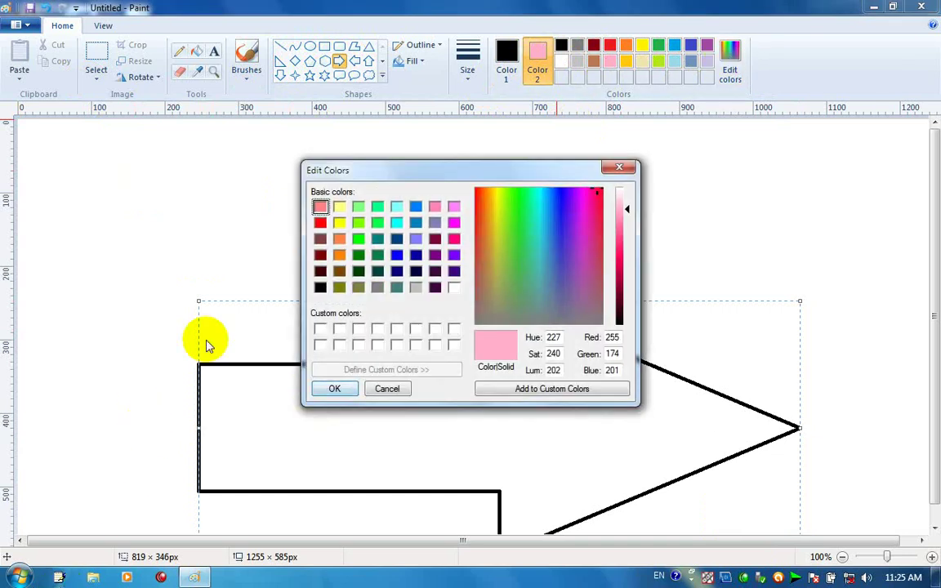
click(339, 239)
click(335, 388)
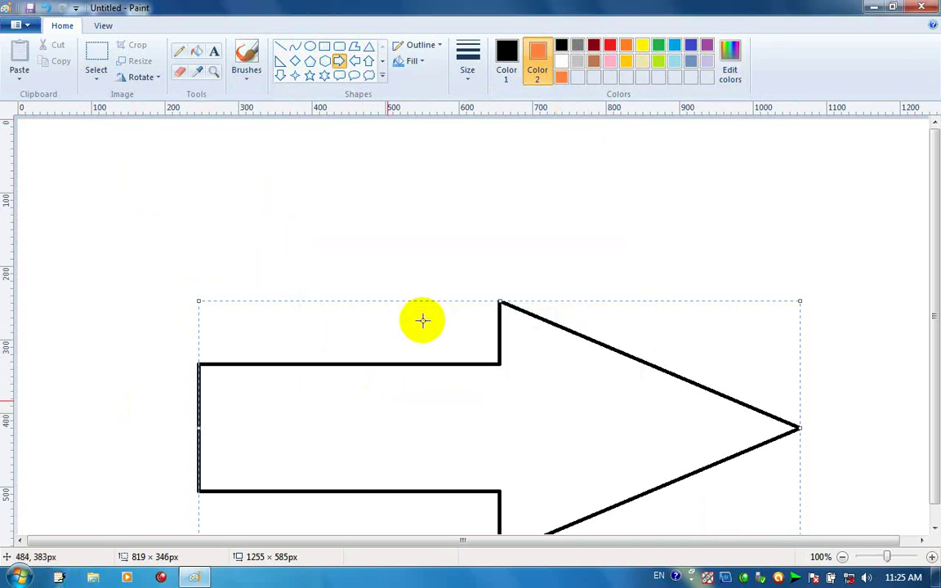
click(196, 51)
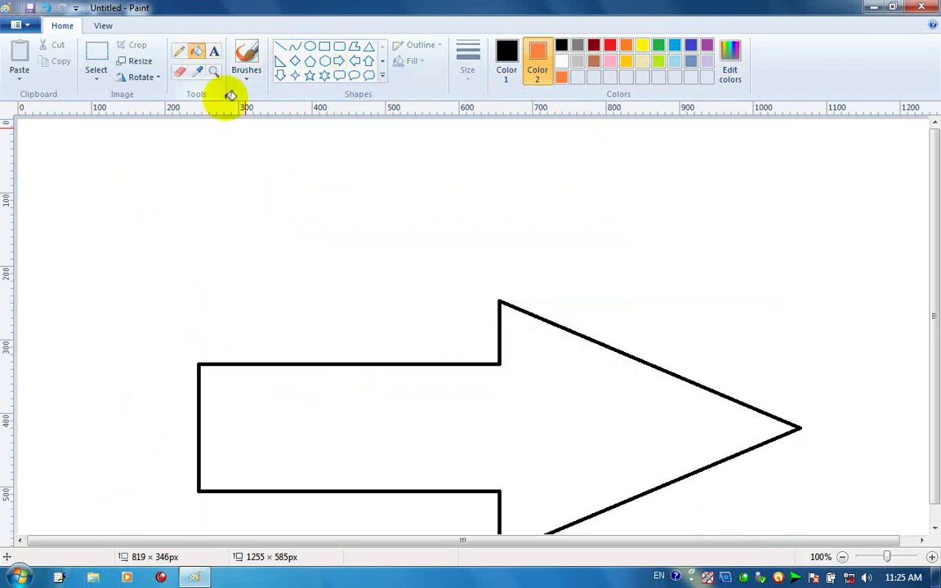
click(439, 434)
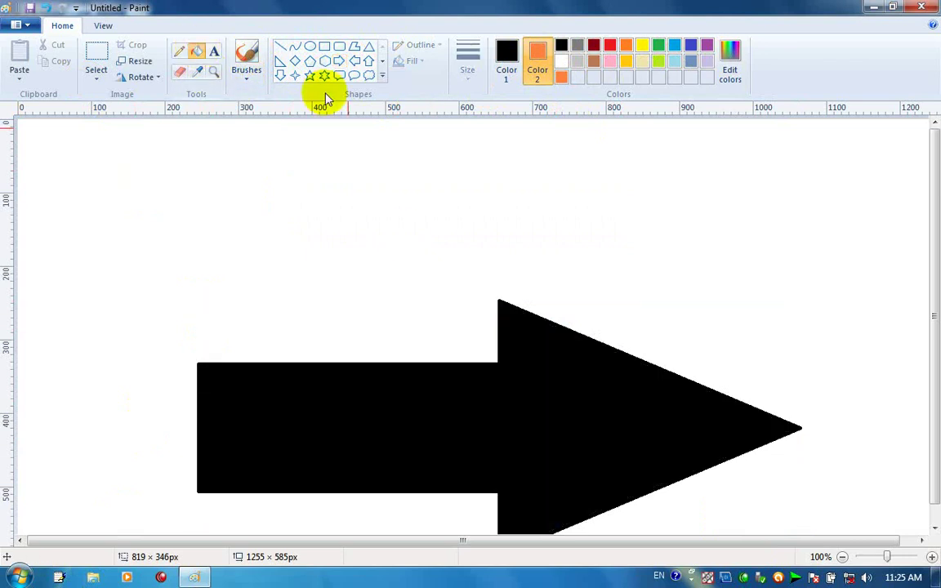
- Set the picture as a Fill desktop background, saving it to the Desktop as the PNG file aaa, and check the desktop before returning to Paint
click(16, 25)
mouse_move(147, 280)
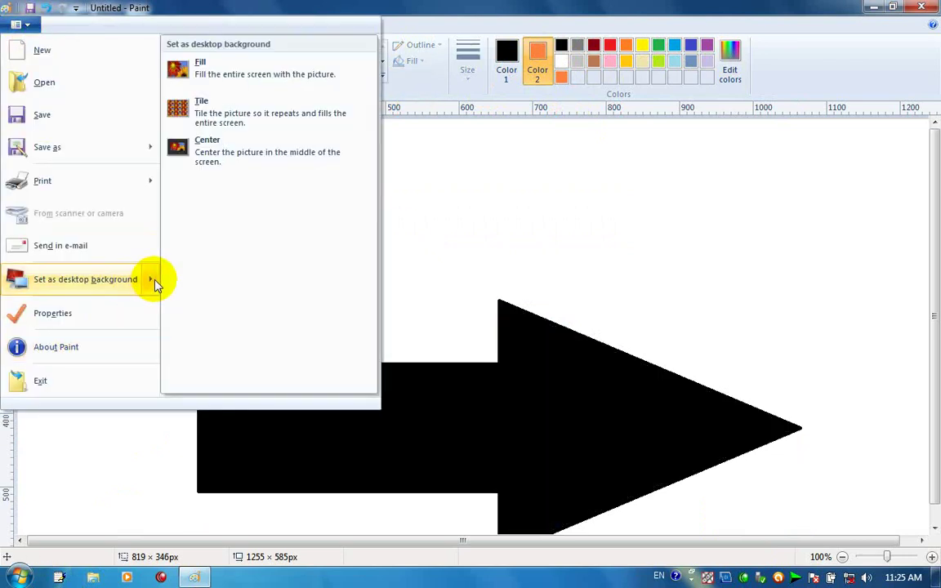
click(228, 84)
click(526, 324)
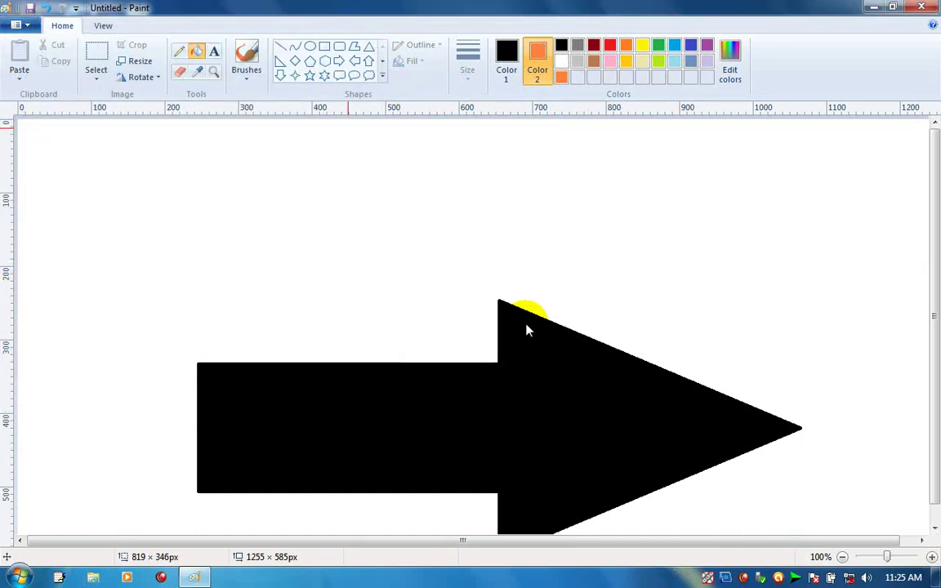
click(284, 194)
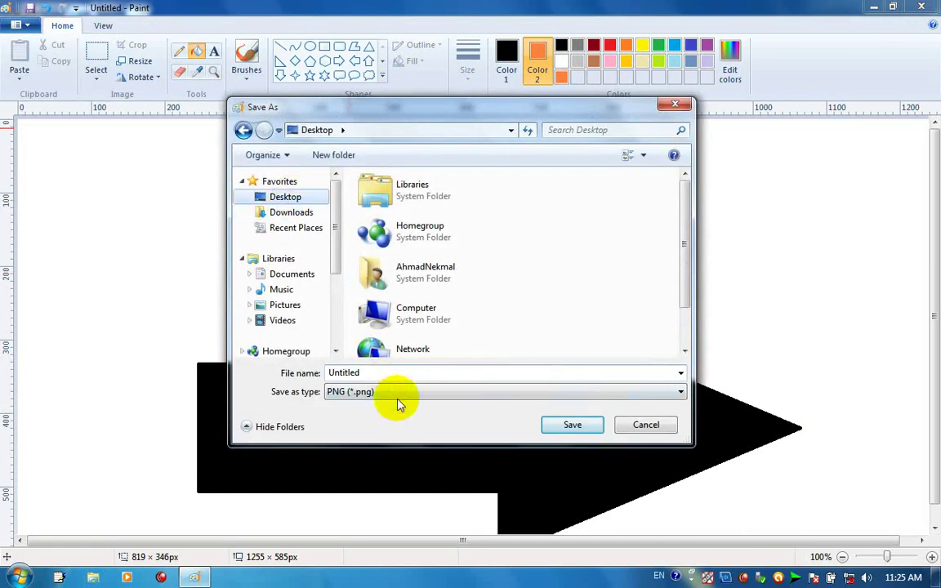
click(383, 372)
text(aaa)
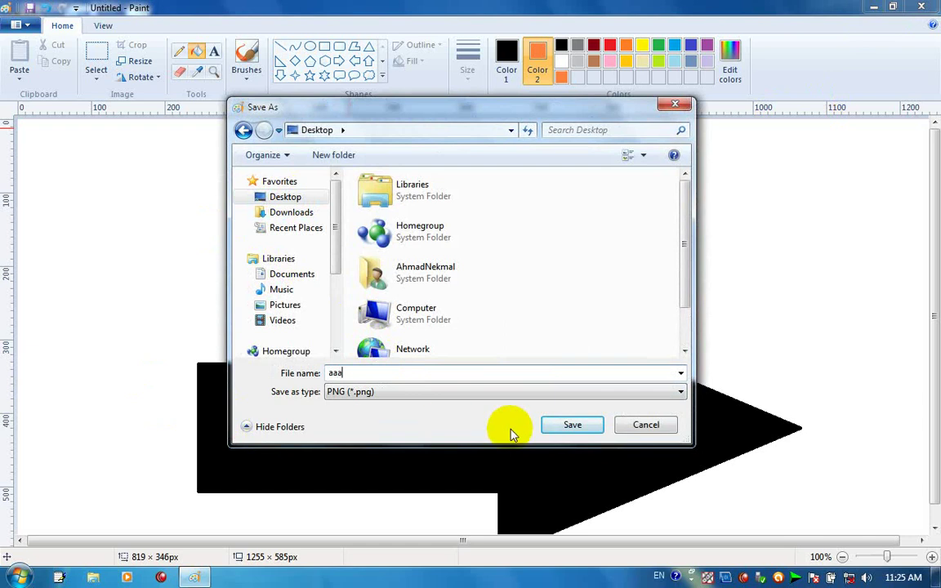
click(548, 426)
click(873, 7)
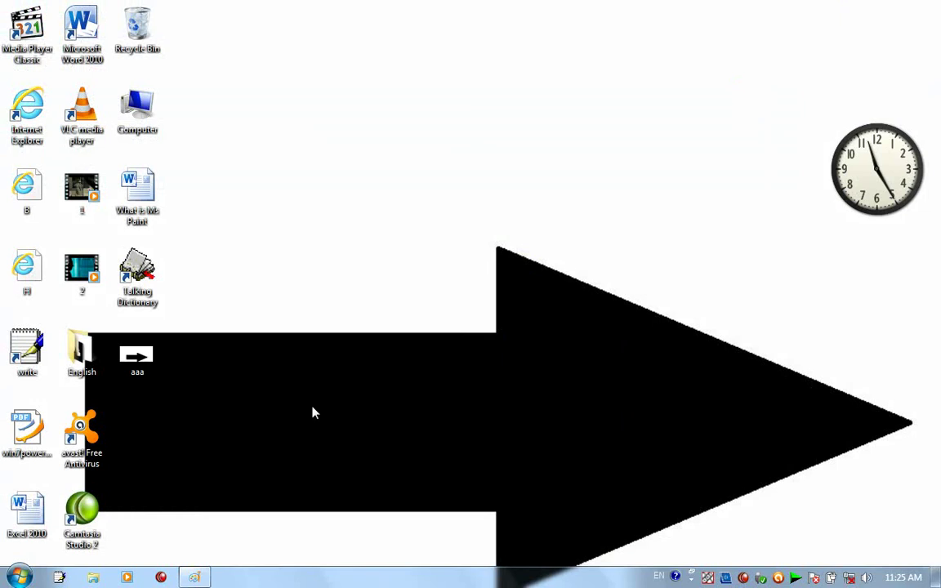
click(196, 572)
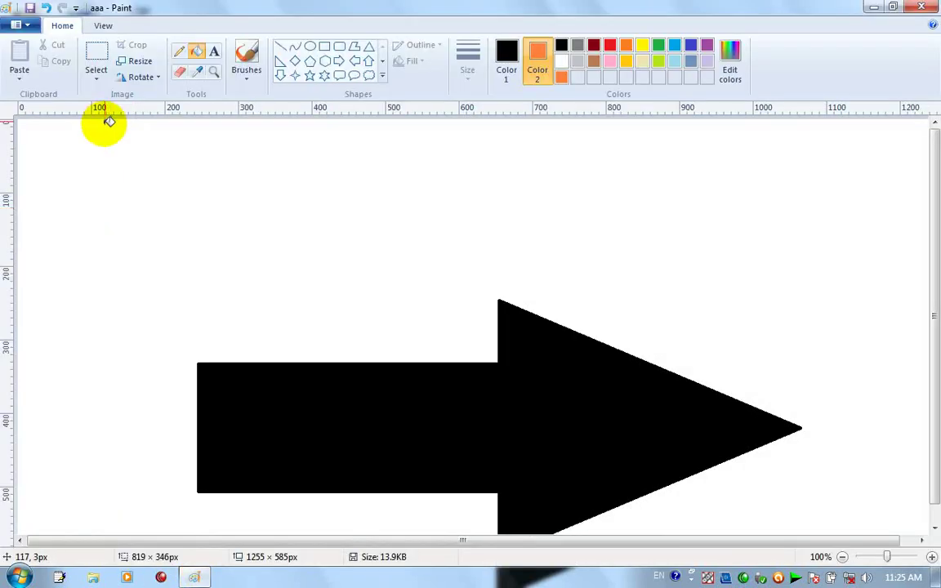
- Set the picture as a Tile desktop background, check the desktop and return to Paint
click(18, 25)
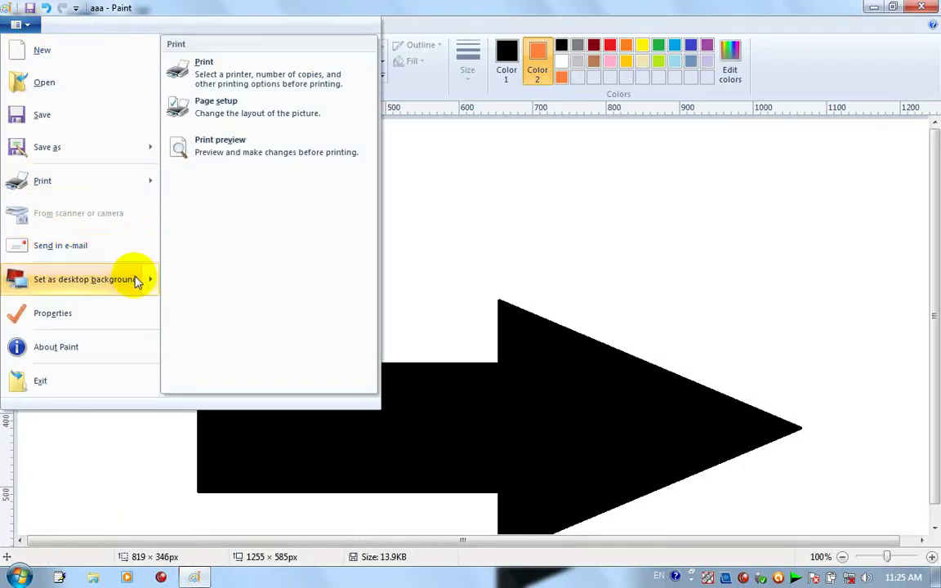
mouse_move(137, 280)
click(227, 121)
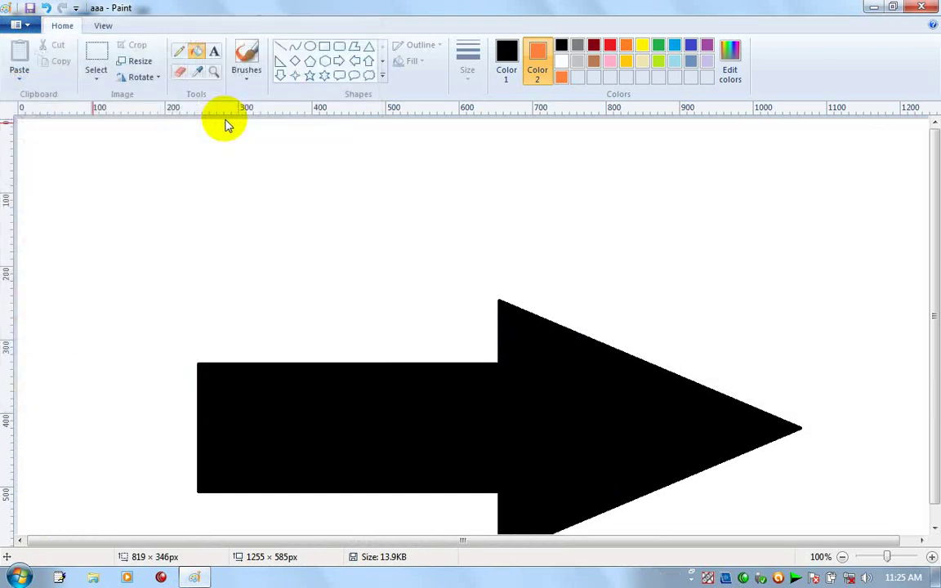
click(872, 7)
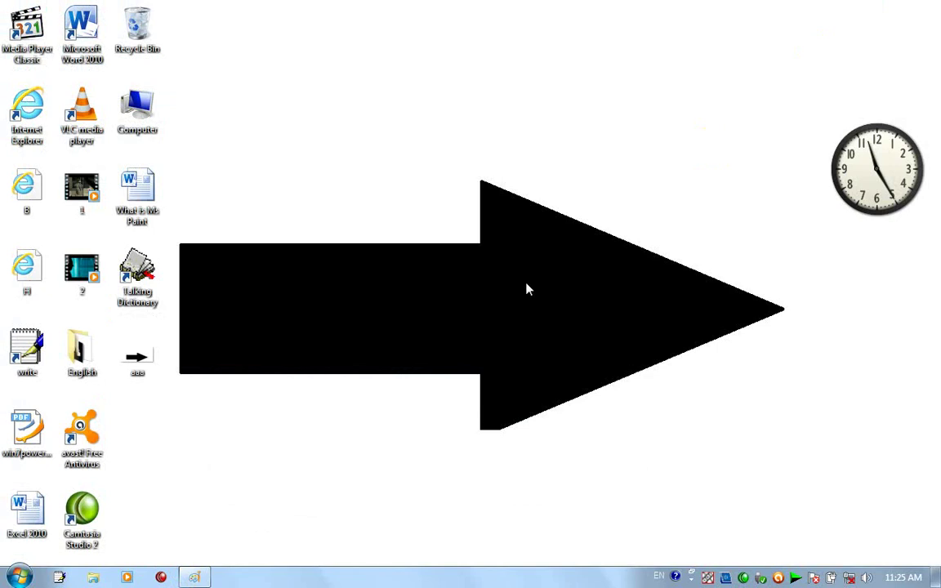
click(198, 576)
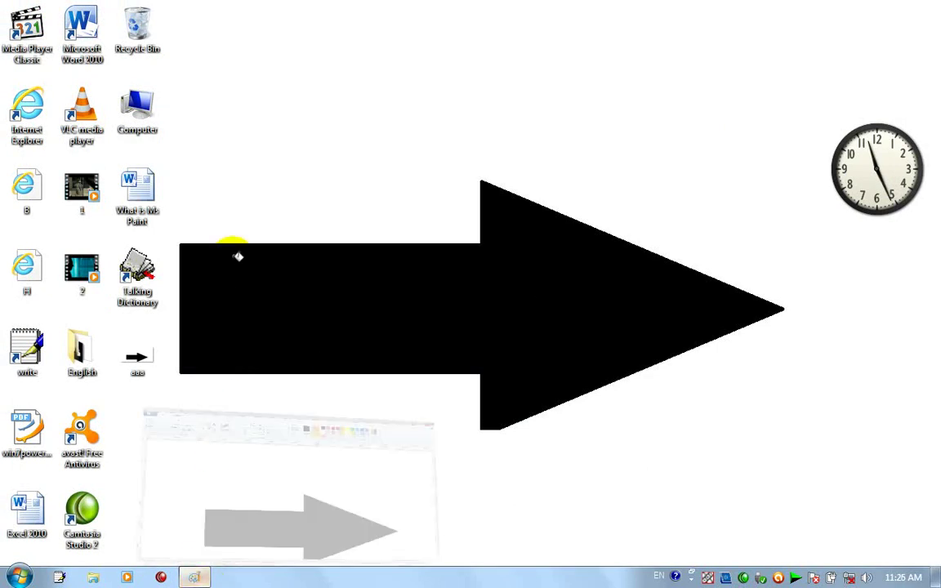
- Set the picture as a Center desktop background, check the desktop and return to Paint
click(21, 26)
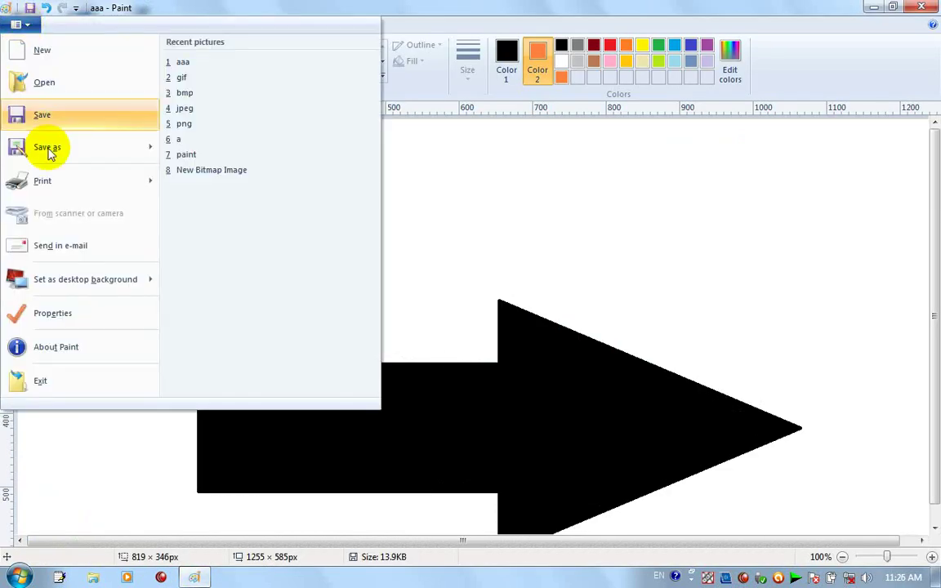
click(136, 287)
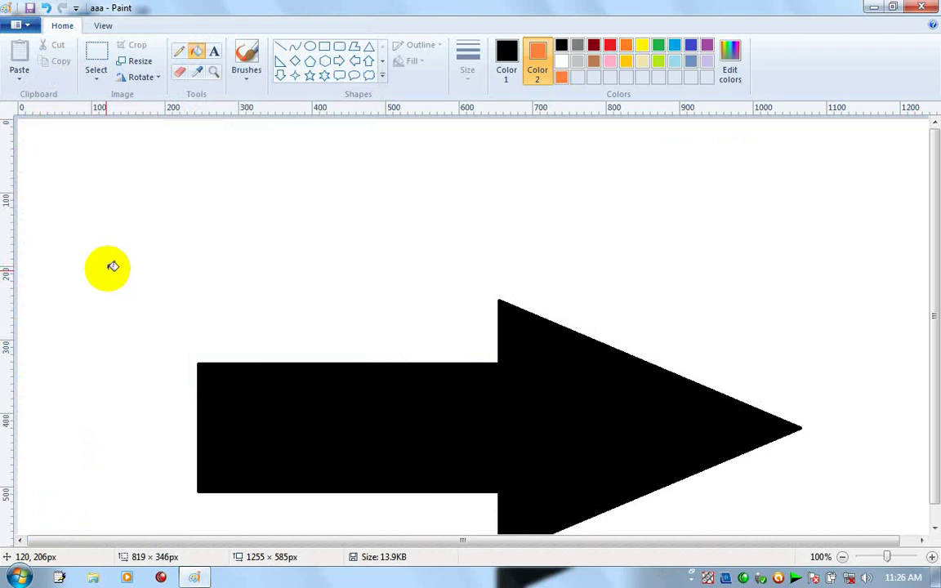
click(20, 24)
mouse_move(151, 284)
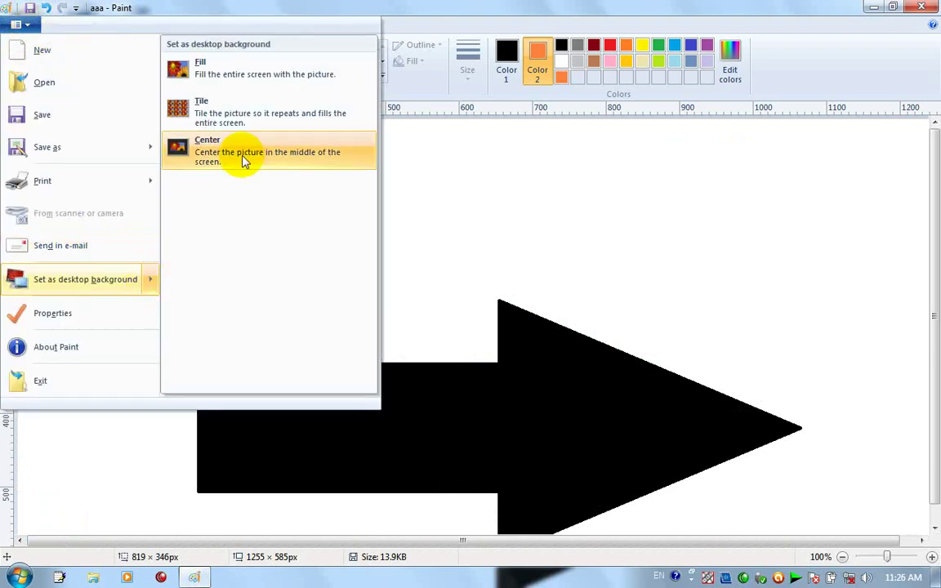
click(241, 159)
click(873, 7)
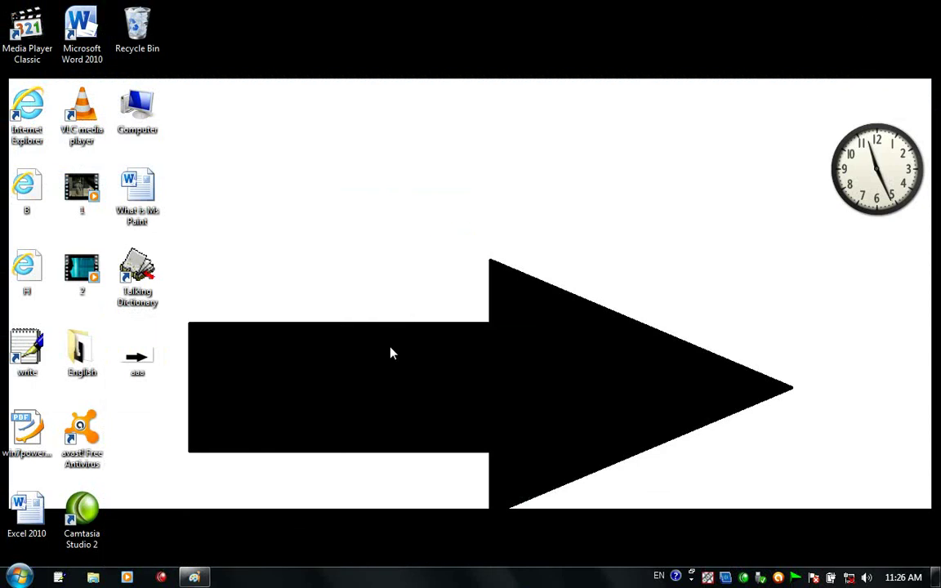
click(186, 578)
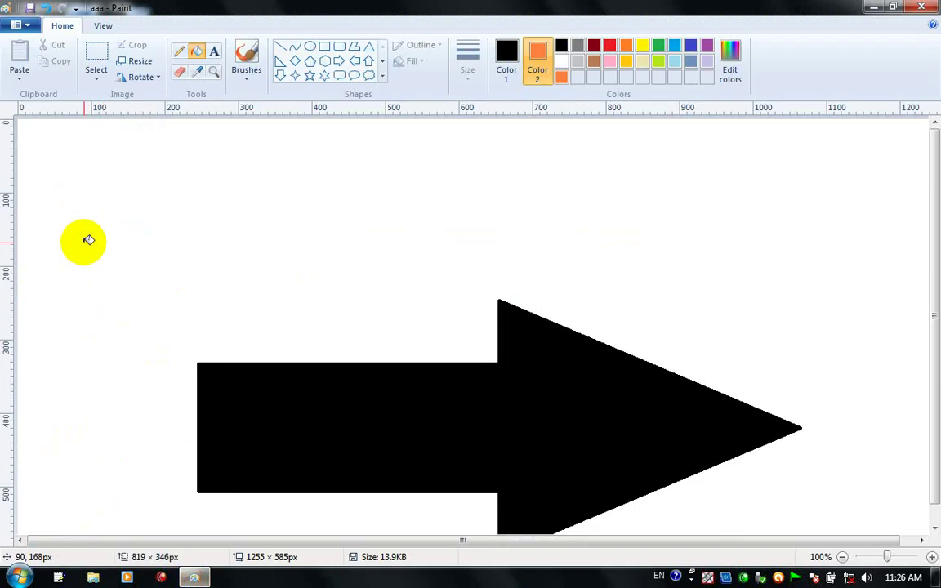
- Set the image's measurement units to inches in its properties
click(18, 24)
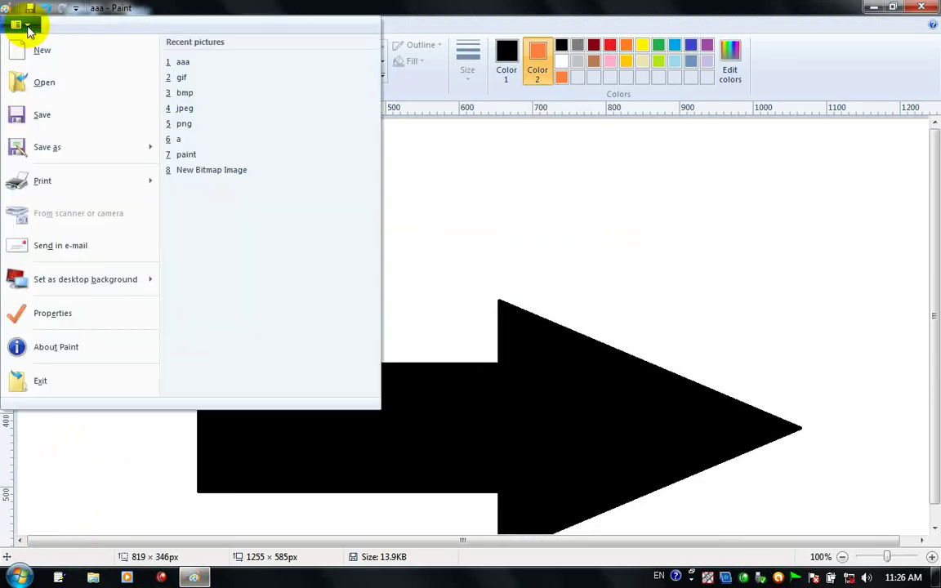
click(88, 314)
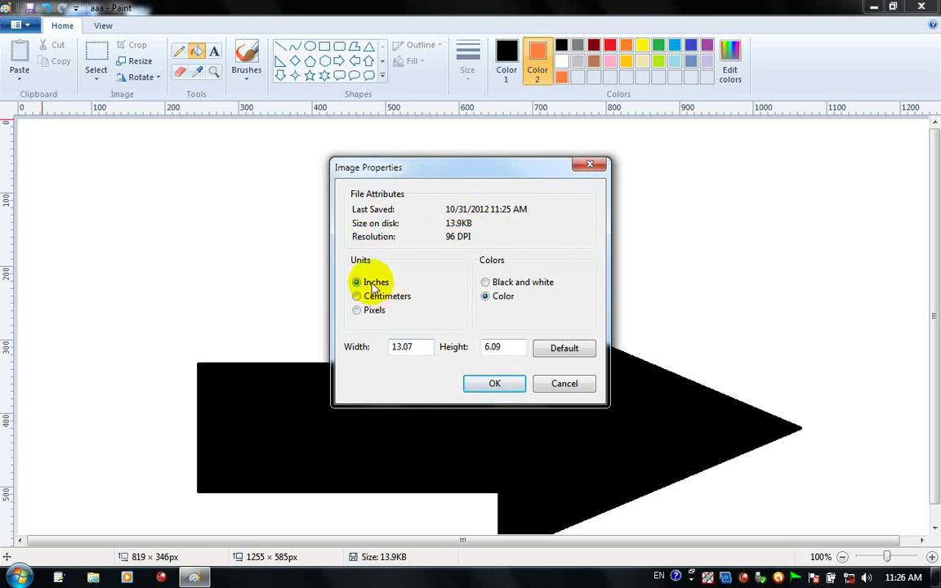
click(496, 386)
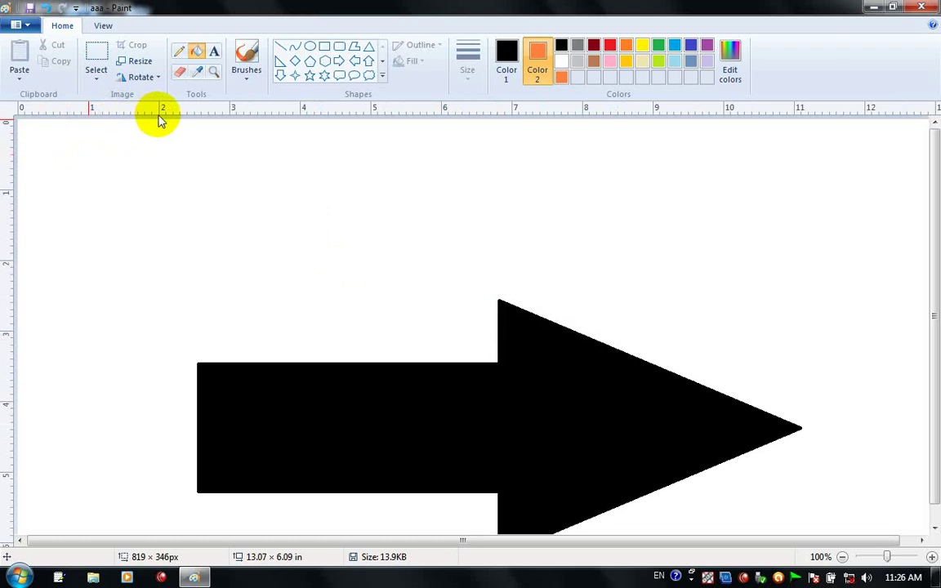
- Change the units in the image properties to centimeters
click(17, 24)
click(80, 314)
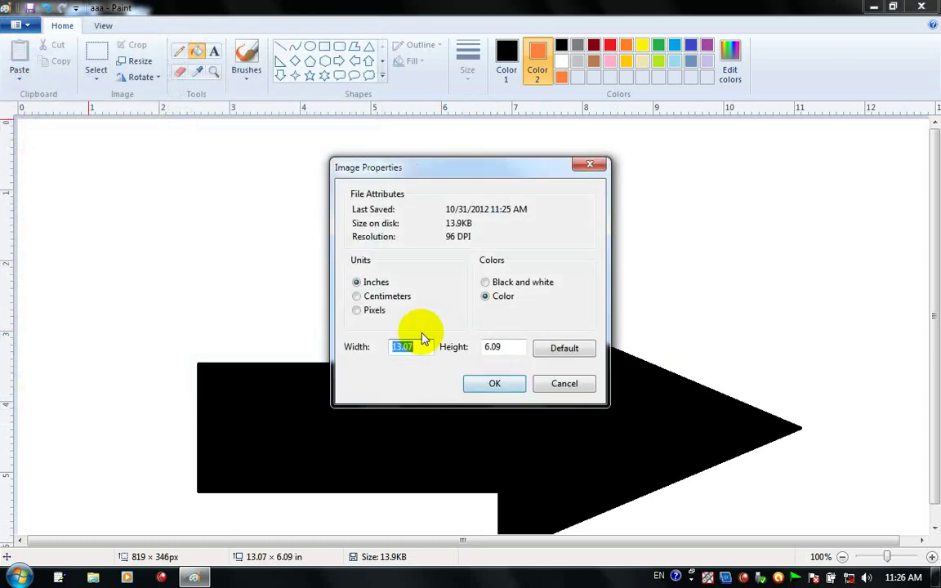
click(359, 295)
click(494, 383)
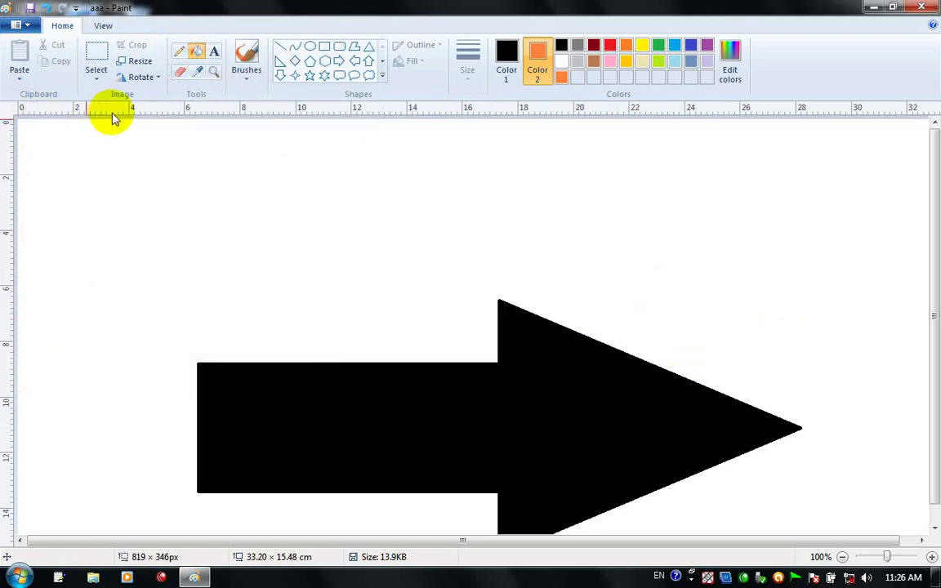
- Switch the units in the image properties to pixels
click(19, 23)
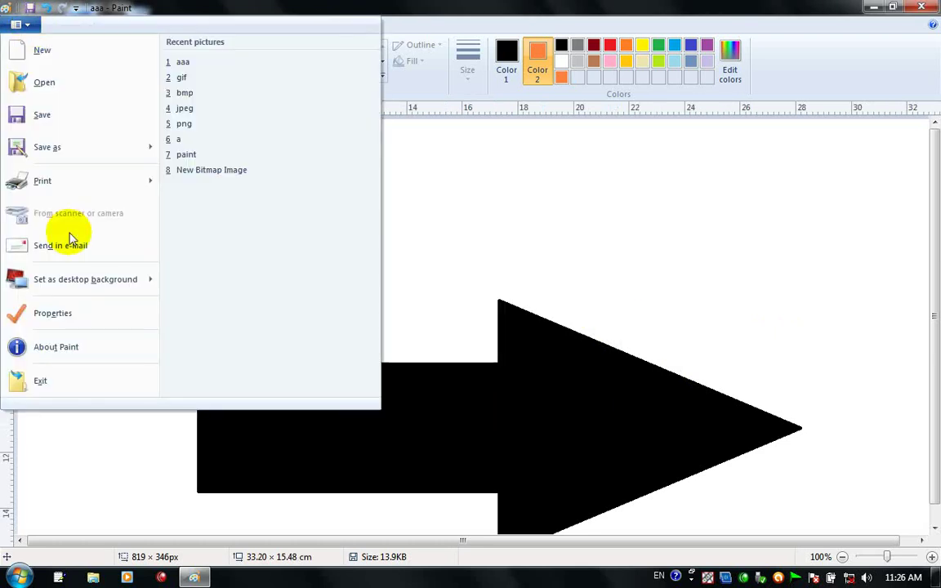
click(115, 315)
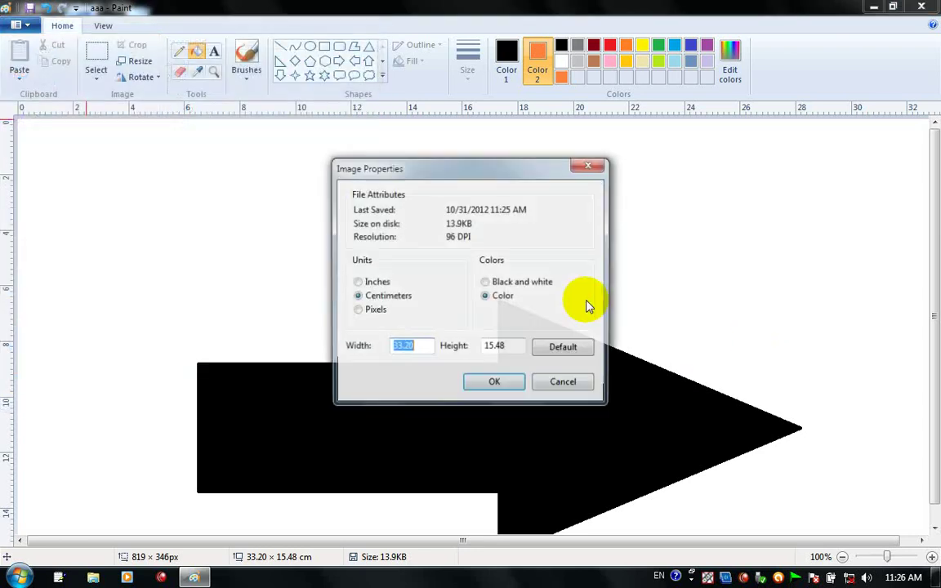
click(372, 311)
click(502, 384)
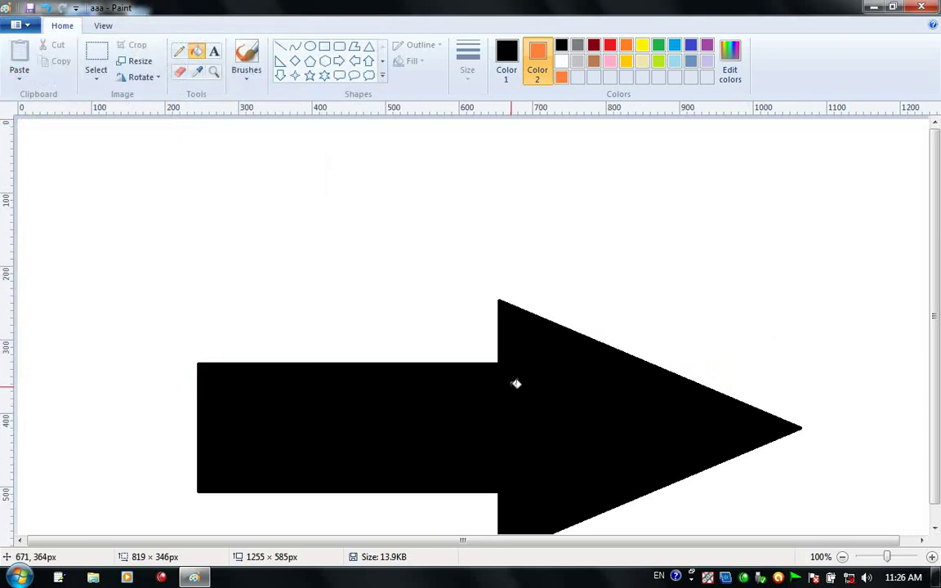
- Convert the picture's colors to black and white in the image properties and accept the conversion
click(23, 23)
click(115, 315)
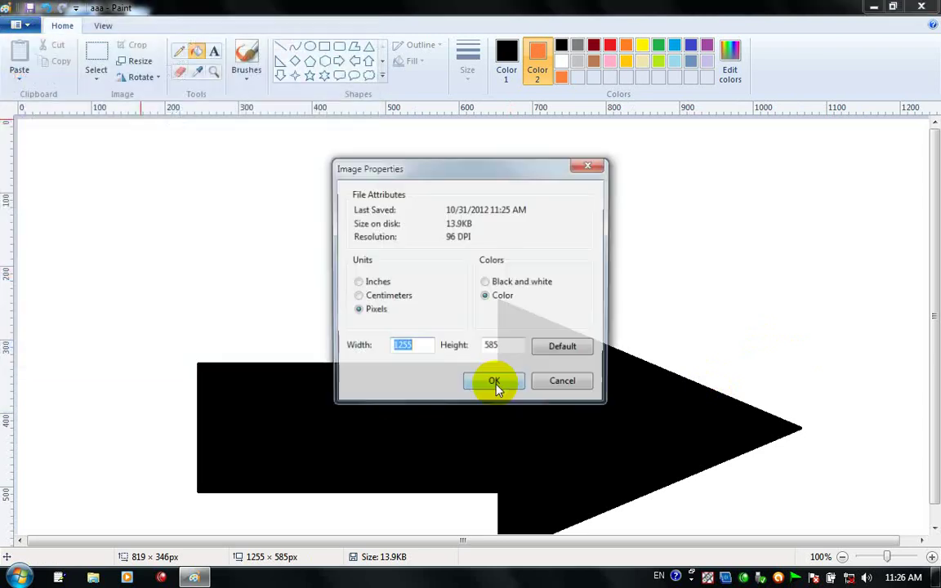
click(486, 283)
click(495, 383)
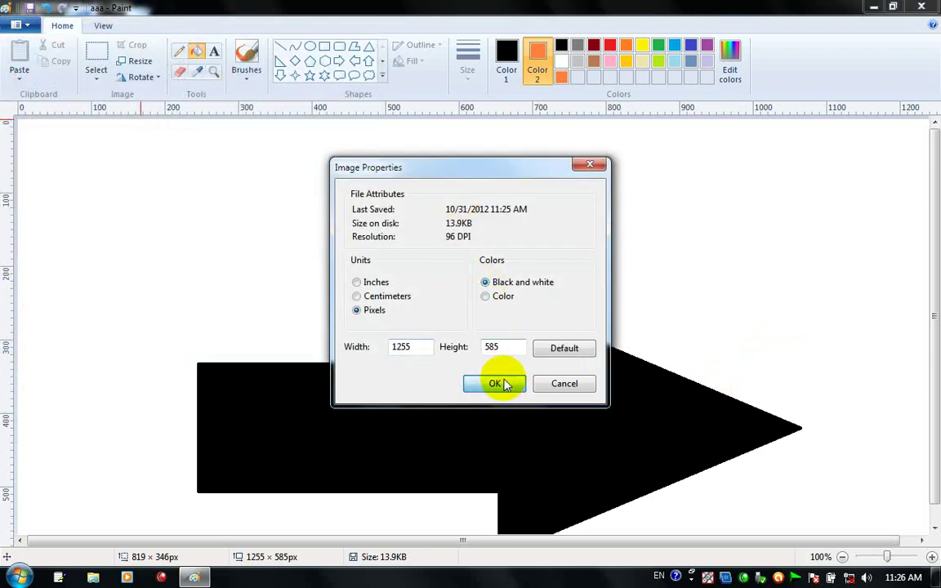
click(533, 326)
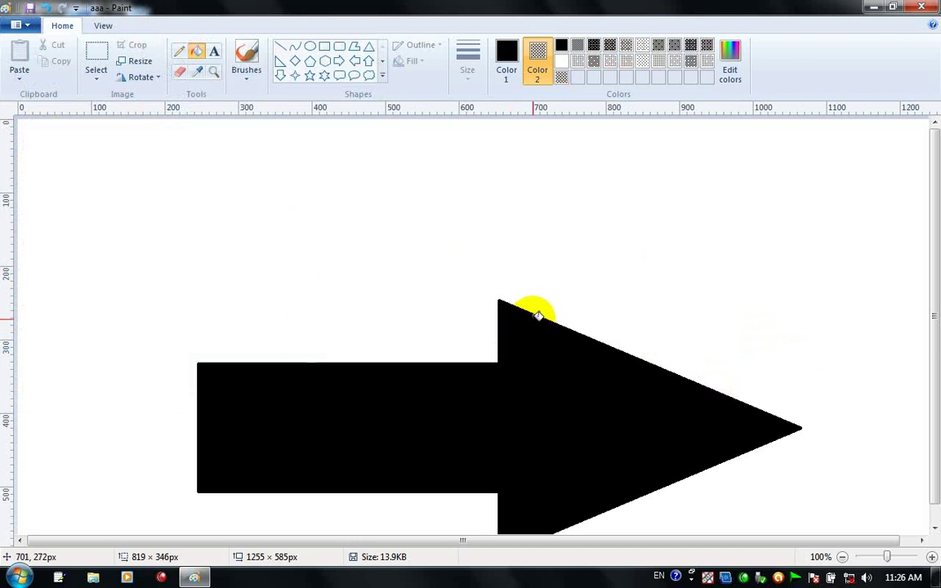
- Set the image properties to Color, restore the default canvas size, and choose inches as the units
click(20, 26)
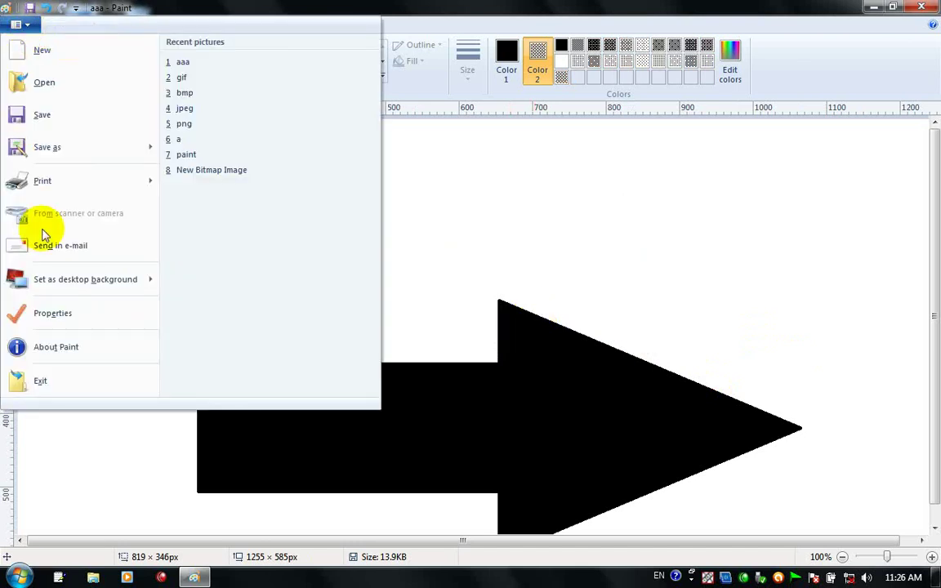
click(79, 327)
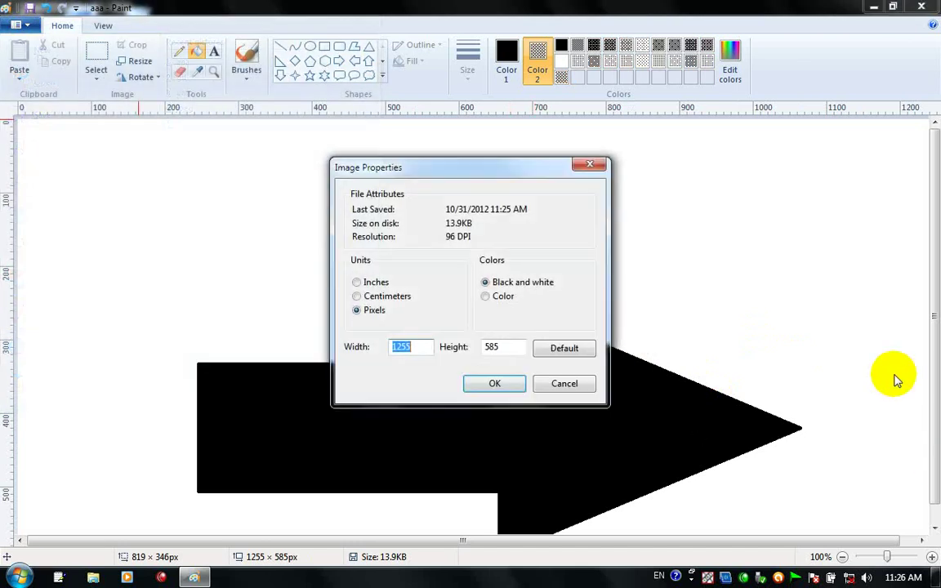
click(495, 301)
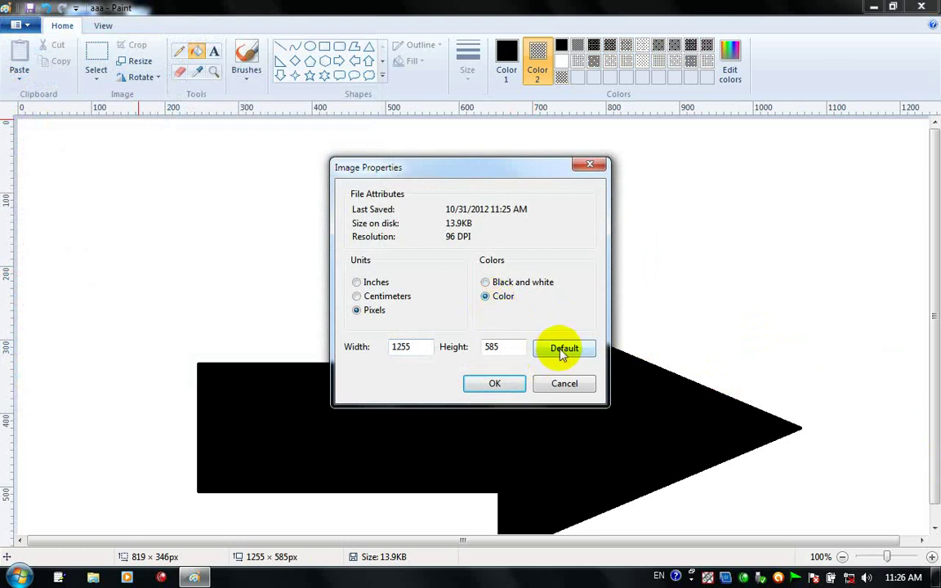
click(561, 351)
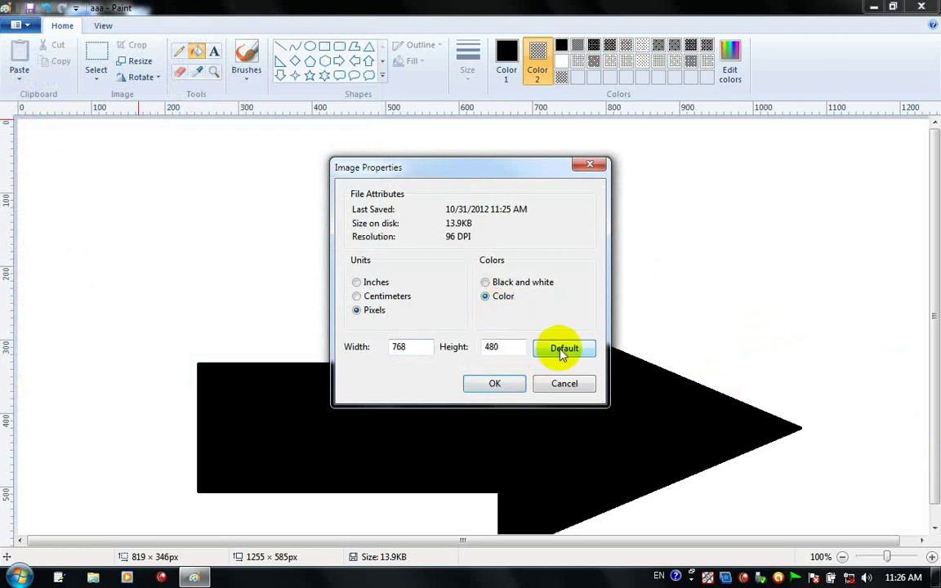
click(357, 281)
click(503, 390)
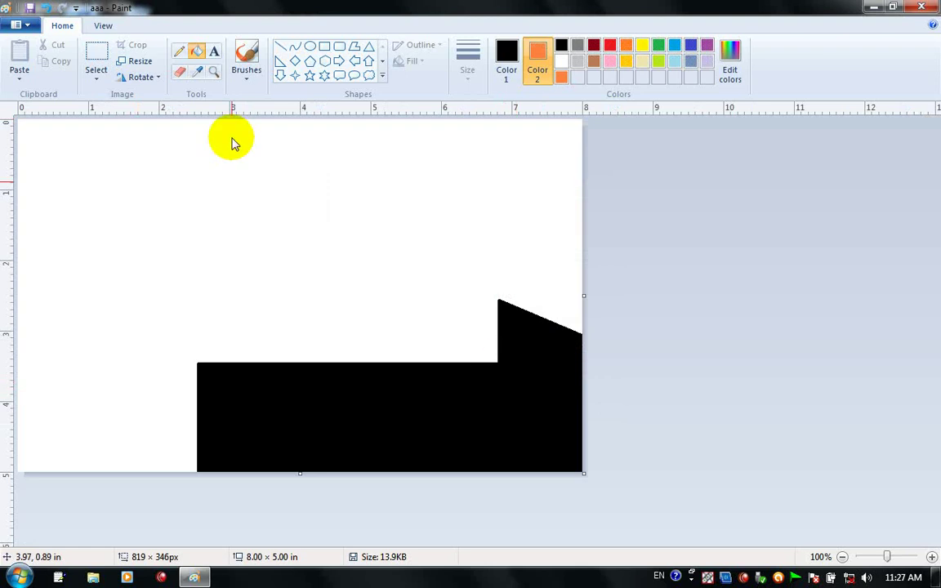
- View the About Paint information and the list of recent pictures
click(27, 28)
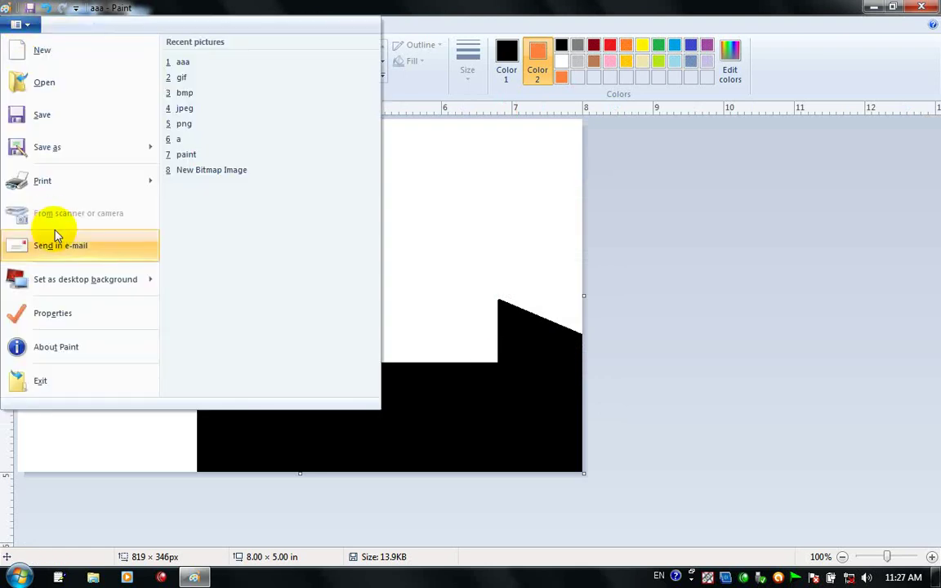
click(75, 350)
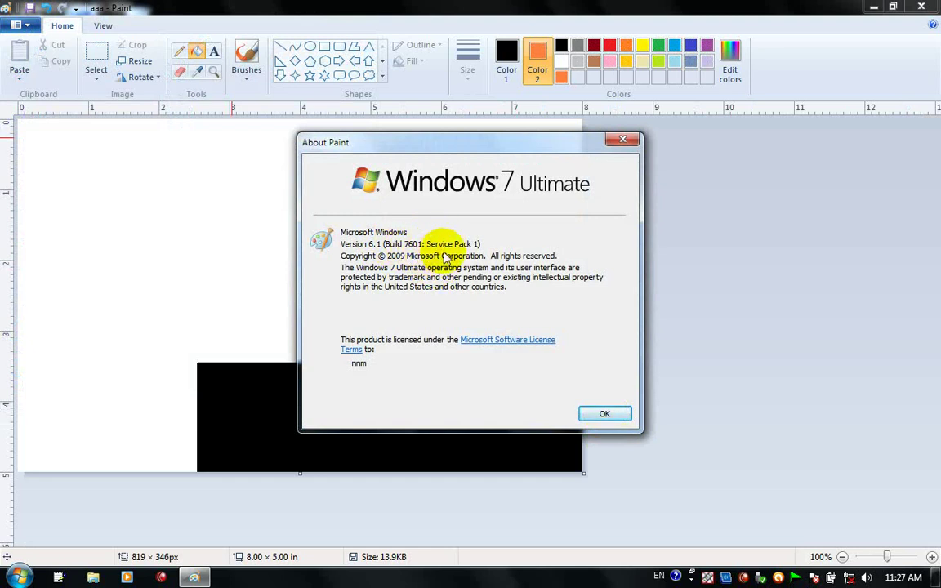
click(596, 412)
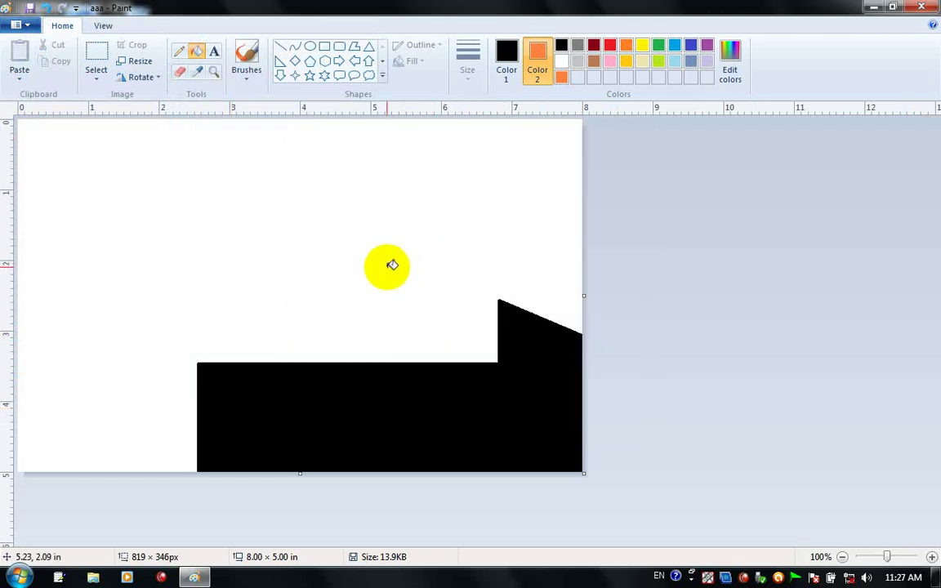
click(20, 24)
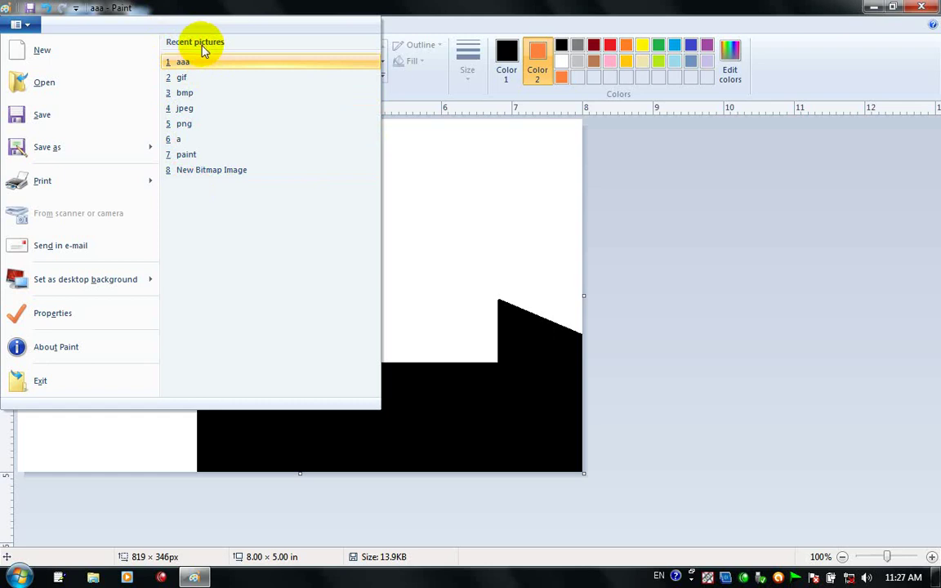
click(503, 266)
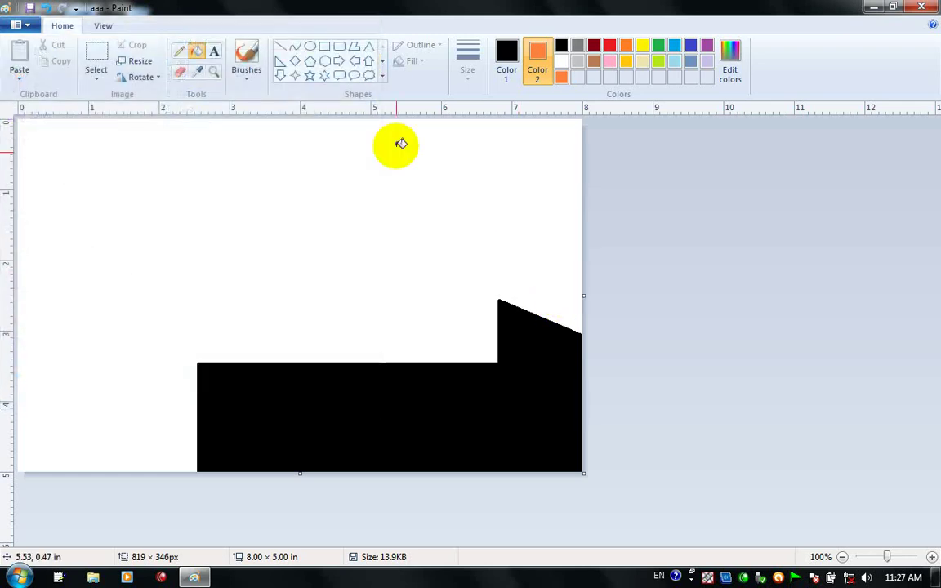
- Add New, Open, Print, Print preview and Send in e-mail to the Quick Access Toolbar
click(75, 9)
click(86, 49)
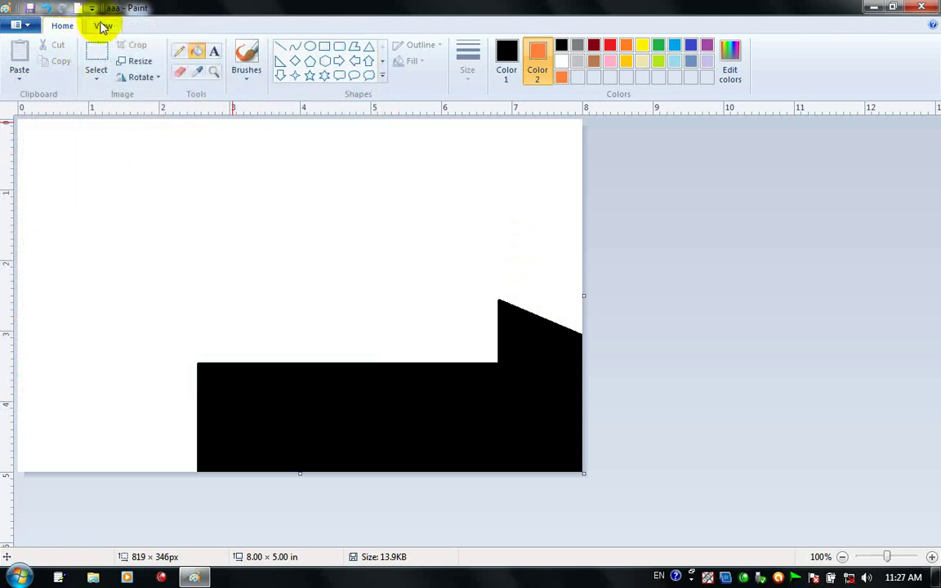
click(92, 9)
click(99, 59)
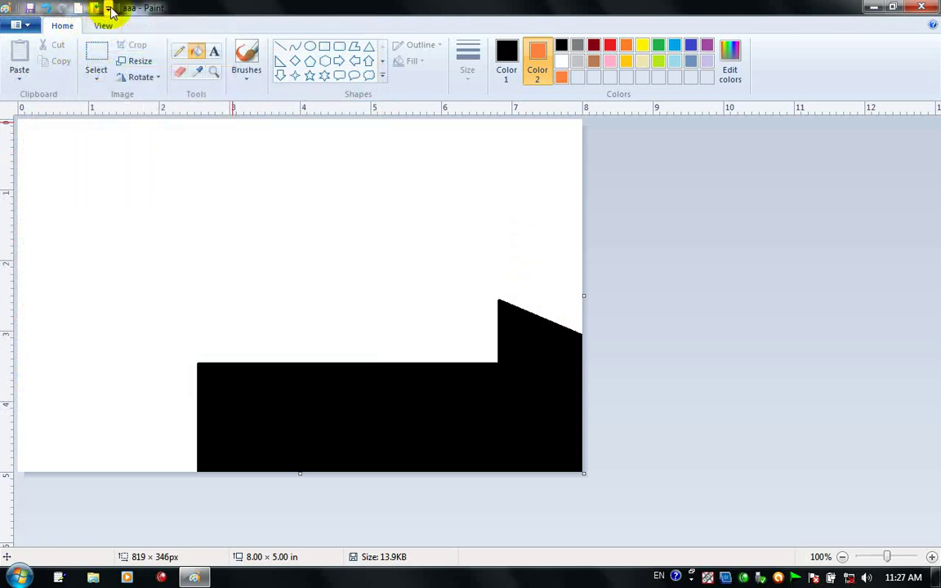
click(108, 9)
click(117, 90)
click(124, 9)
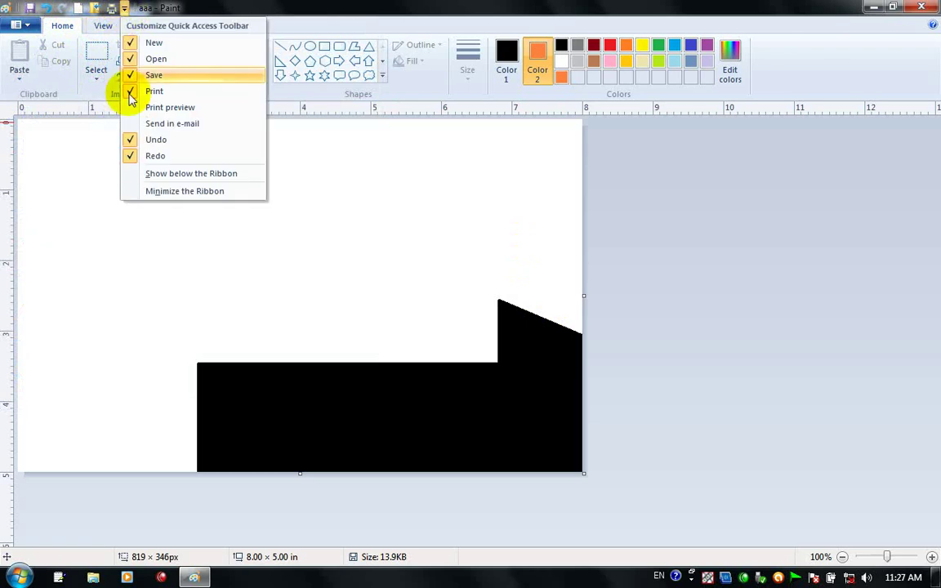
click(121, 105)
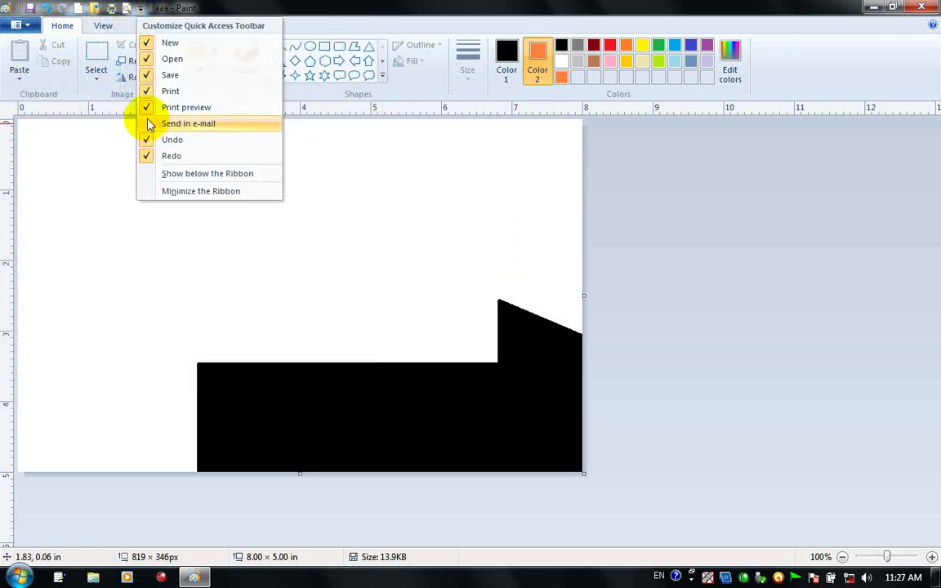
click(148, 126)
click(156, 8)
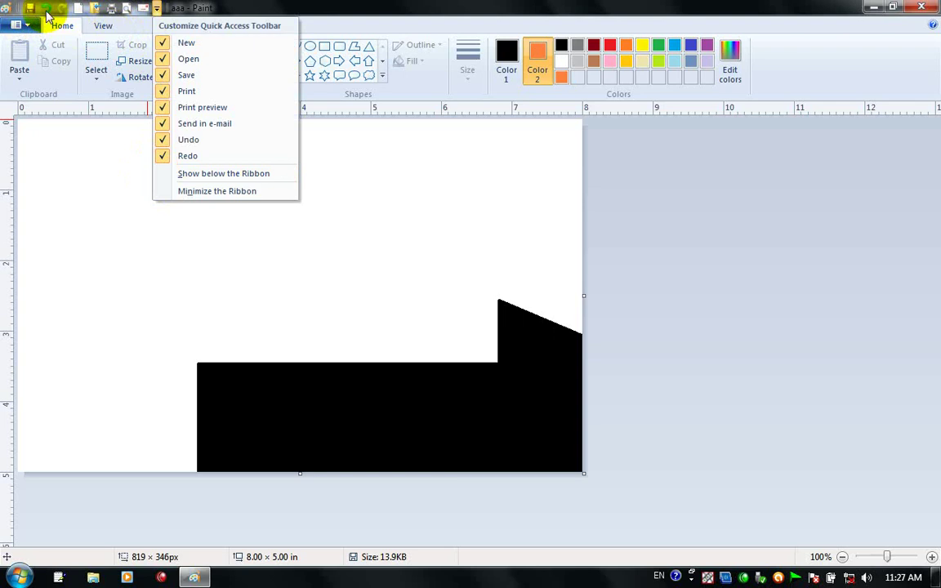
click(42, 161)
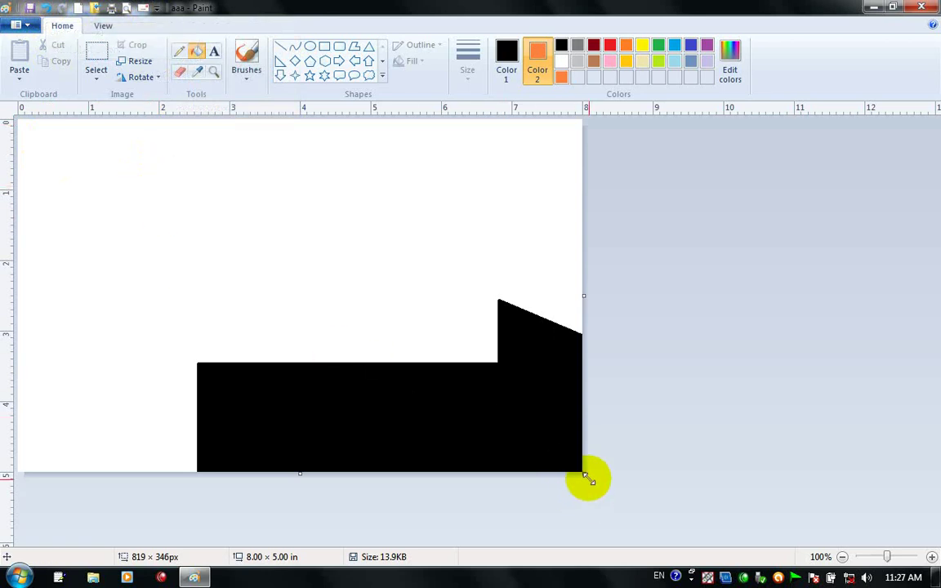
- Enlarge the canvas to about 13.02 × 6.03 in, trying undo and redo on the enlargement
mouse_move(584, 473)
mouse_down()
mouse_move(651, 504)
mouse_move(939, 585)
mouse_move(929, 529)
mouse_move(930, 549)
mouse_up()
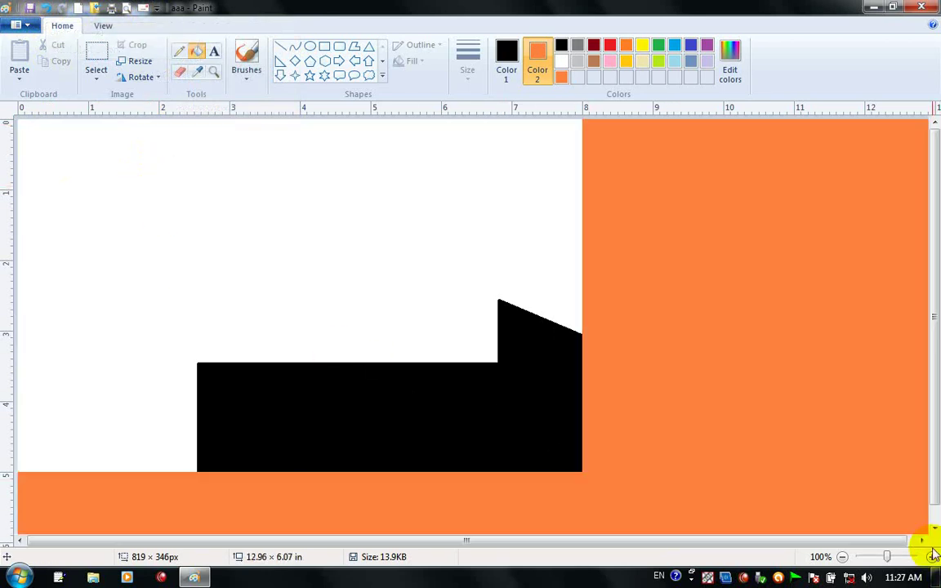
click(45, 8)
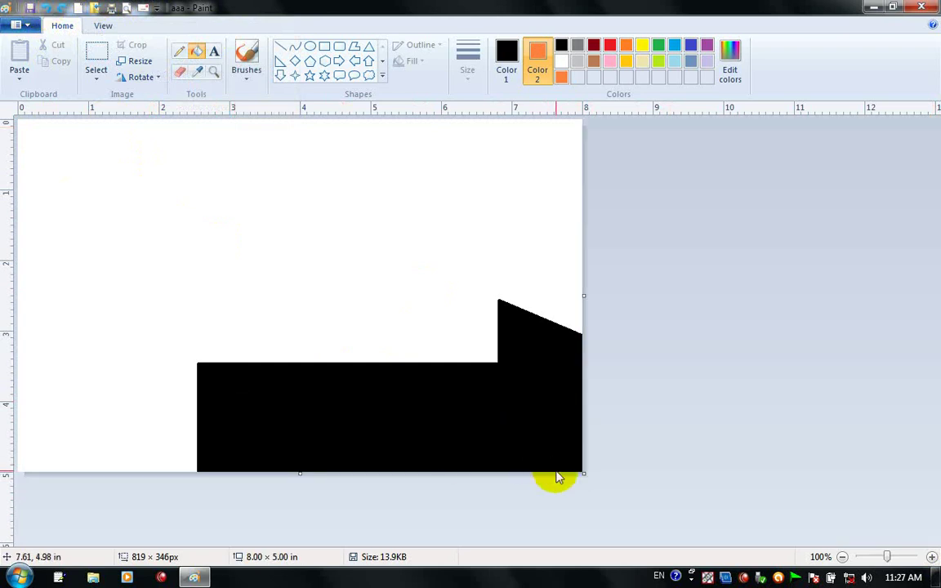
drag(584, 473, 929, 532)
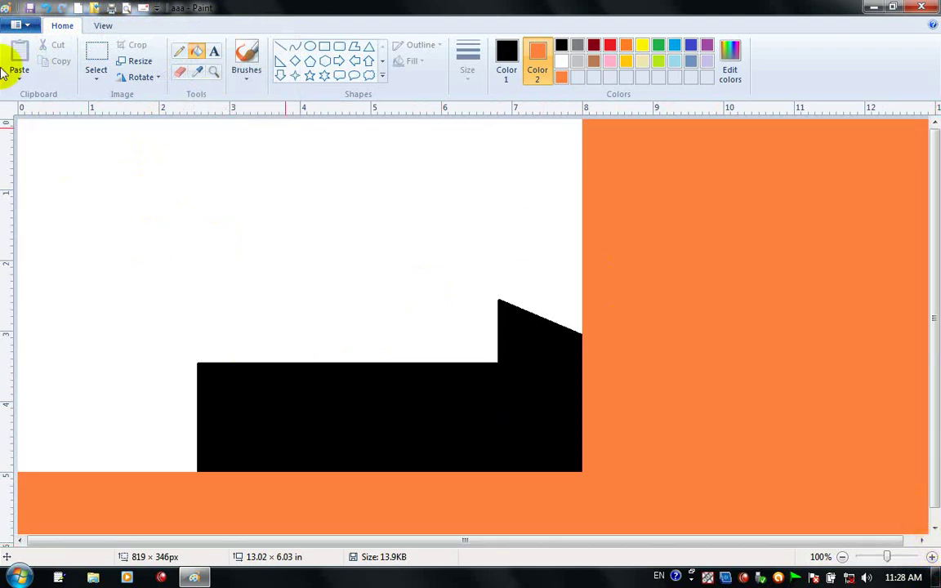
click(47, 8)
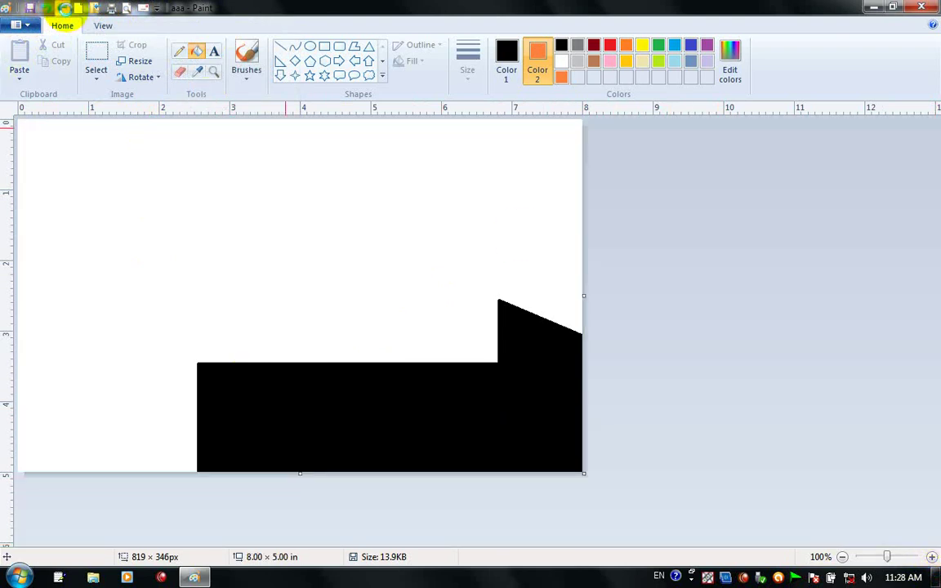
click(63, 10)
click(46, 10)
click(62, 10)
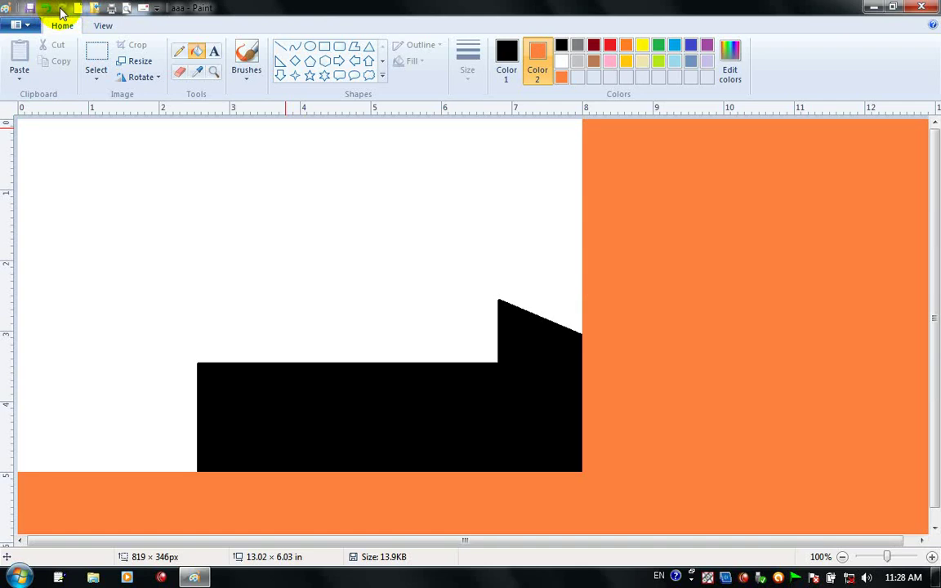
right_click(742, 578)
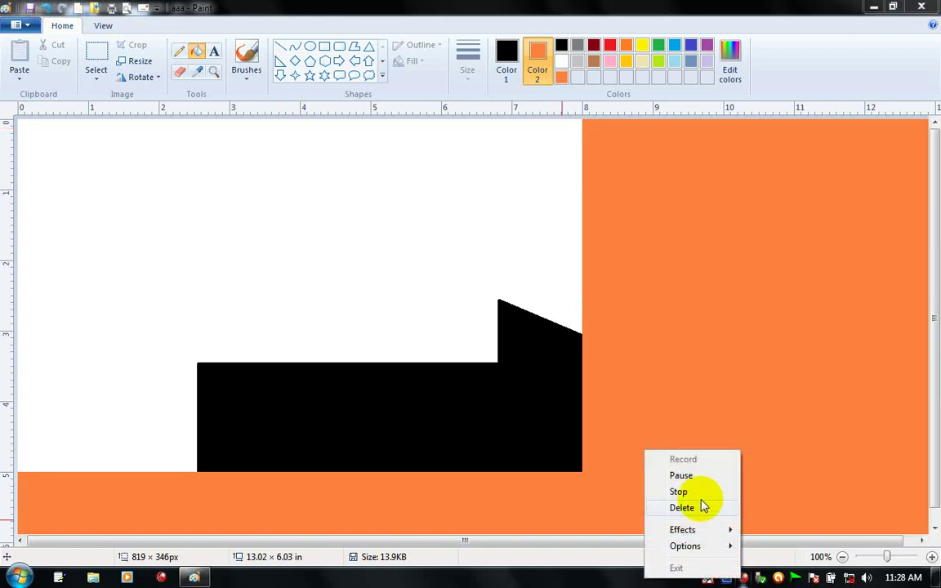
click(696, 475)
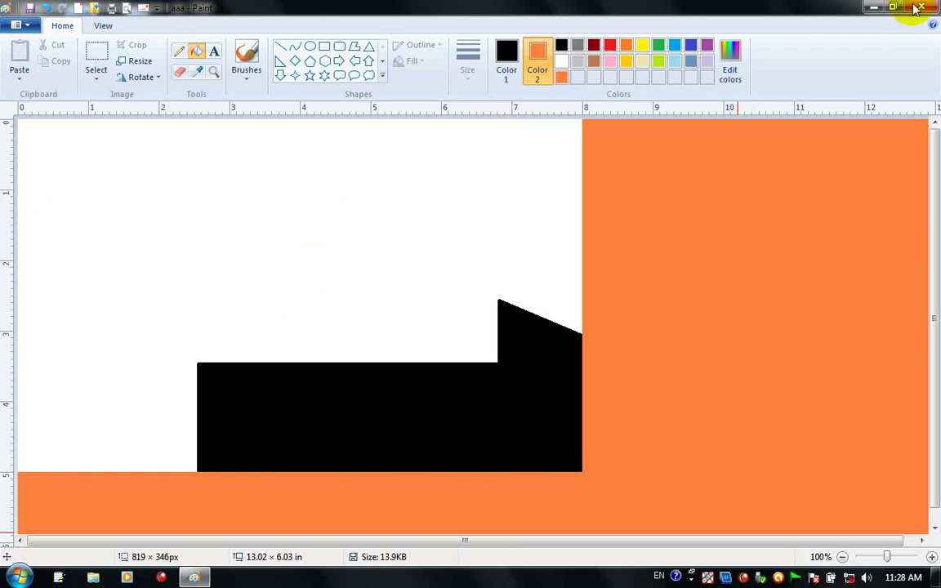
- Check the picture in print preview and return to the drawing
key(alt+f)
key(p)
key(v)
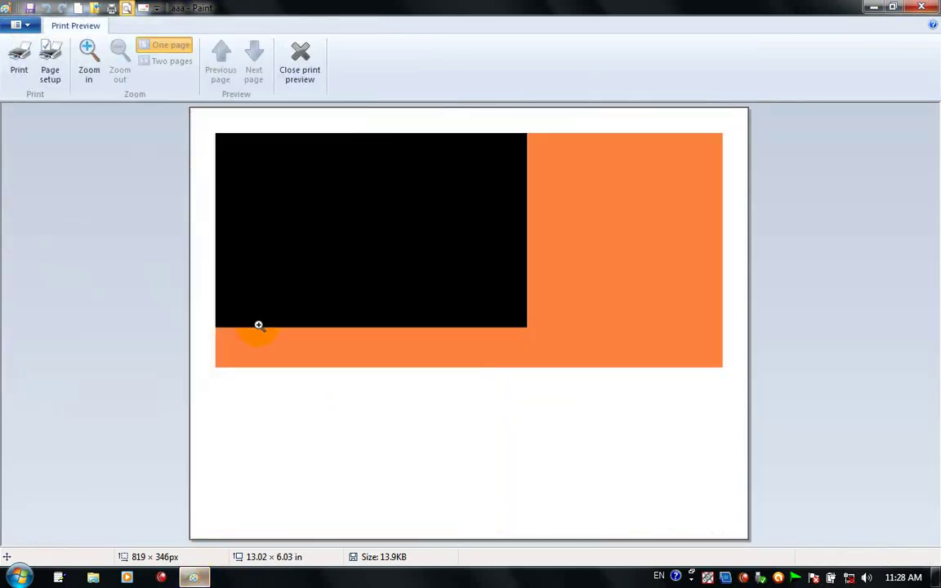
click(290, 76)
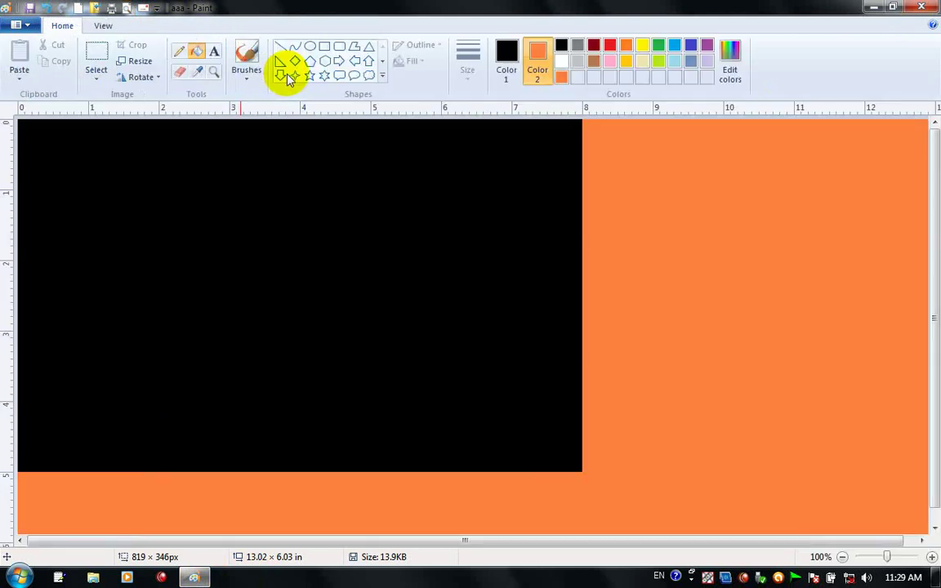
- From print preview, set the page setup's paper size to A4 and keep the paper source on Automatically Select
click(128, 7)
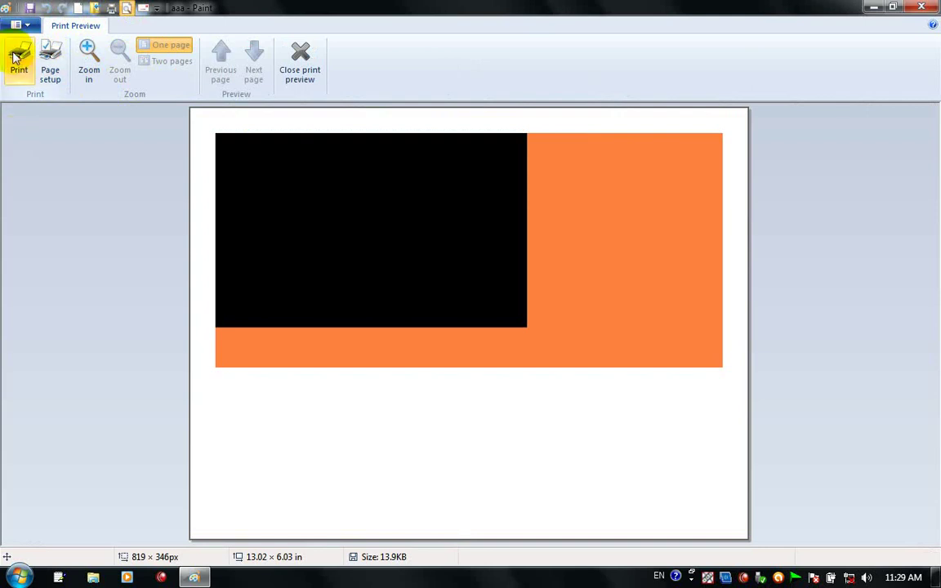
click(45, 69)
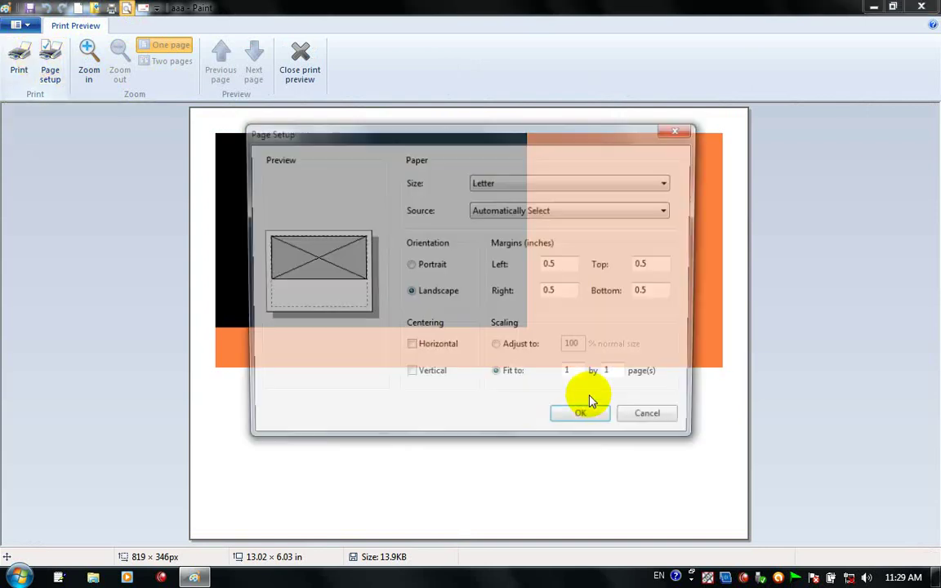
click(493, 181)
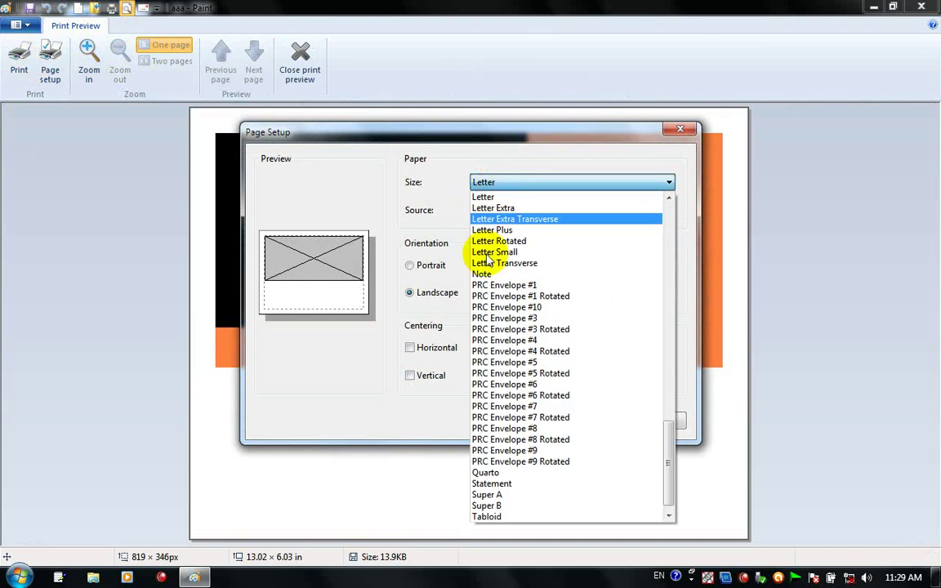
scroll(522, 298, up, 1)
scroll(523, 298, up, 18)
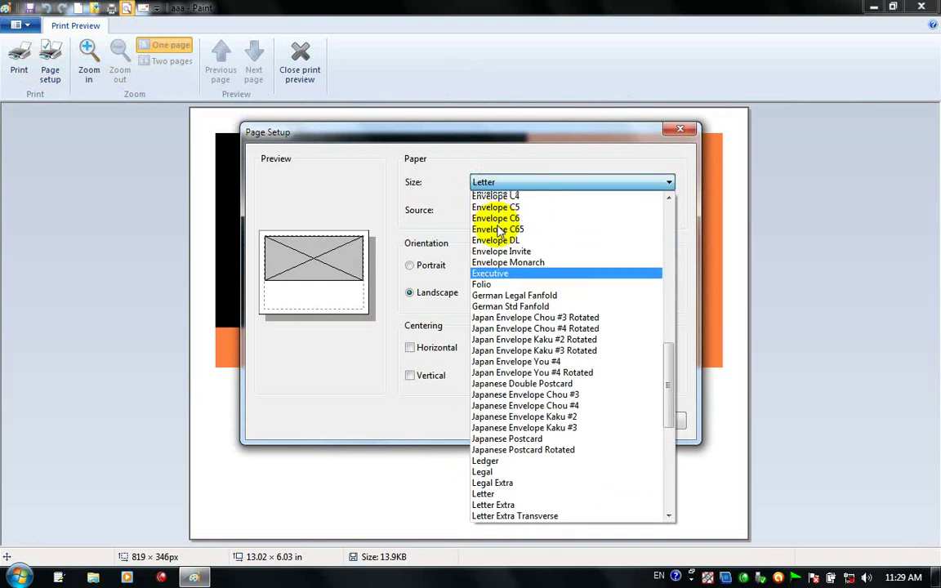
scroll(493, 249, up, 8)
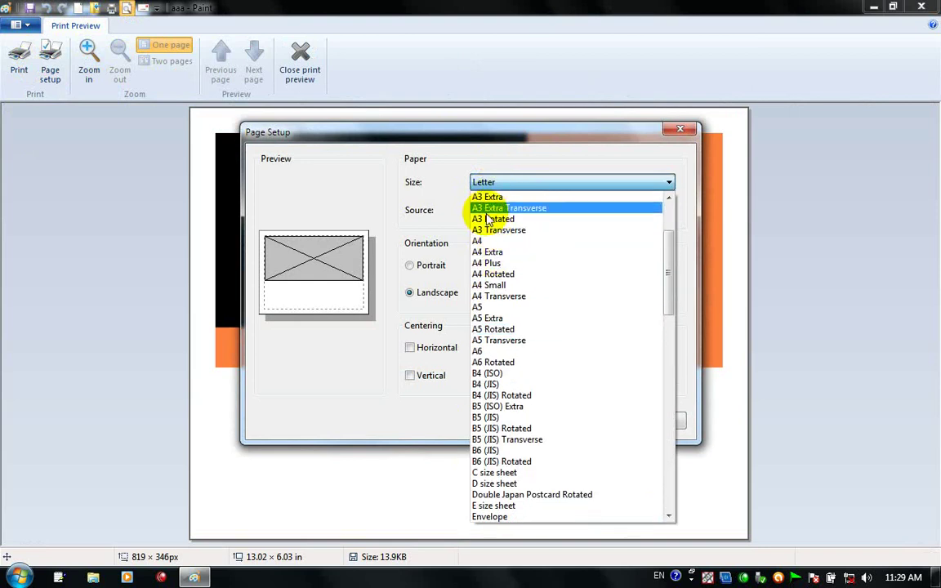
click(489, 239)
click(489, 210)
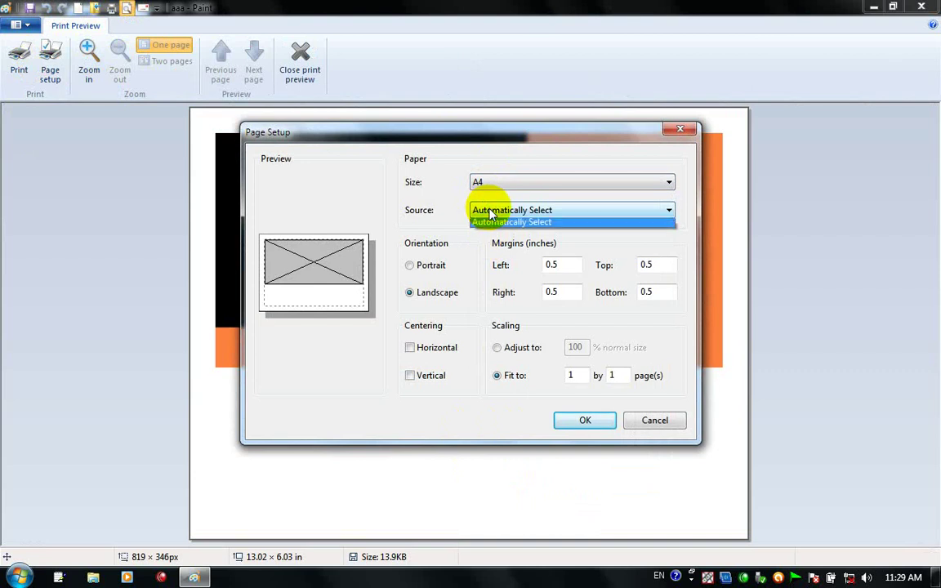
click(488, 212)
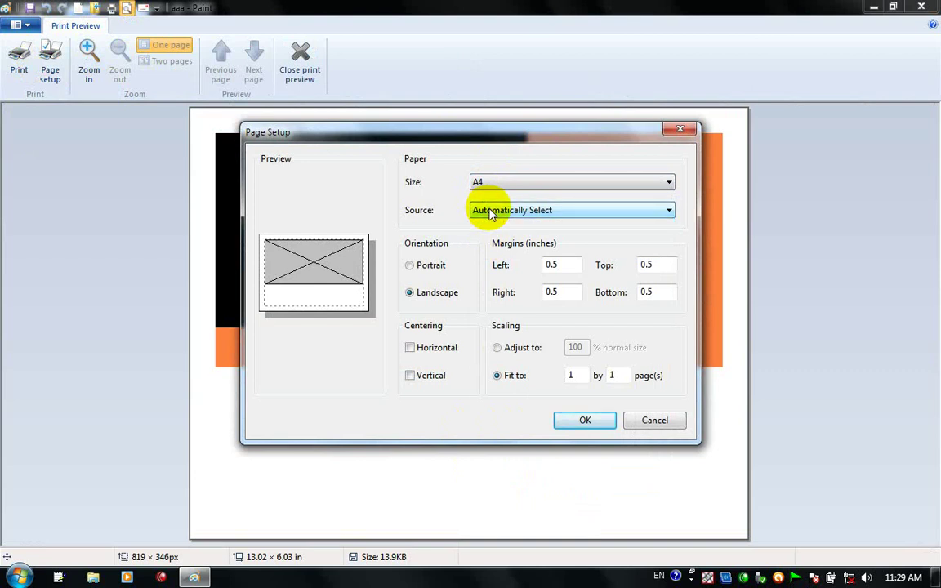
- Compare the portrait and landscape page orientations in the page setup, ending on landscape
click(430, 265)
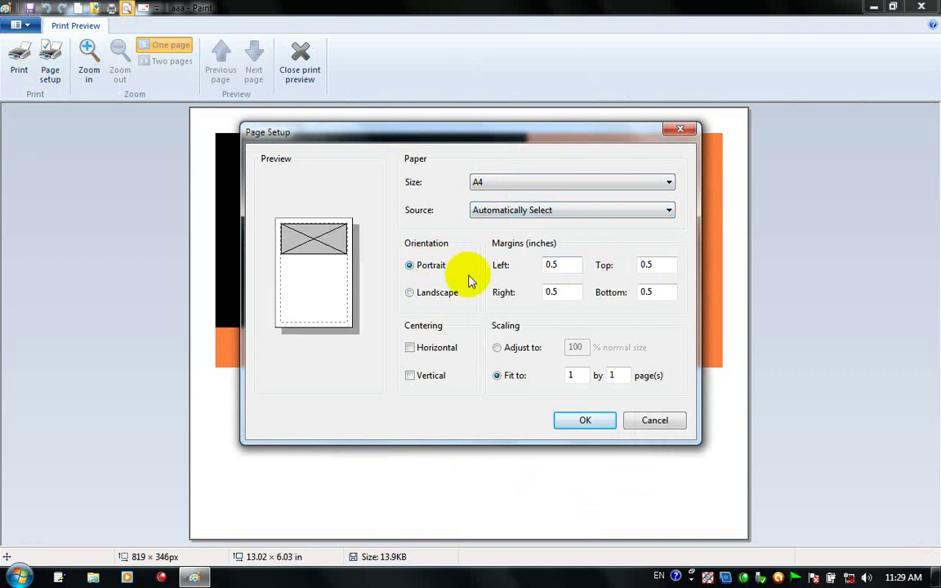
click(423, 294)
click(431, 266)
click(428, 296)
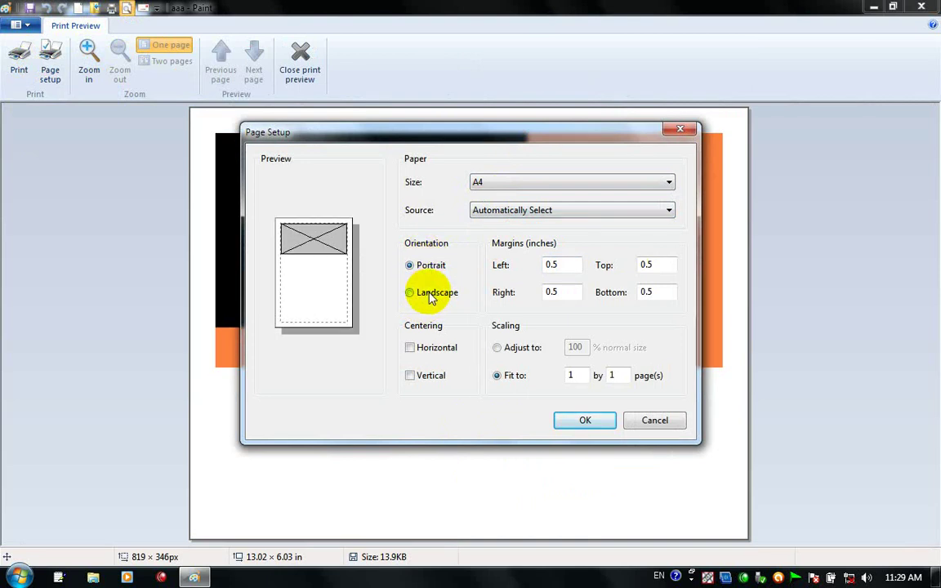
click(430, 295)
click(426, 267)
click(420, 294)
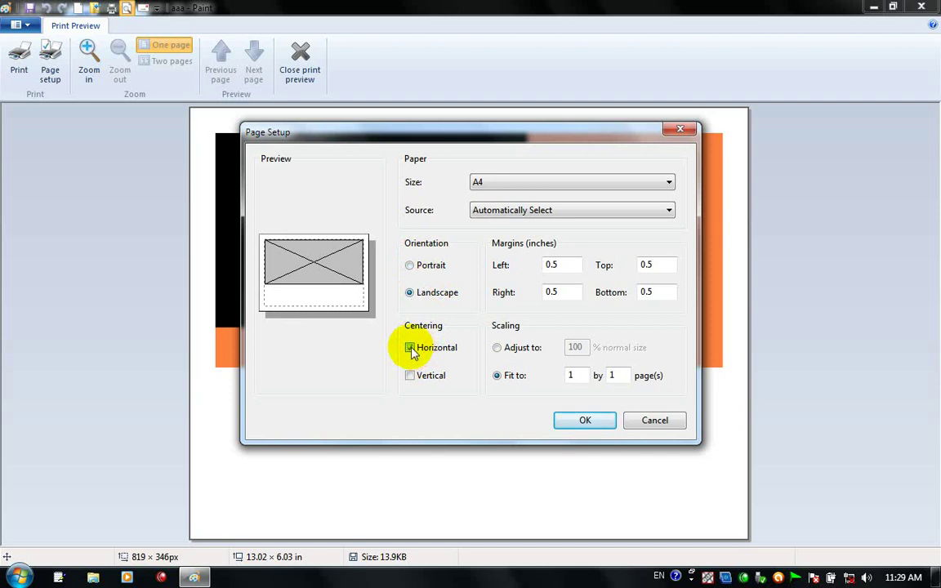
- Center the picture vertically on the page, scale it to 30% of normal size and apply the page setup
click(415, 379)
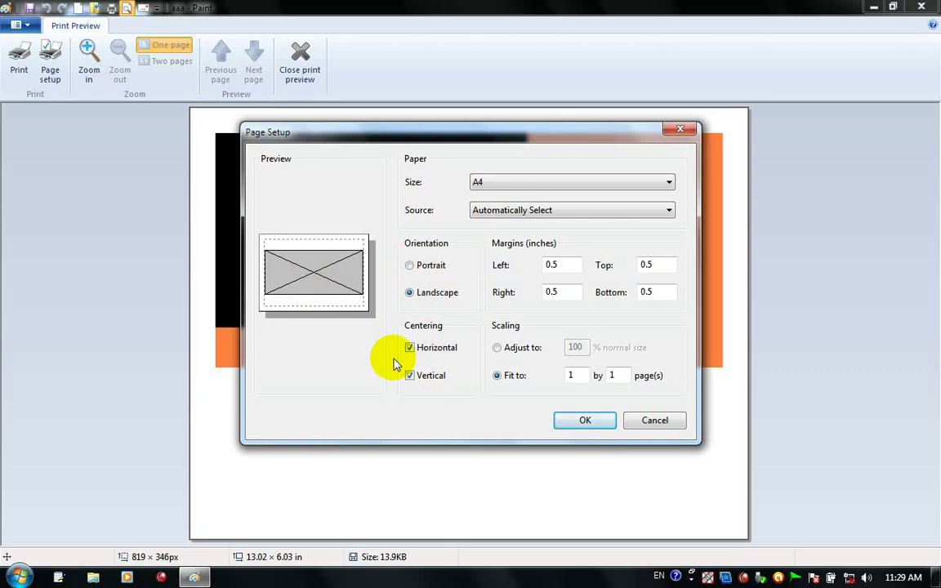
click(497, 347)
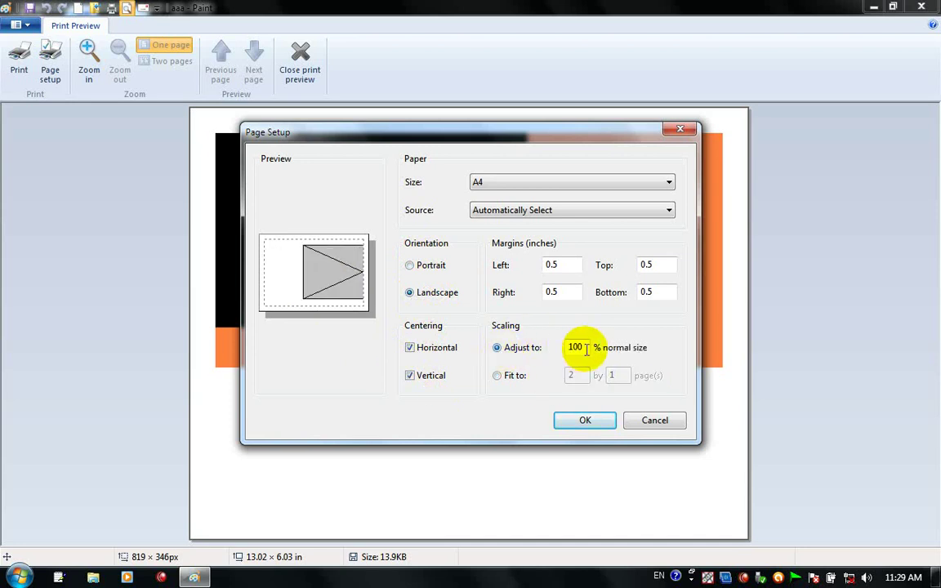
double_click(574, 350)
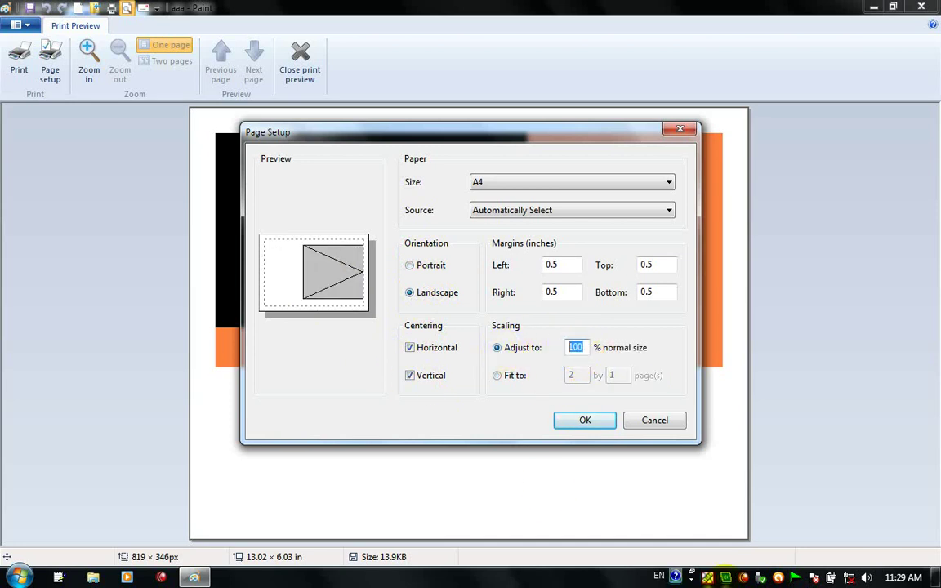
key(BackSpace)
text(30)
key(Return)
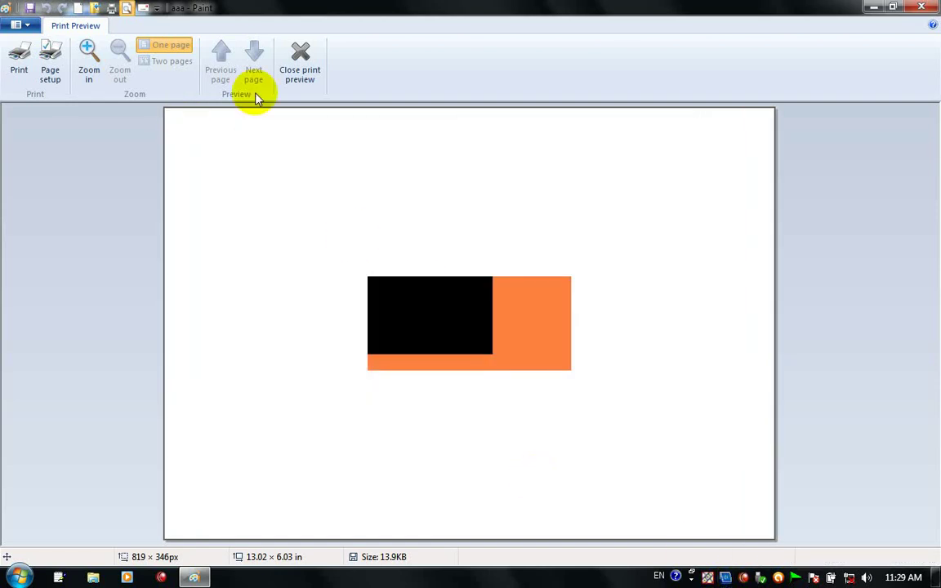
- Set the page setup's scaling to 100% of normal size and inspect the enlarged picture in the print preview
click(51, 72)
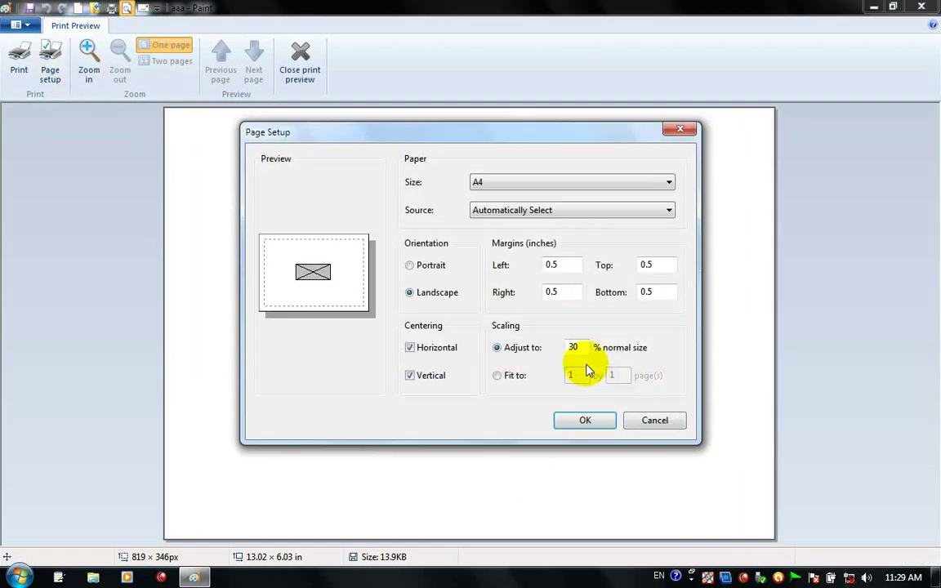
text(100)
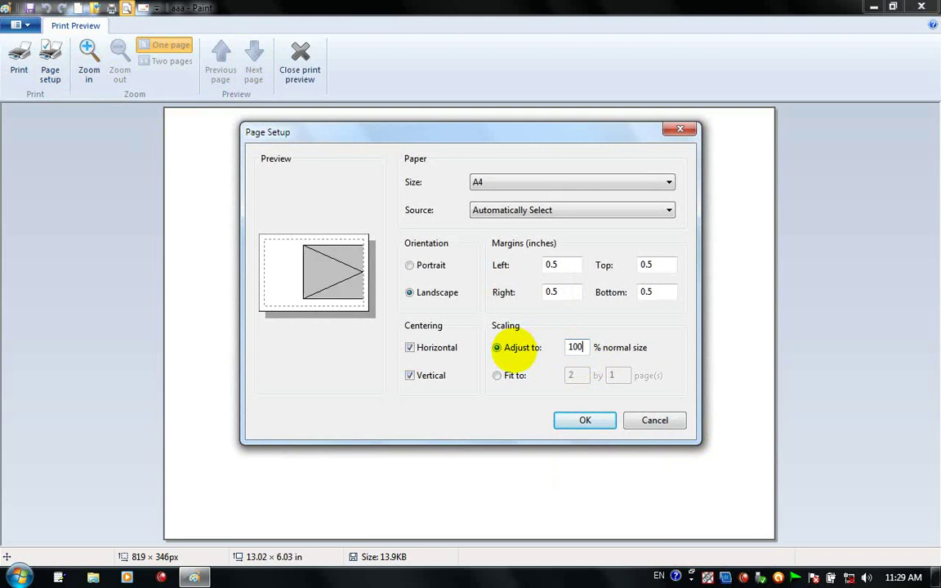
key(Return)
click(515, 351)
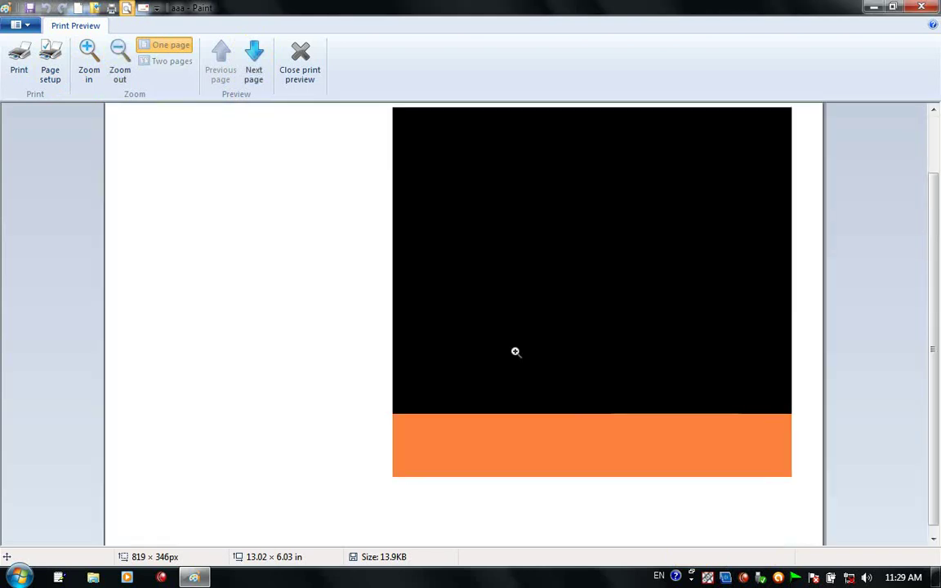
click(515, 351)
- Switch the page setup's scaling to fit the picture to 1 by 1 page and apply it
click(53, 75)
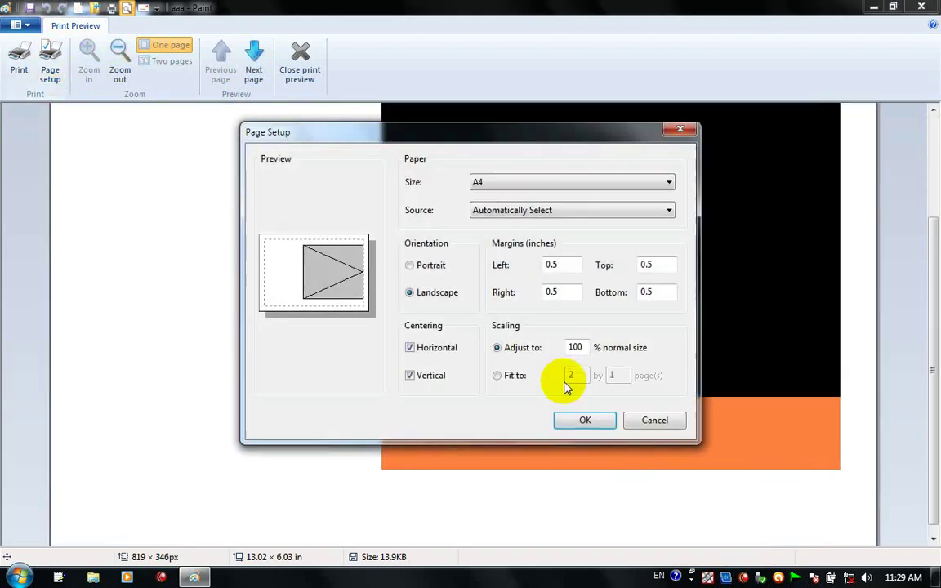
click(516, 376)
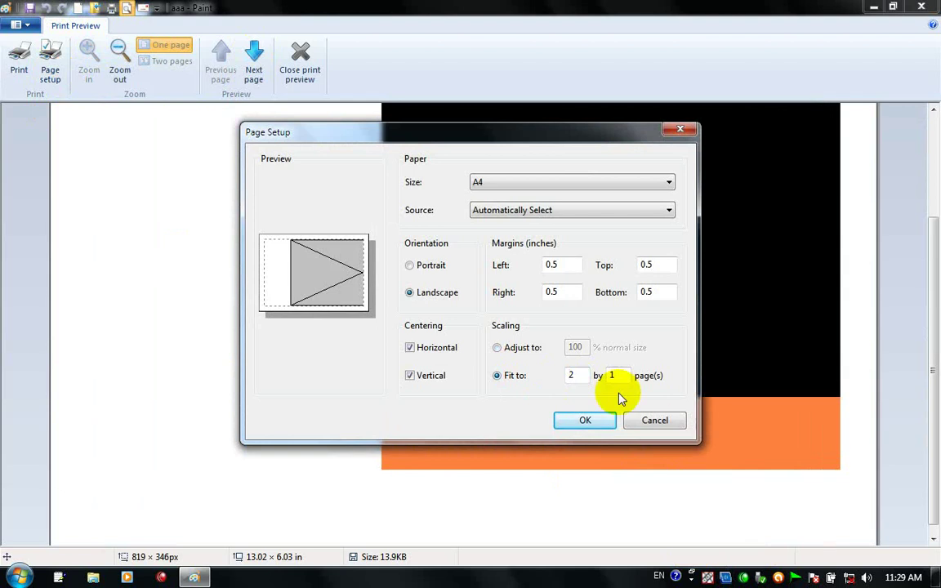
double_click(572, 375)
click(585, 421)
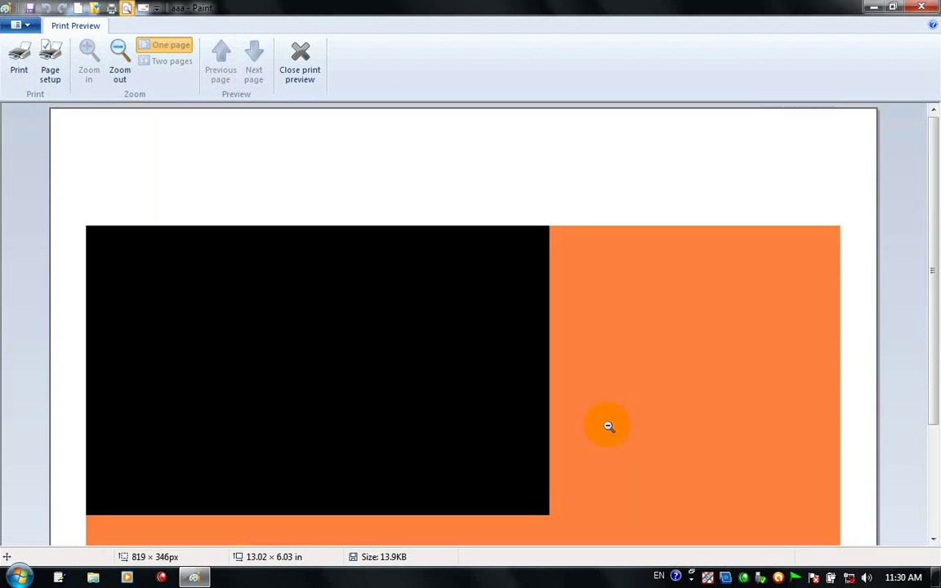
- Examine the page in print preview at different zoom levels
click(120, 53)
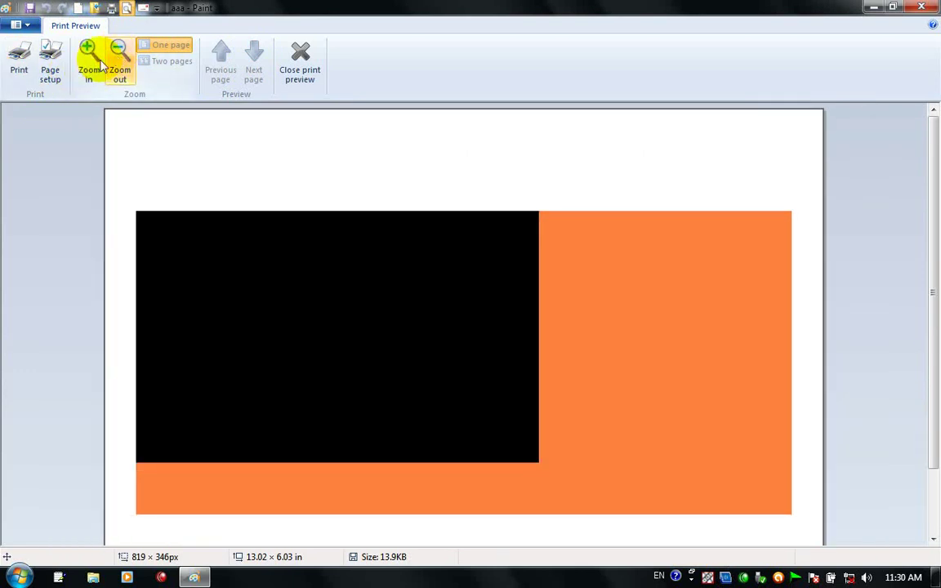
click(89, 52)
click(121, 57)
click(95, 69)
click(302, 259)
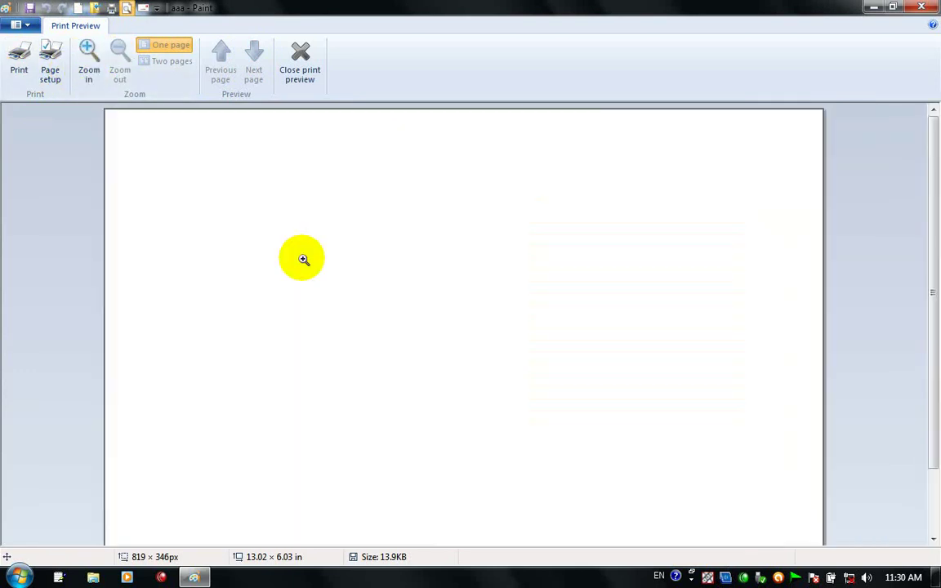
click(302, 258)
click(130, 88)
click(120, 65)
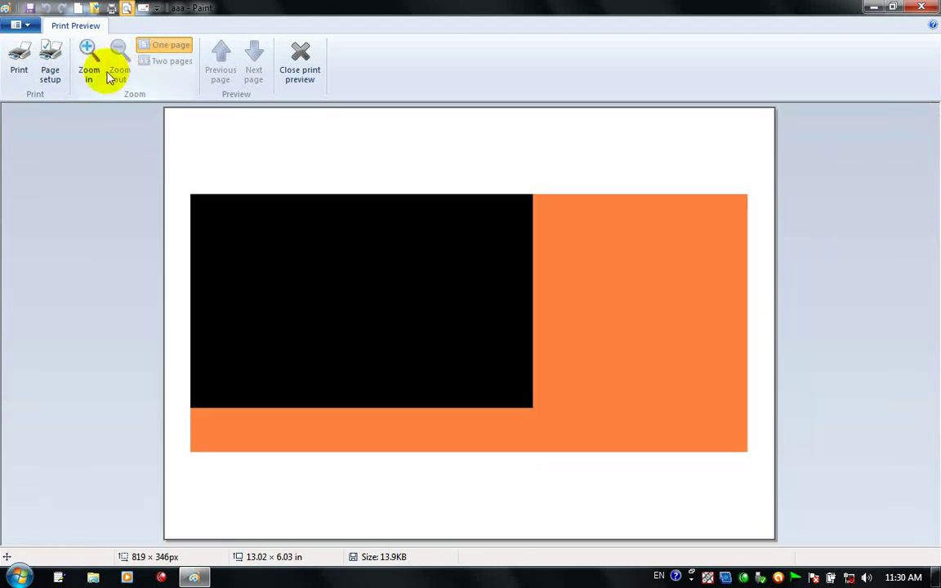
click(90, 65)
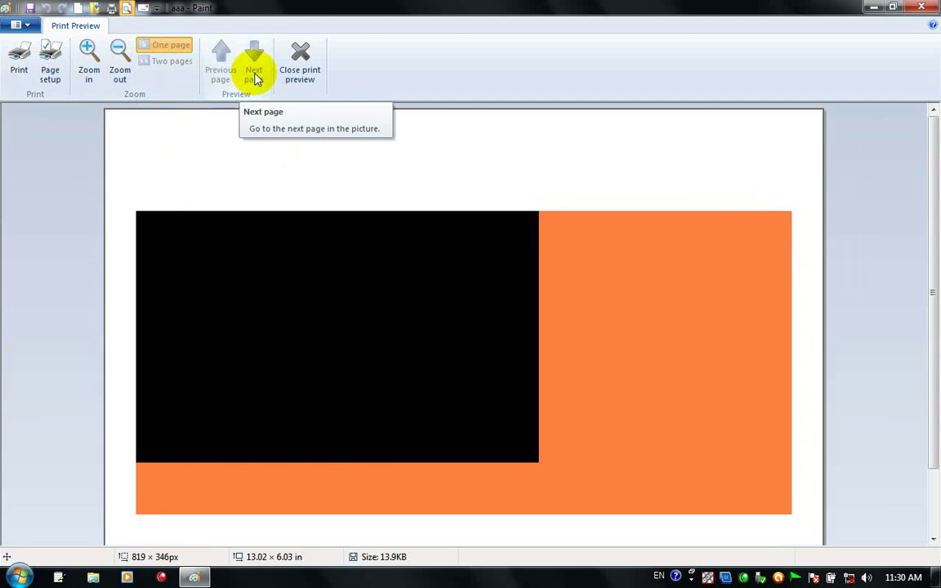
- Leave the print preview and fill the orange area around the black rectangle with black
click(299, 62)
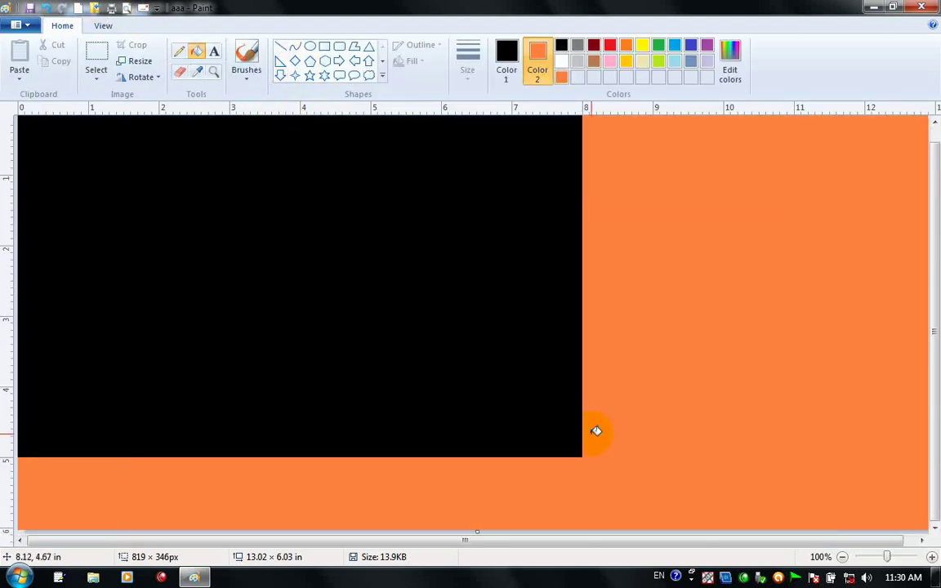
click(586, 459)
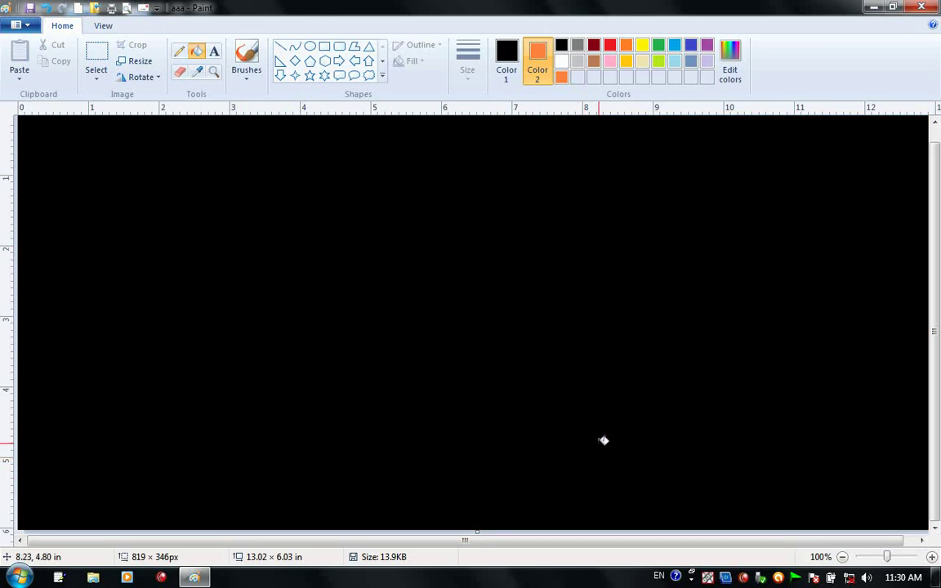